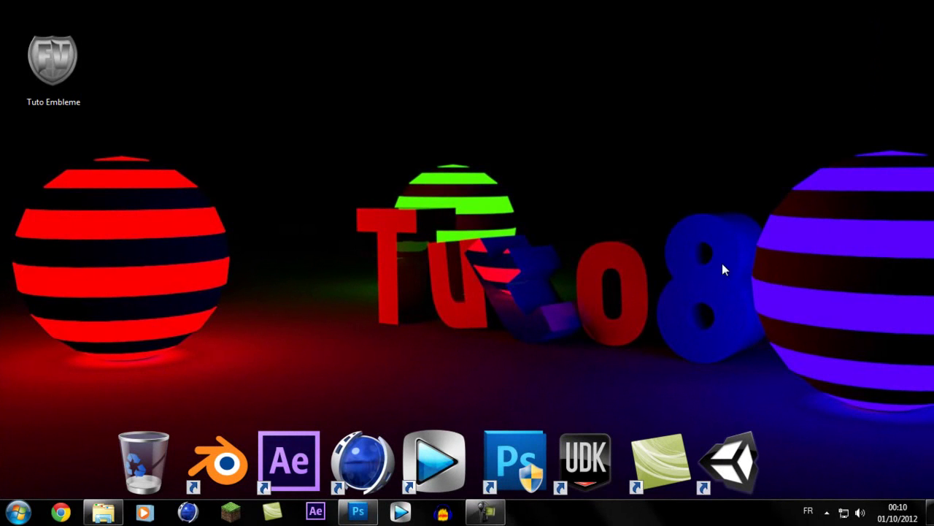
Preview the finished Tuto Embleme shield in Photo Viewer, then close it and return to Photoshop
double_click(76, 76)
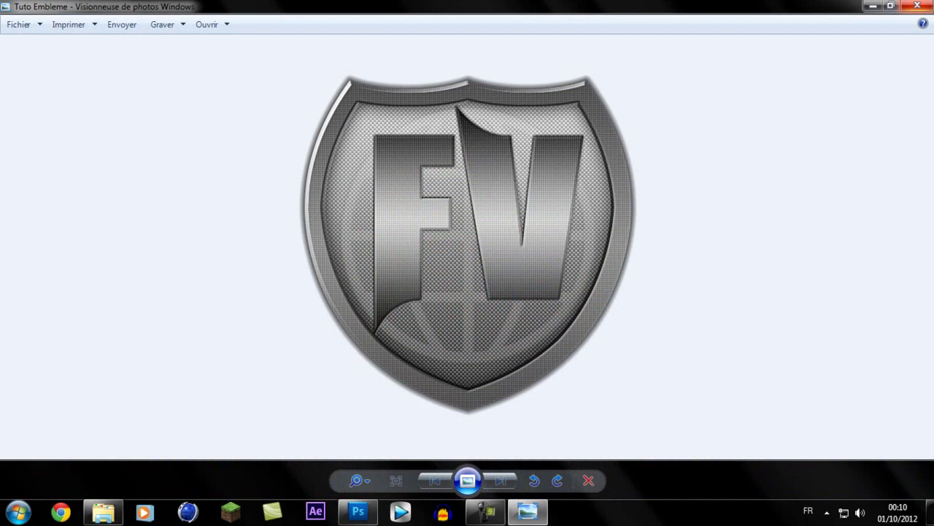
click(917, 6)
click(358, 511)
Create a new 1600 × 1600 px document
click(44, 8)
click(49, 24)
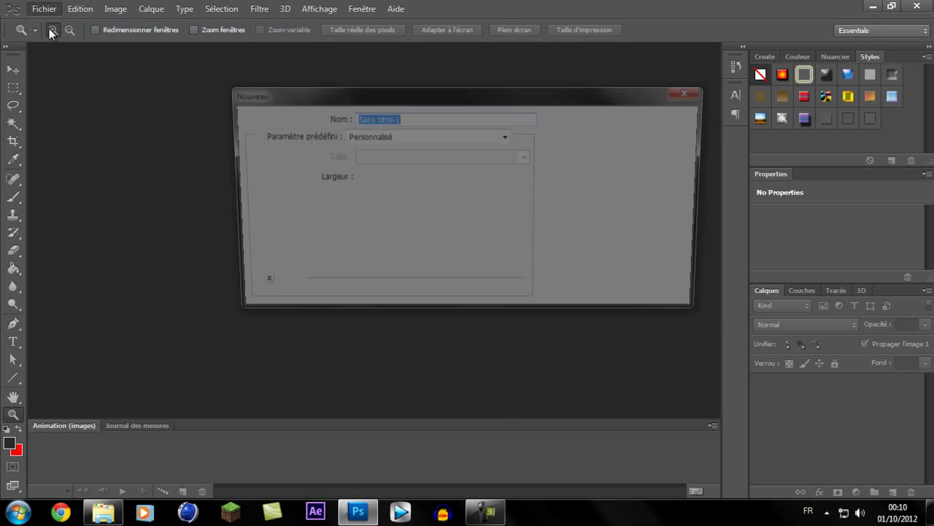
drag(383, 102, 396, 117)
double_click(396, 191)
text(1600)
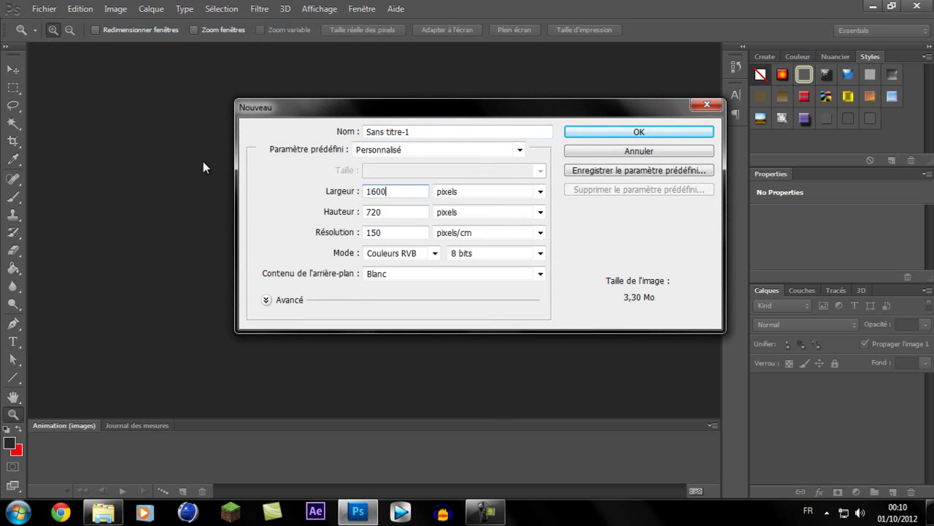
double_click(425, 211)
text(1600)
click(611, 133)
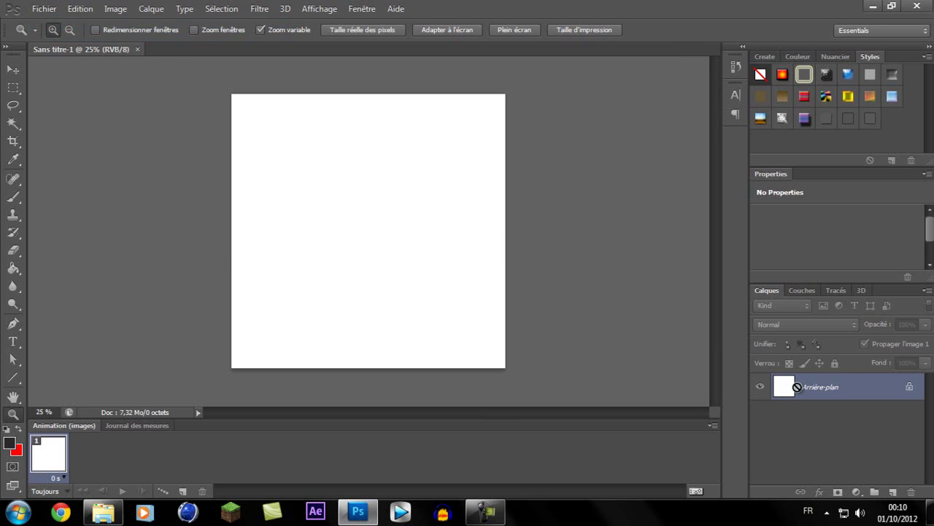
Add layer Calque 1, delete the Arrière-plan background and fit the canvas to the screen
key(ctrl+shift+n)
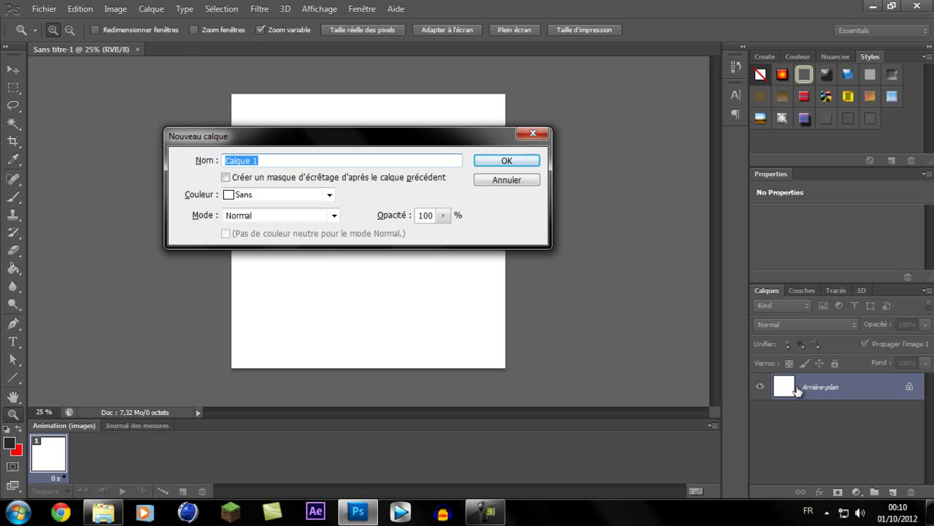
key(Return)
click(819, 420)
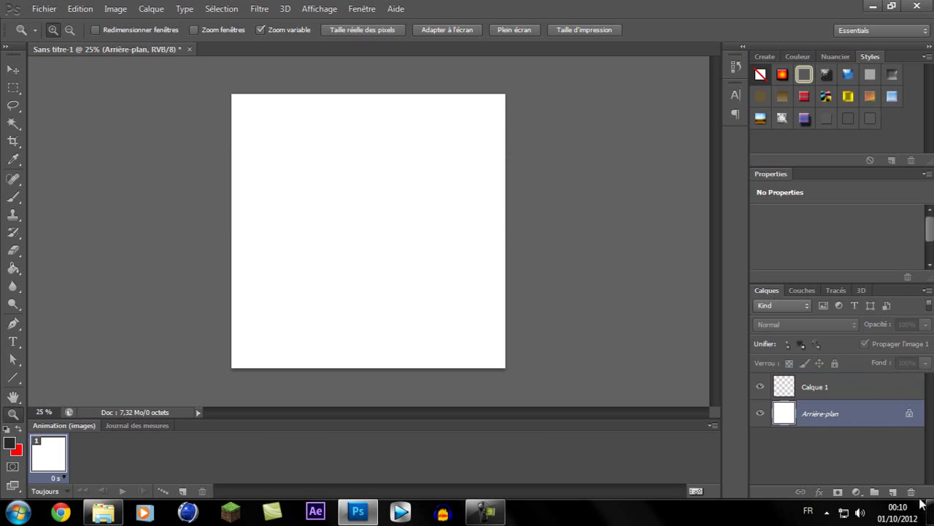
key(Delete)
right_click(367, 262)
click(402, 266)
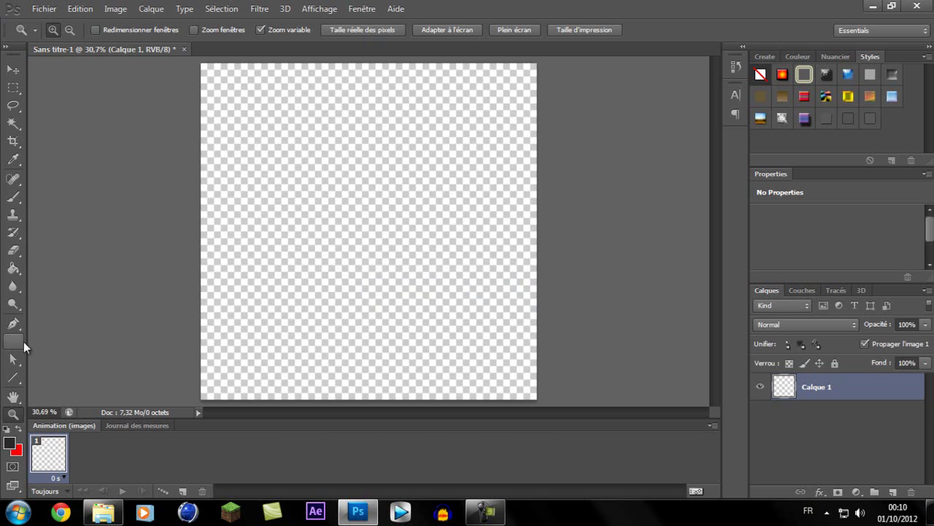
click(13, 381)
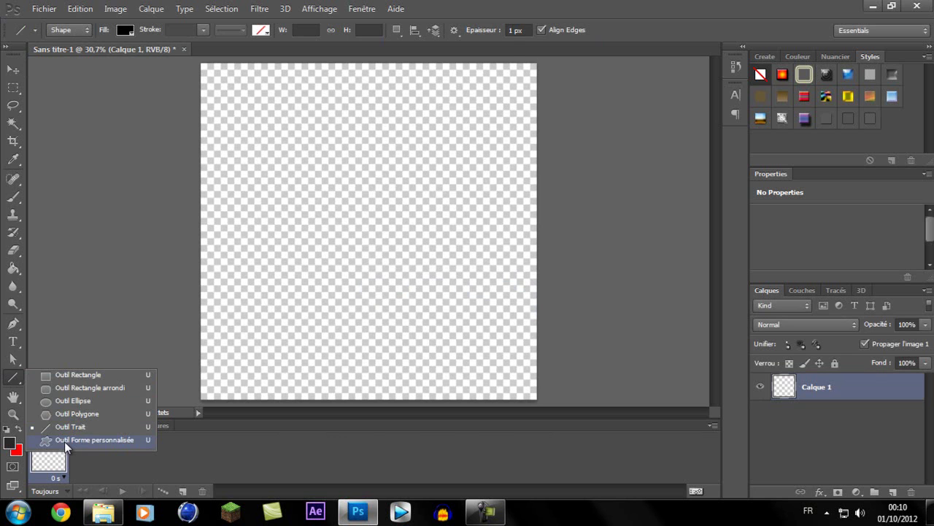
Select the Custom Shape tool with the shield shape from the shape library
click(93, 439)
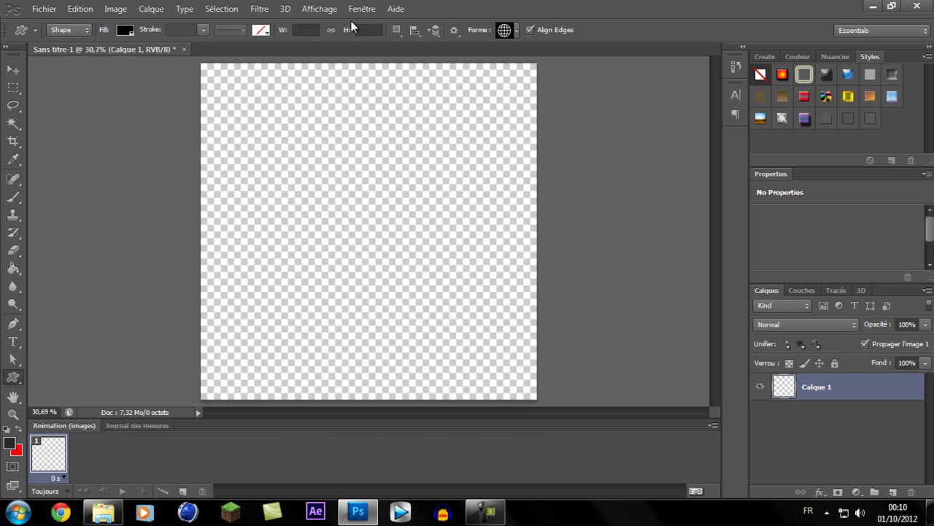
click(519, 27)
drag(571, 58, 574, 89)
click(566, 137)
click(566, 137)
click(568, 133)
click(567, 133)
click(567, 133)
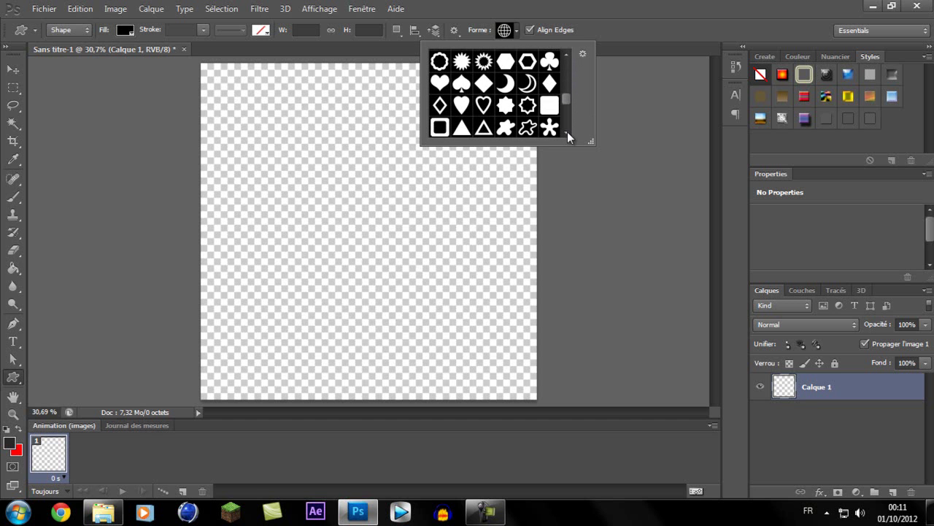
click(568, 133)
click(568, 133)
click(568, 132)
click(568, 133)
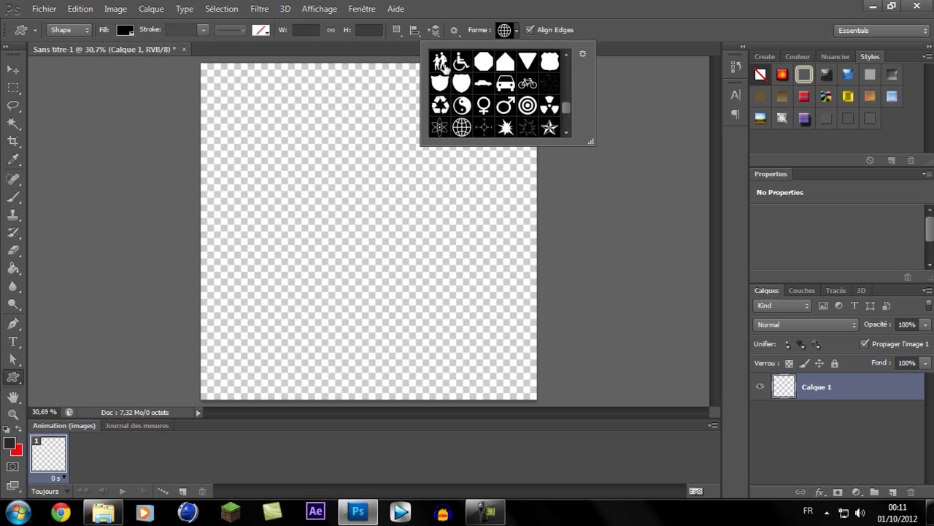
click(462, 87)
click(463, 86)
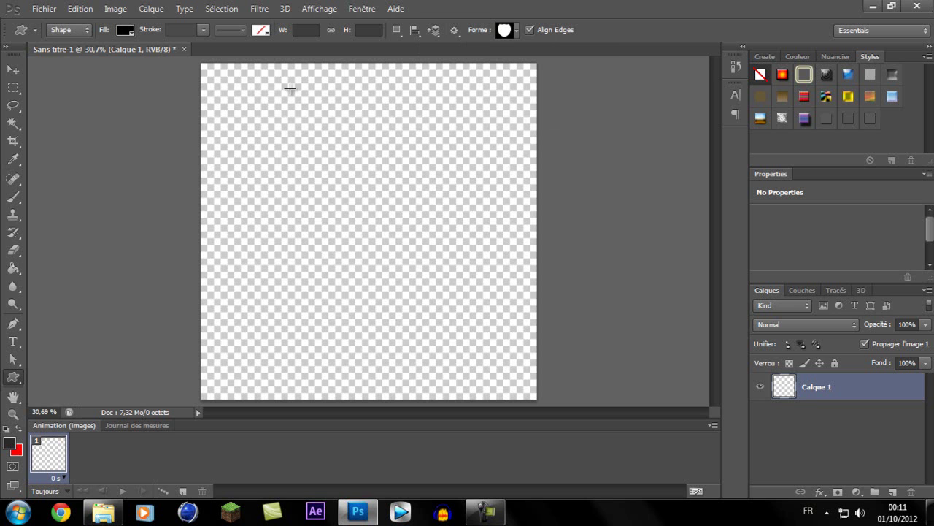
Draw a near-canvas-size black shield and centre it with Free Transform
drag(208, 70, 412, 231)
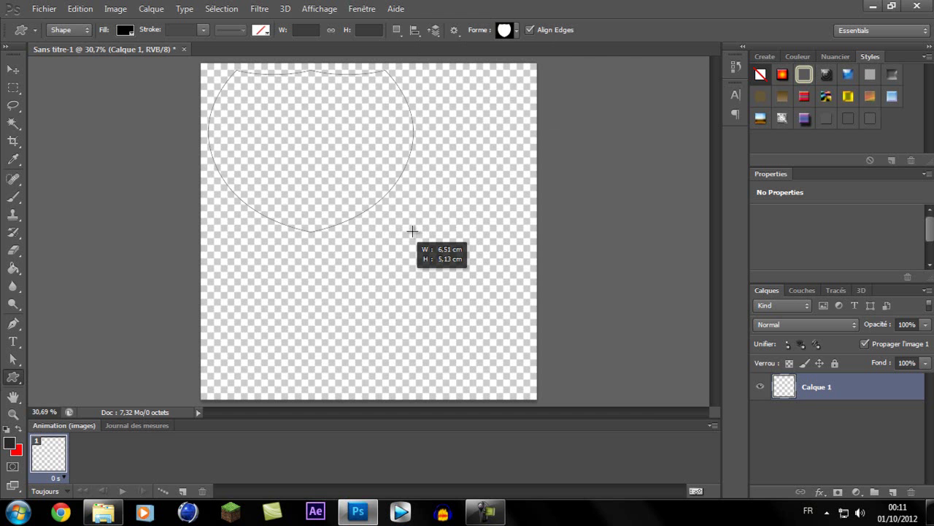
mouse_move(413, 231)
mouse_down()
mouse_move(499, 345)
mouse_move(524, 400)
mouse_up()
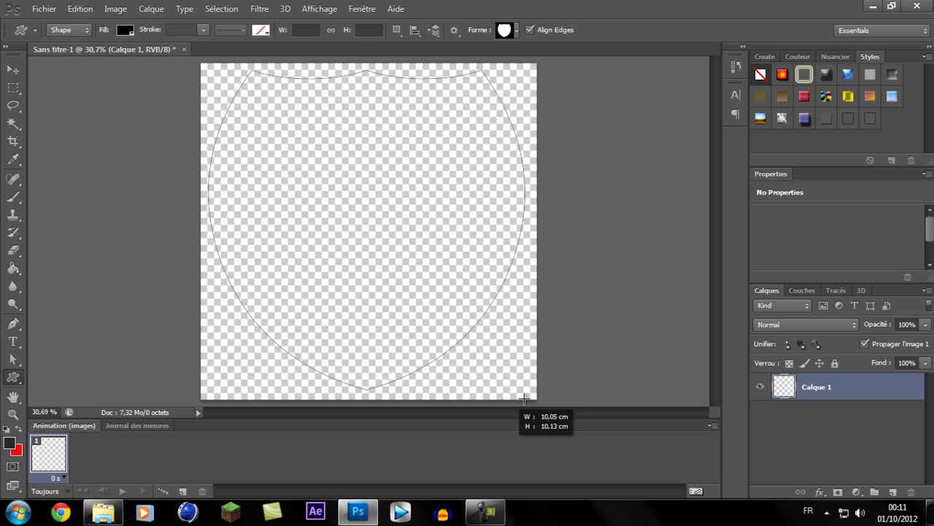
drag(524, 399, 491, 387)
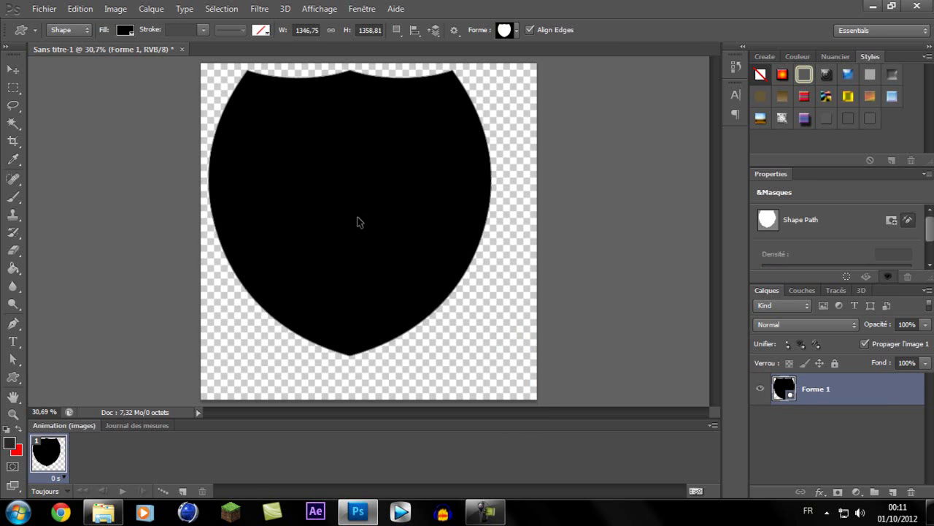
key(ctrl+t)
drag(363, 177, 377, 196)
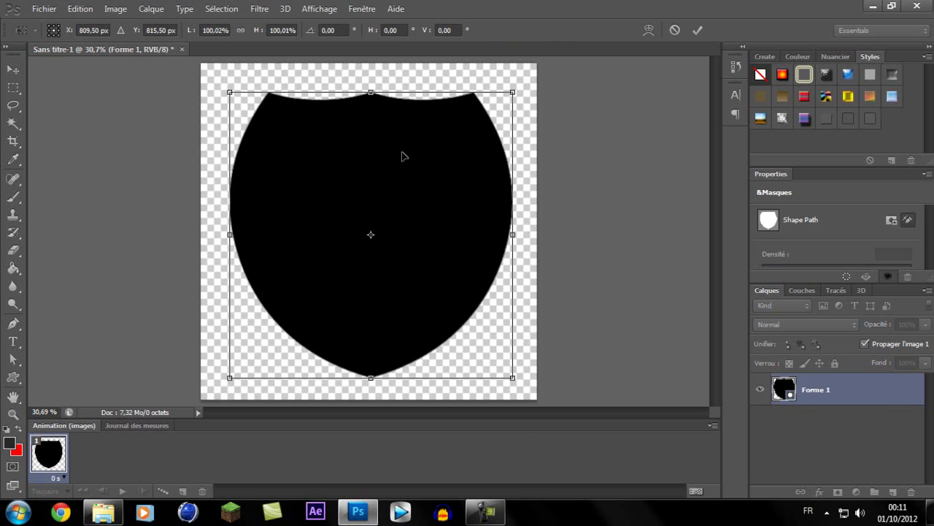
key(Return)
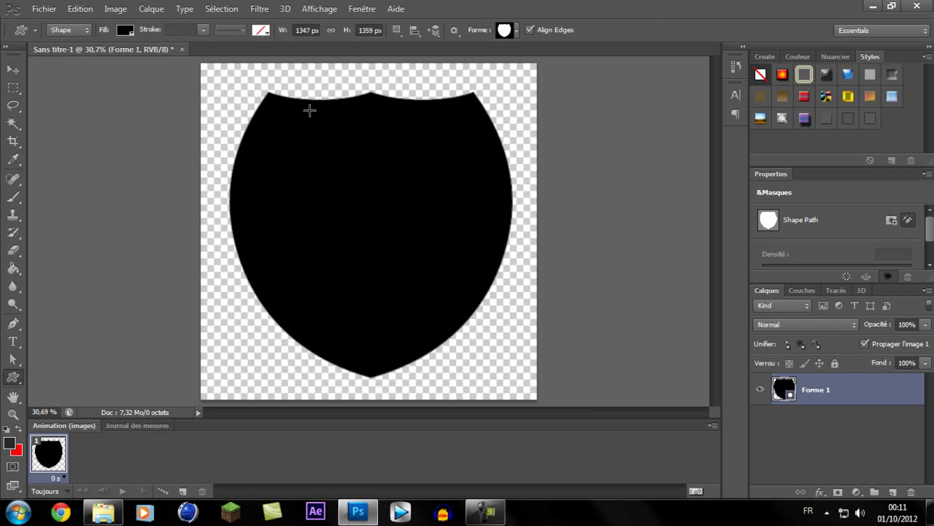
Give Forme 1 a black 25 px outer glow and enable Bevel and Emboss
double_click(856, 391)
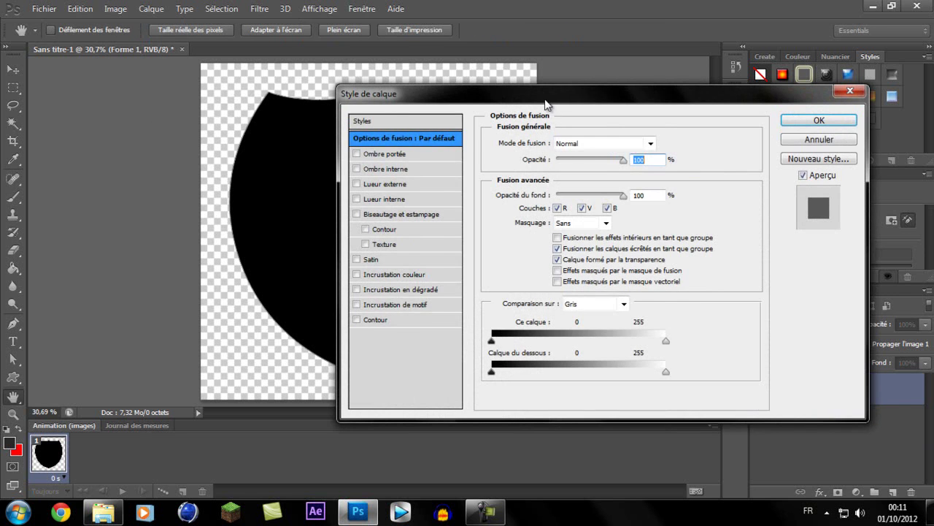
drag(546, 105, 576, 142)
click(387, 191)
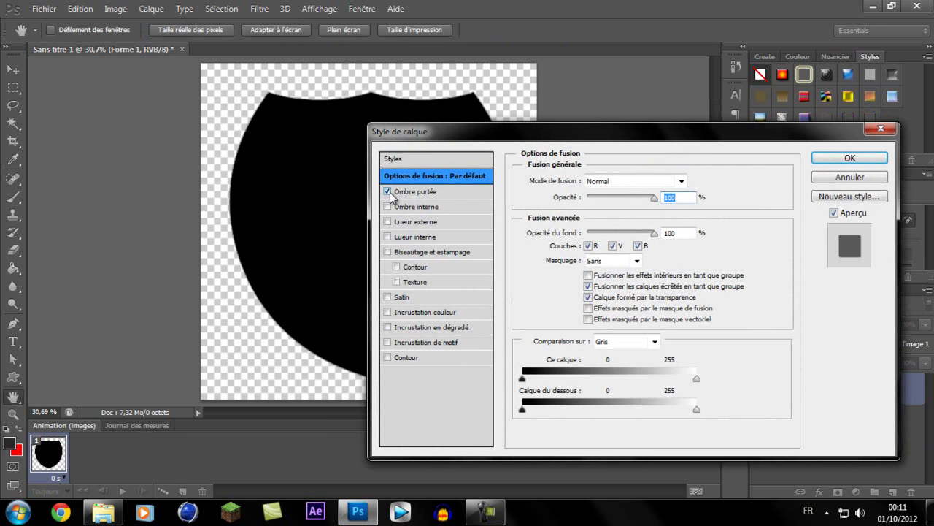
mouse_move(467, 128)
mouse_down()
mouse_move(542, 167)
mouse_move(520, 108)
mouse_up()
click(443, 173)
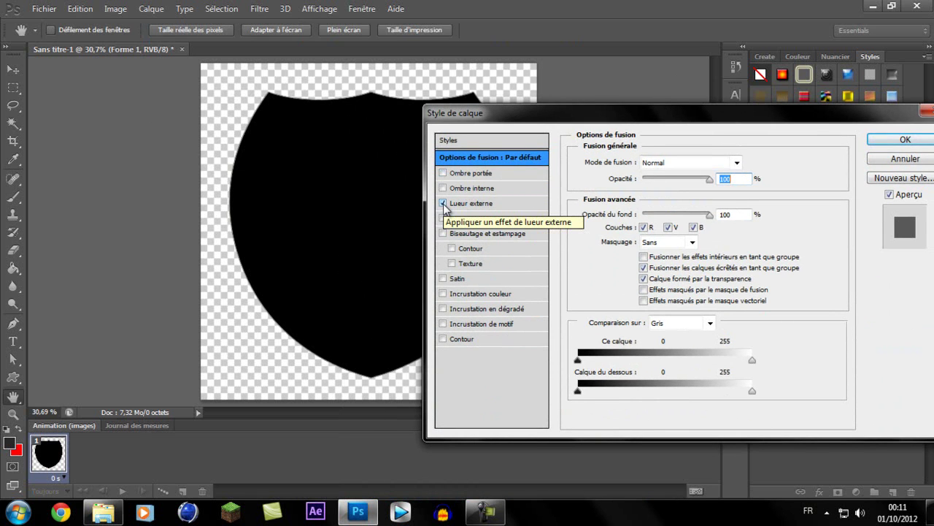
click(460, 205)
click(619, 210)
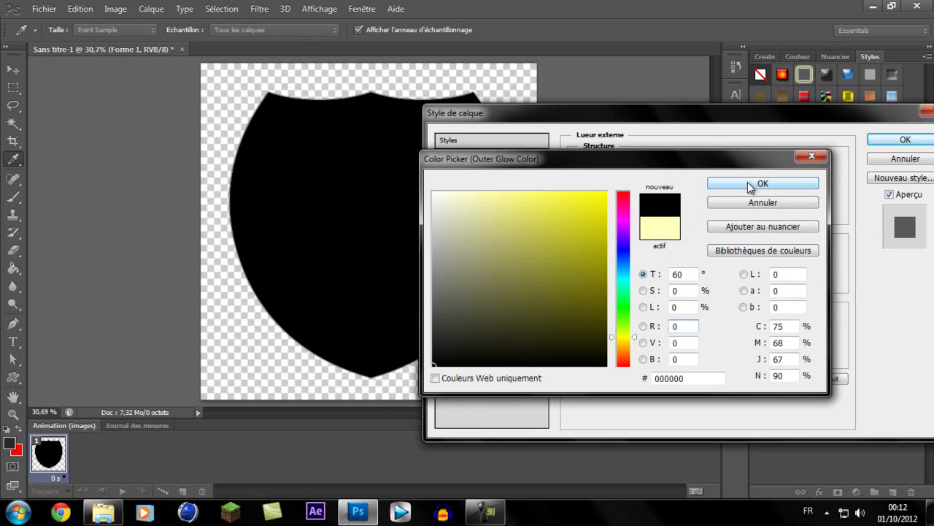
click(748, 182)
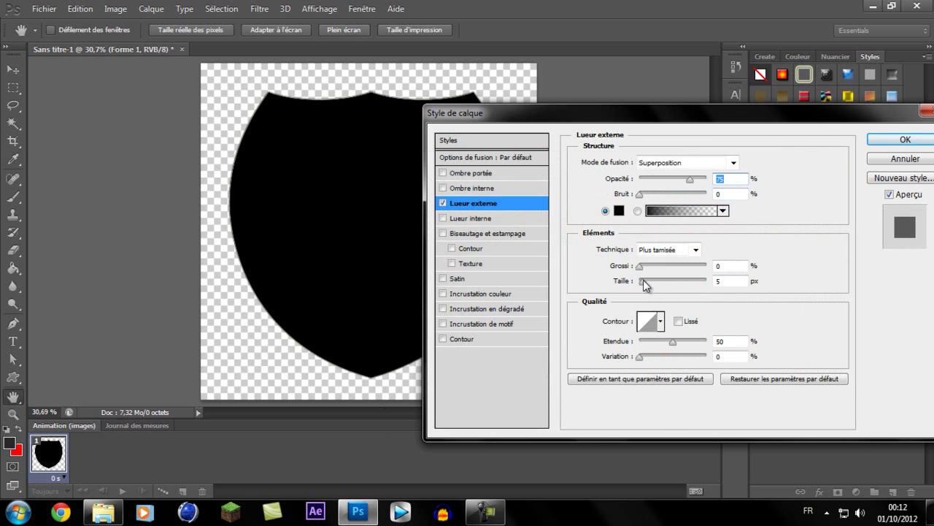
drag(645, 279, 678, 279)
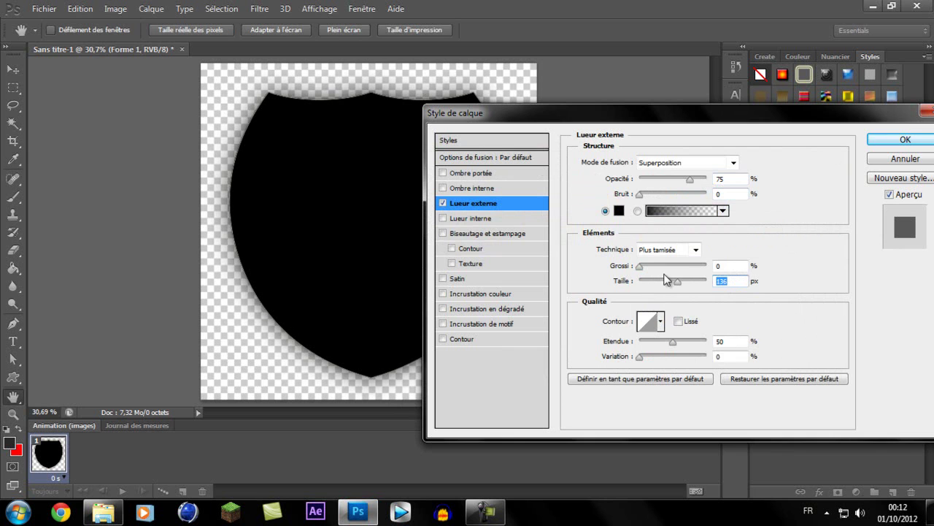
text(25)
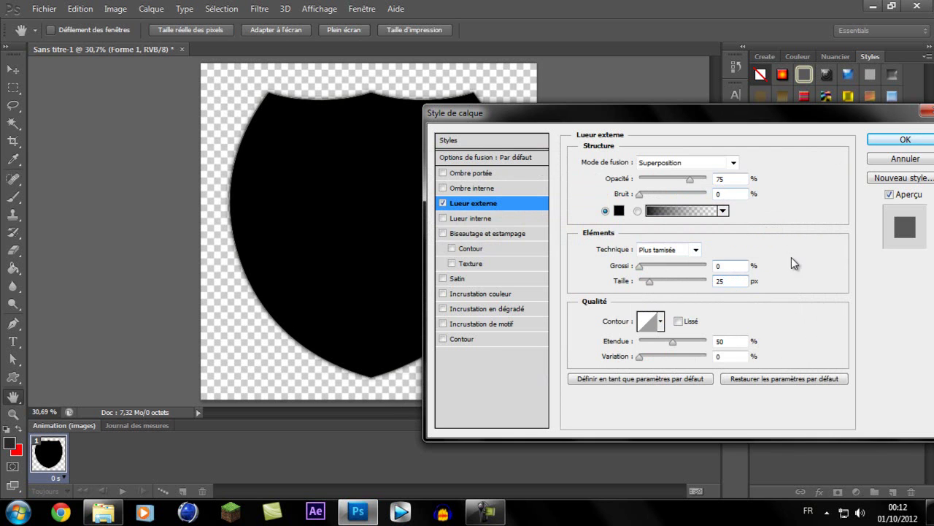
mouse_move(640, 267)
mouse_down()
mouse_move(672, 267)
mouse_move(636, 268)
mouse_up()
click(443, 233)
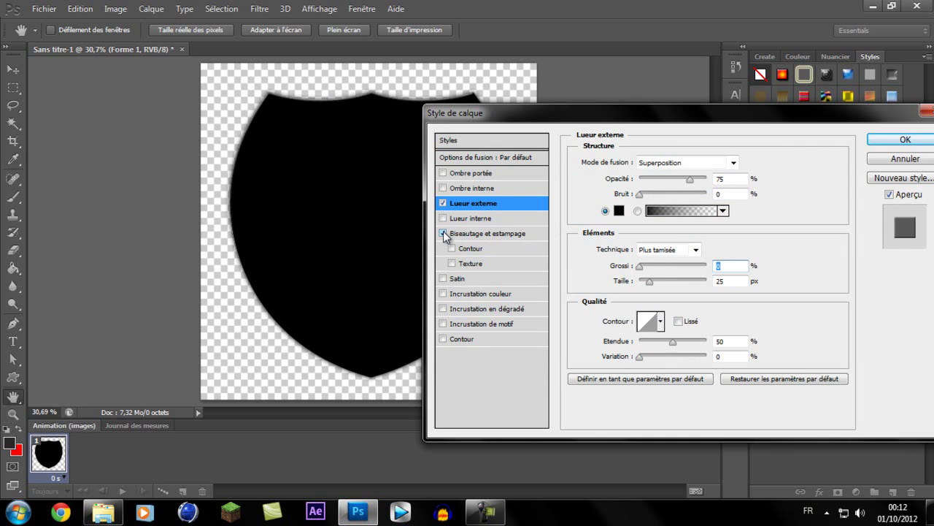
Set the bevel size to 8 and the lighting angle to 145°
click(475, 233)
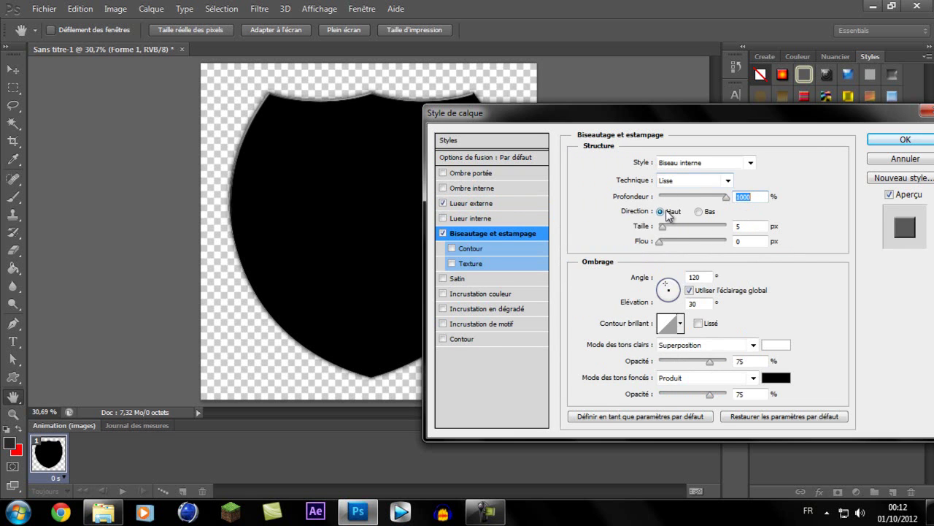
click(746, 227)
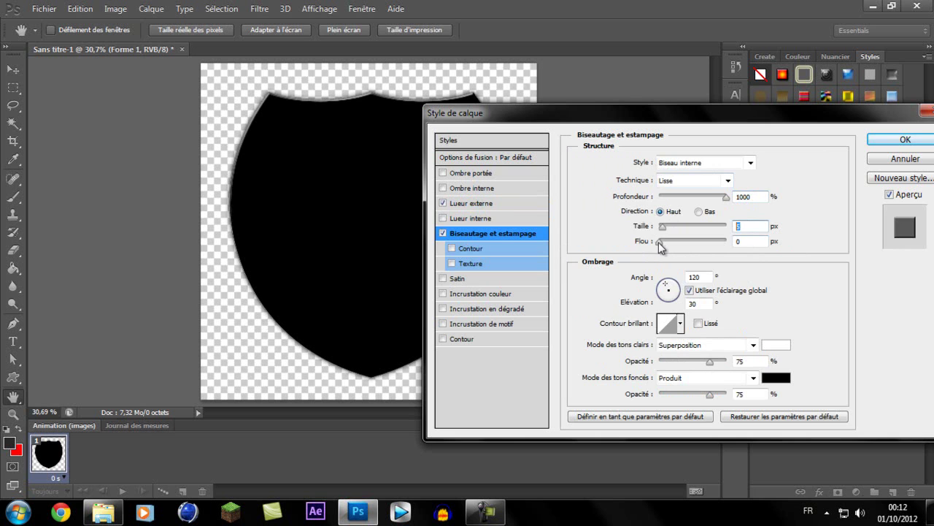
text(8)
click(697, 277)
text(90)
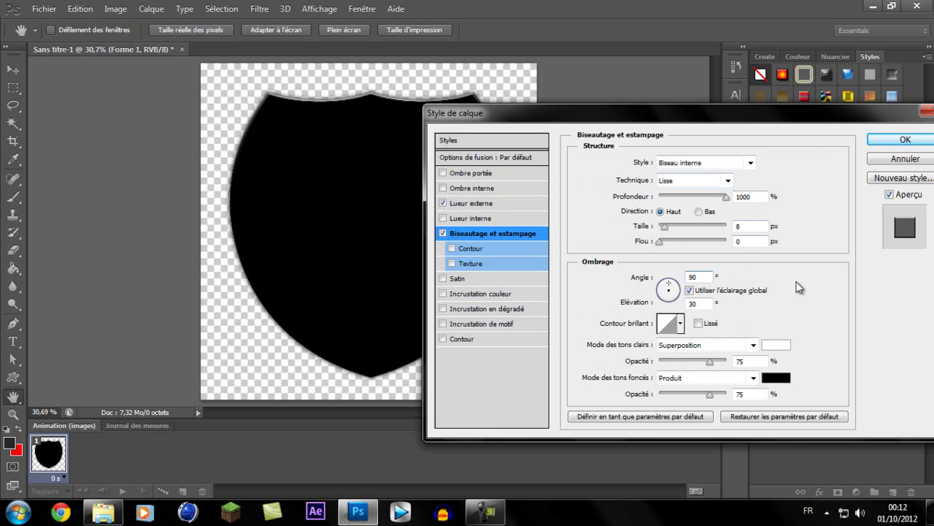
click(666, 291)
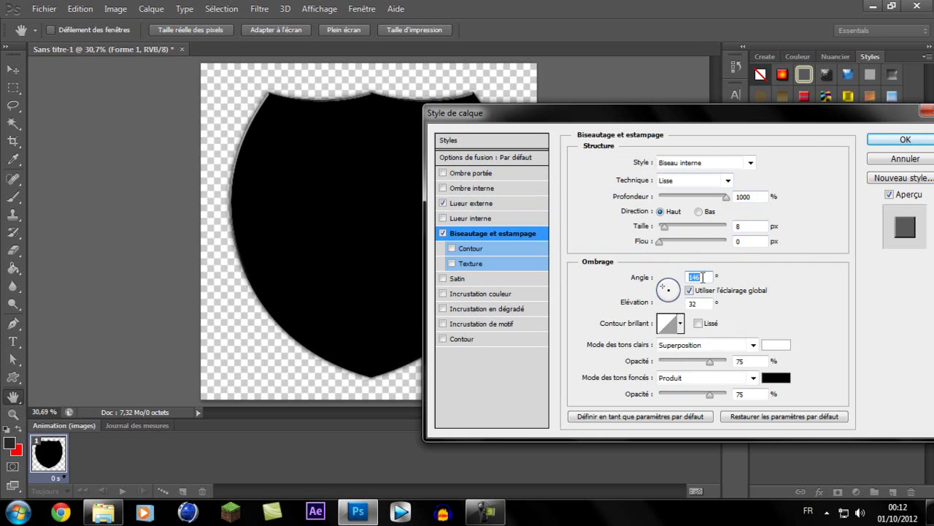
key(Down)
Make the bevel shadow tones white, enable Contour and set bevel size to 20 px
click(776, 346)
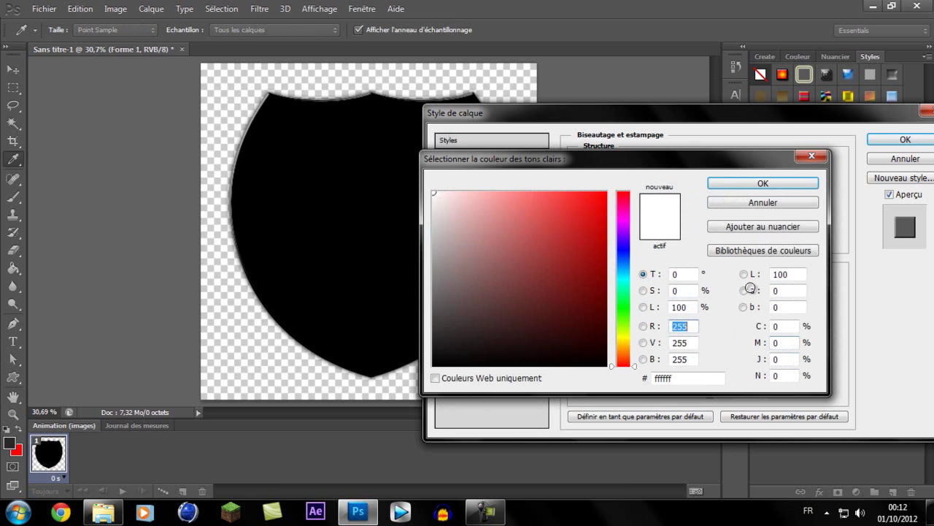
click(789, 180)
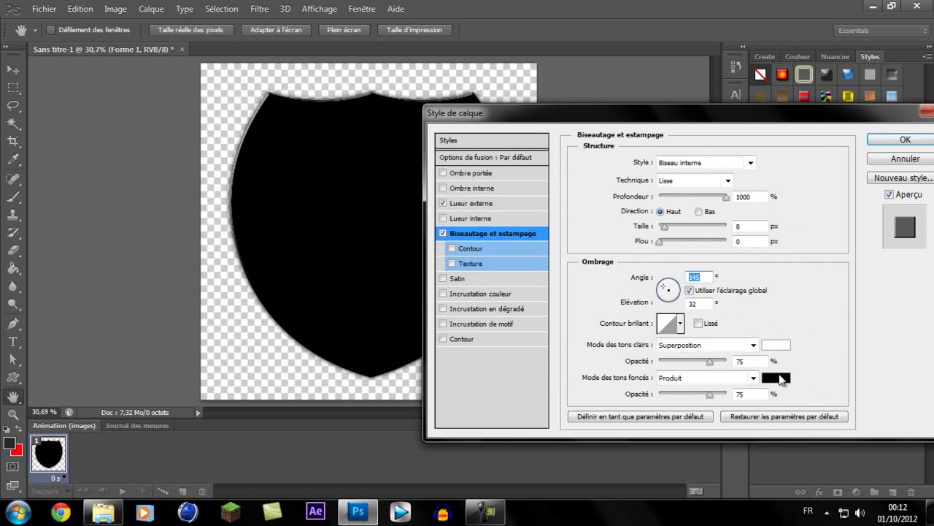
click(776, 377)
click(433, 193)
click(713, 184)
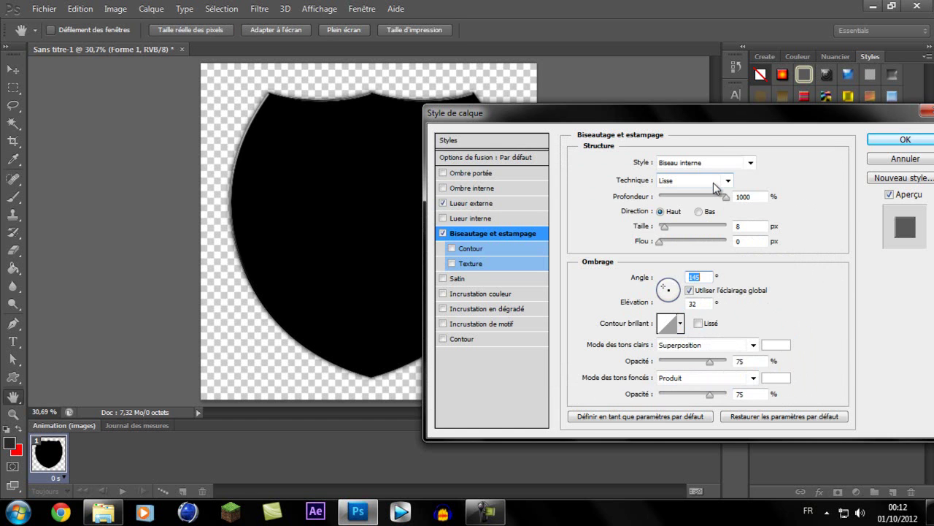
drag(590, 123, 603, 110)
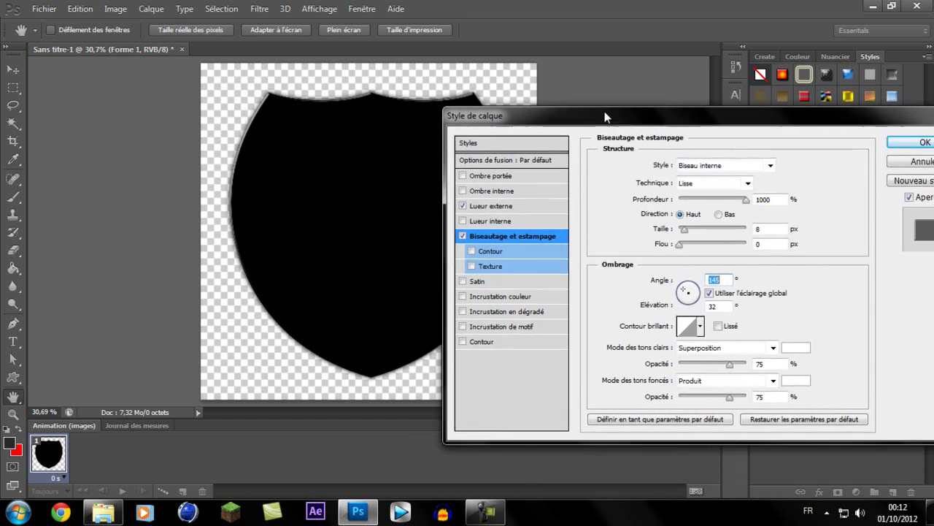
click(464, 234)
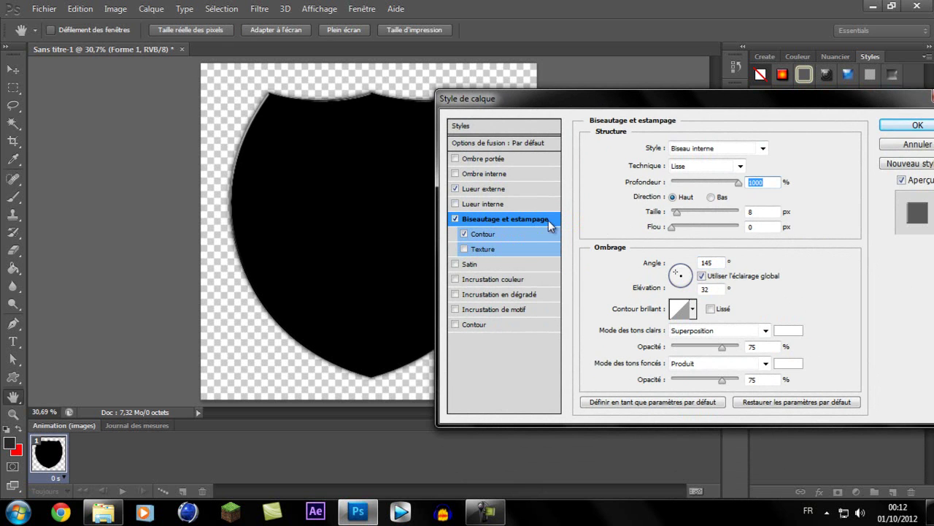
drag(675, 215, 683, 215)
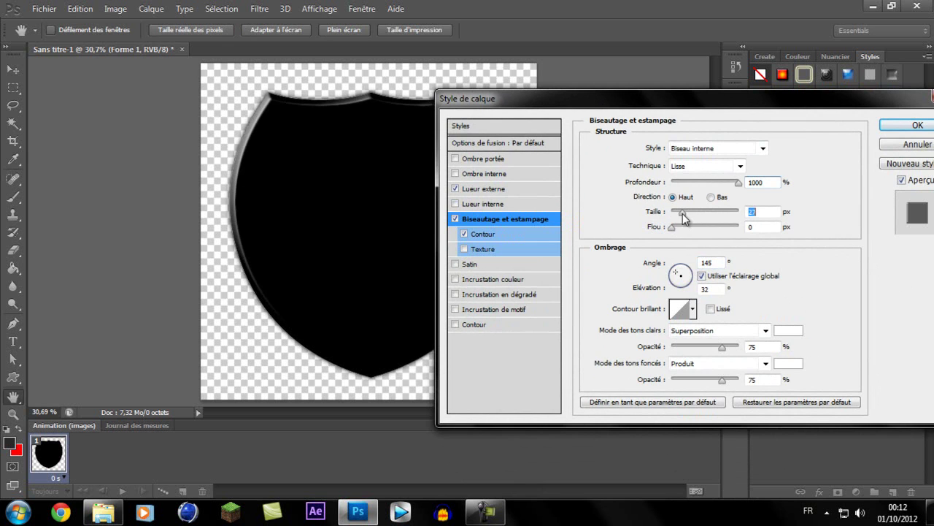
text(20)
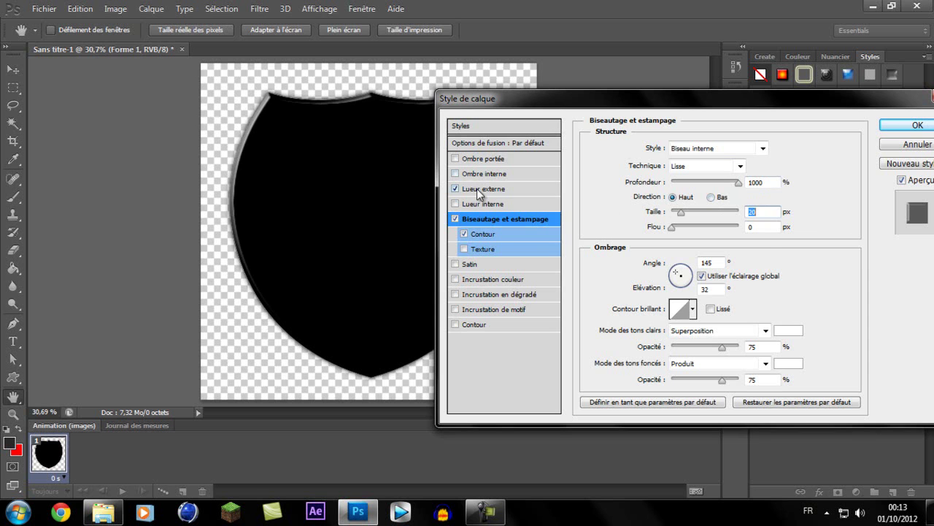
Set the outer glow value to 50 and add a #232323 colour overlay
click(478, 189)
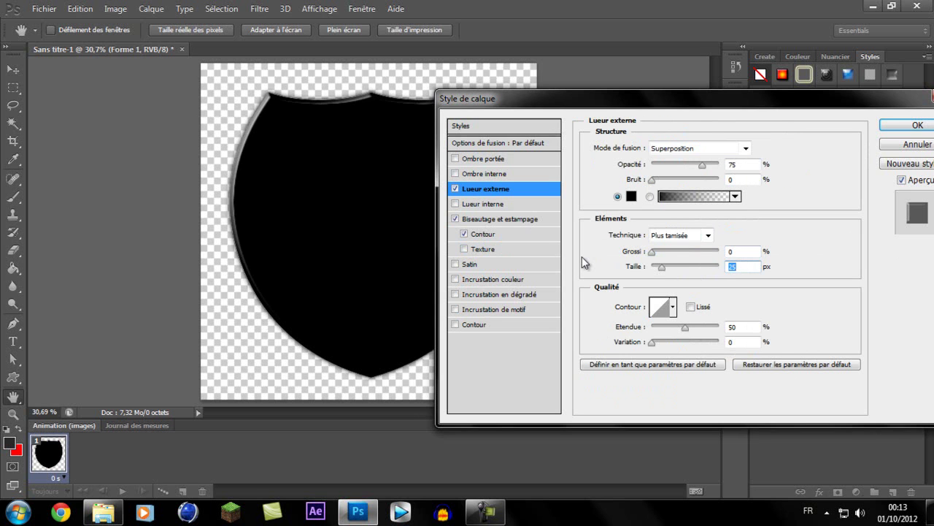
text(50)
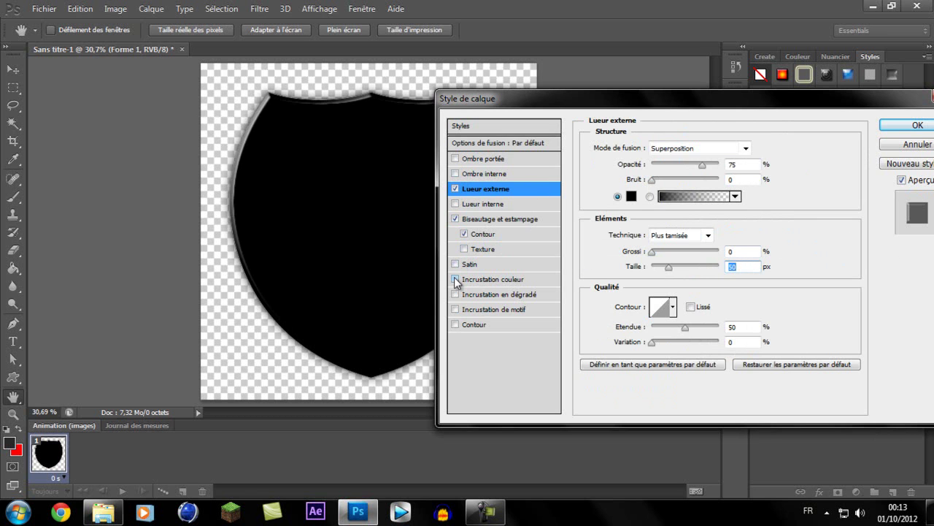
click(456, 280)
click(494, 281)
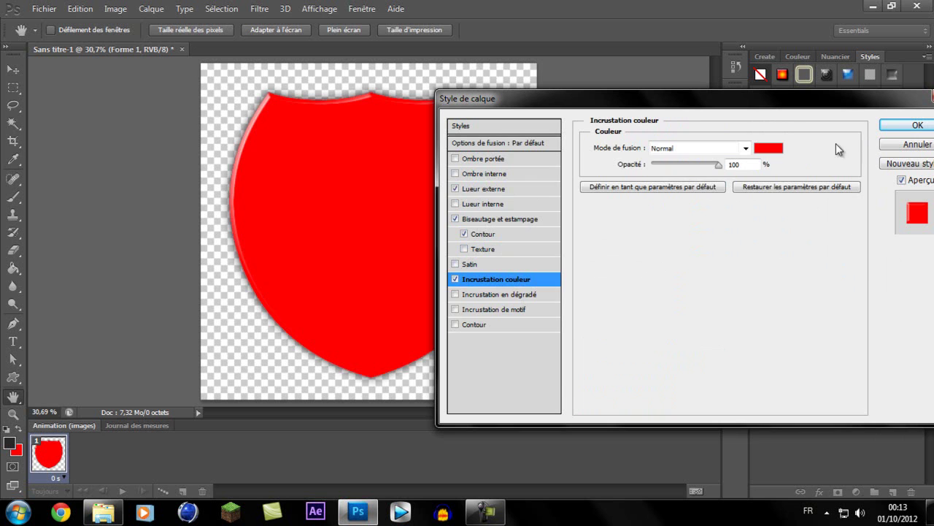
click(768, 148)
drag(407, 328, 398, 340)
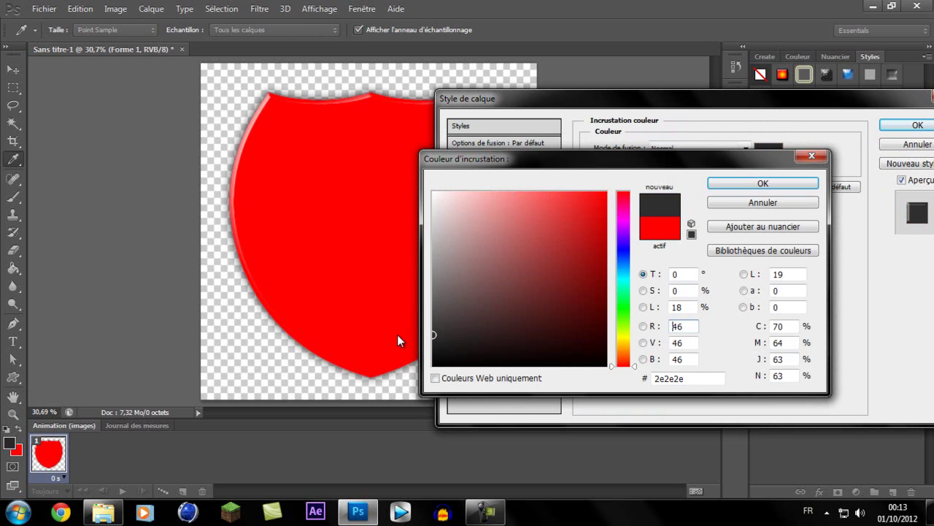
click(707, 381)
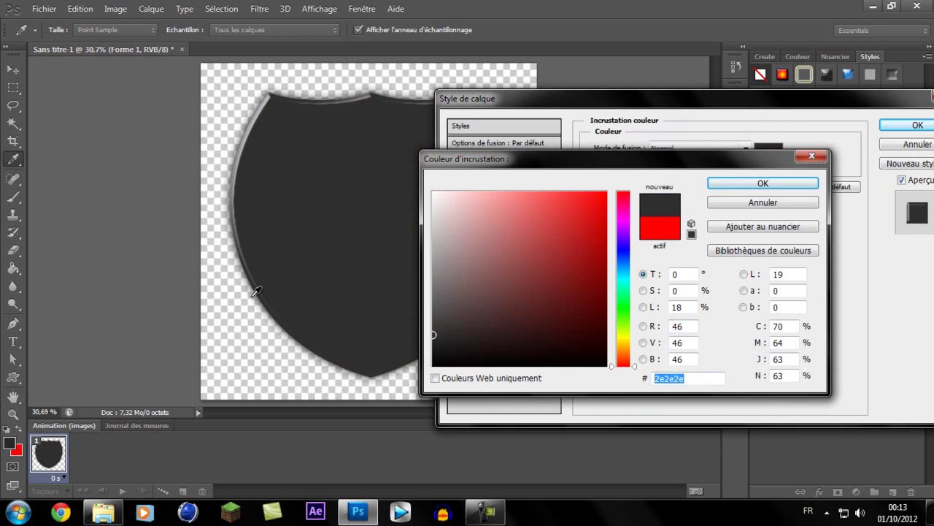
text(232323)
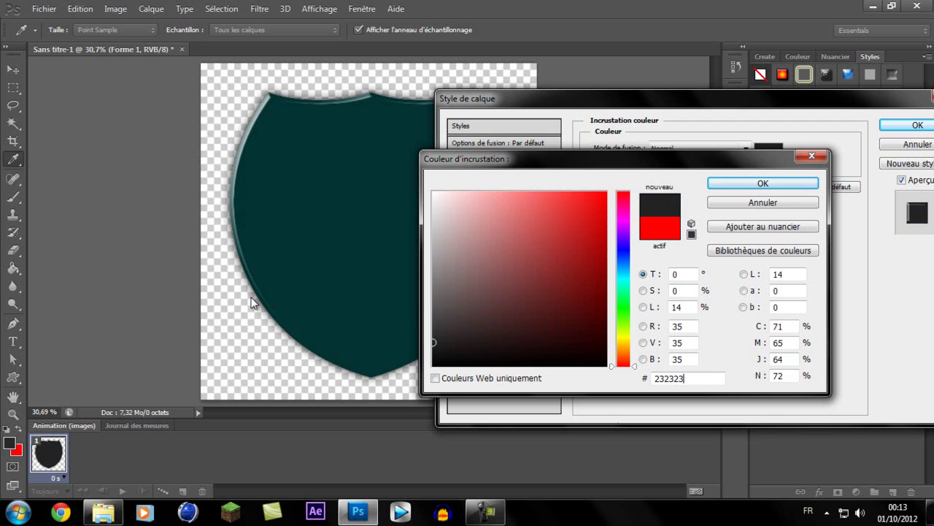
click(712, 182)
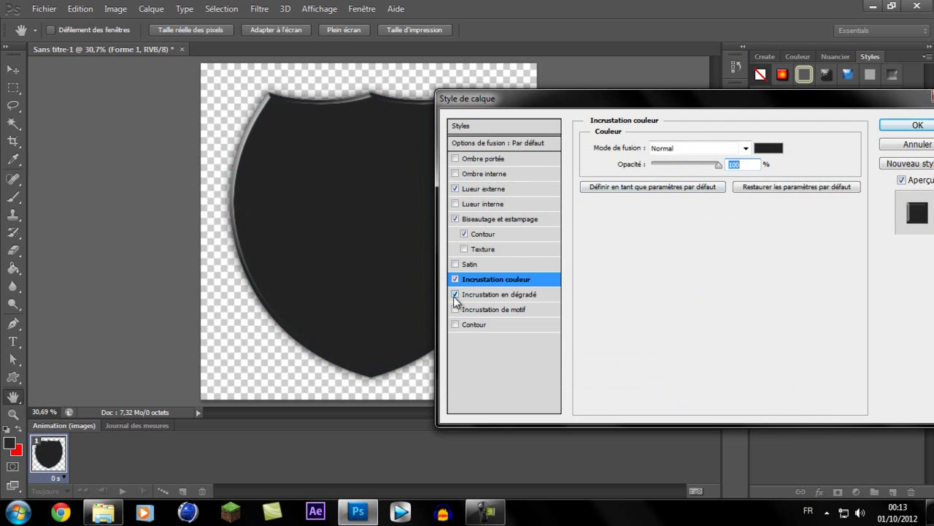
Add a black-to-white gradient overlay and set the colour overlay value to 50
click(457, 296)
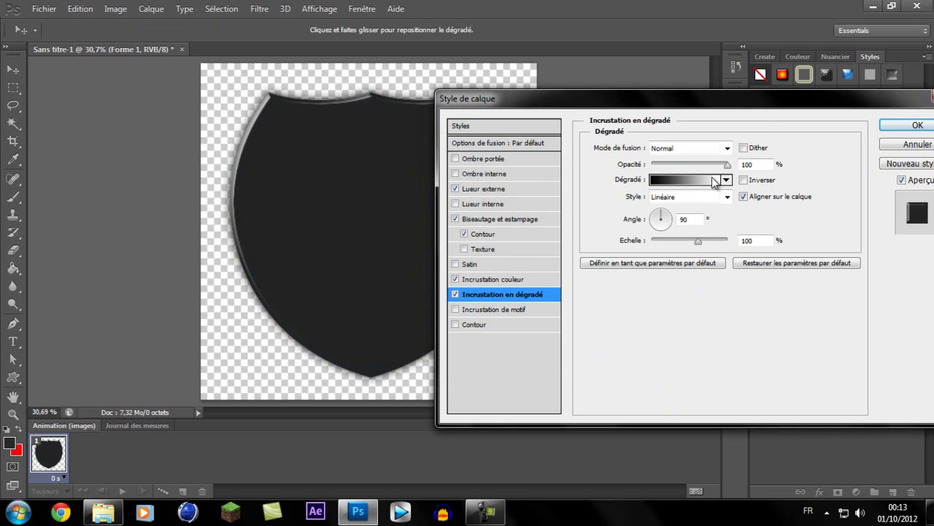
click(719, 180)
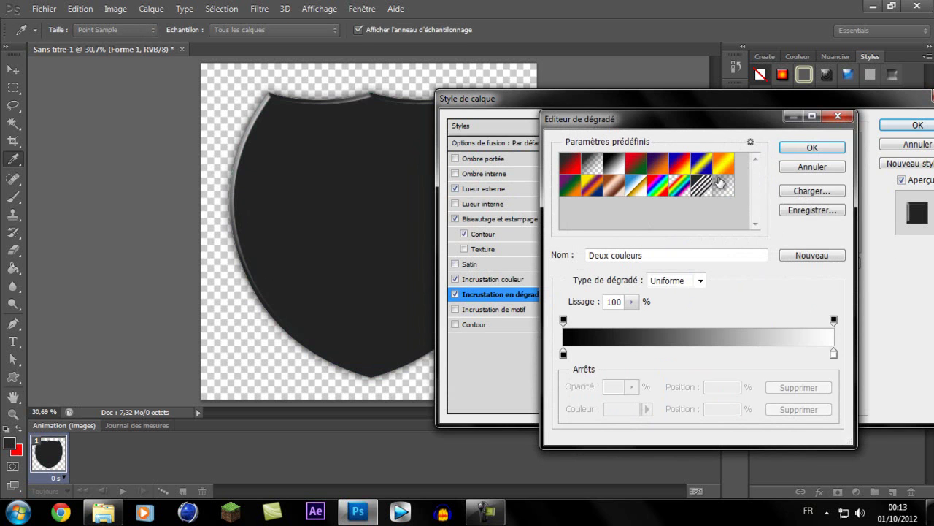
click(724, 188)
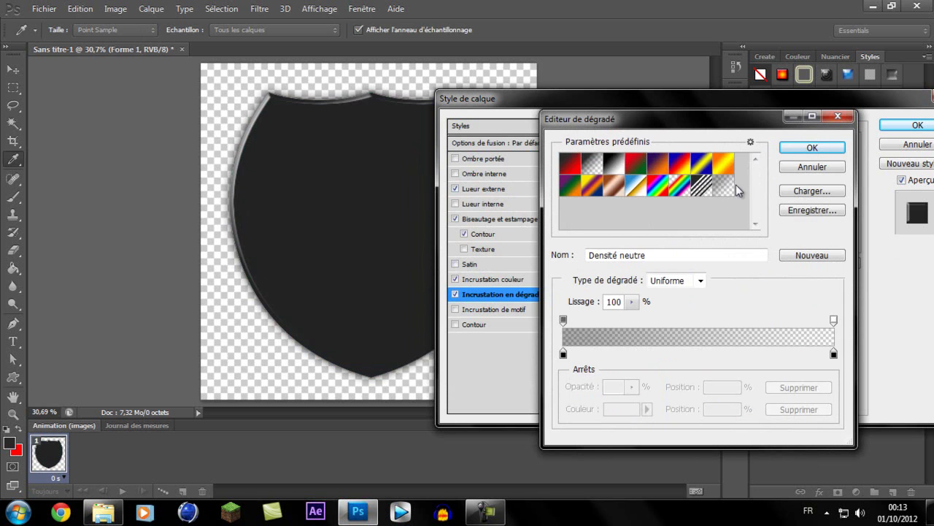
click(611, 165)
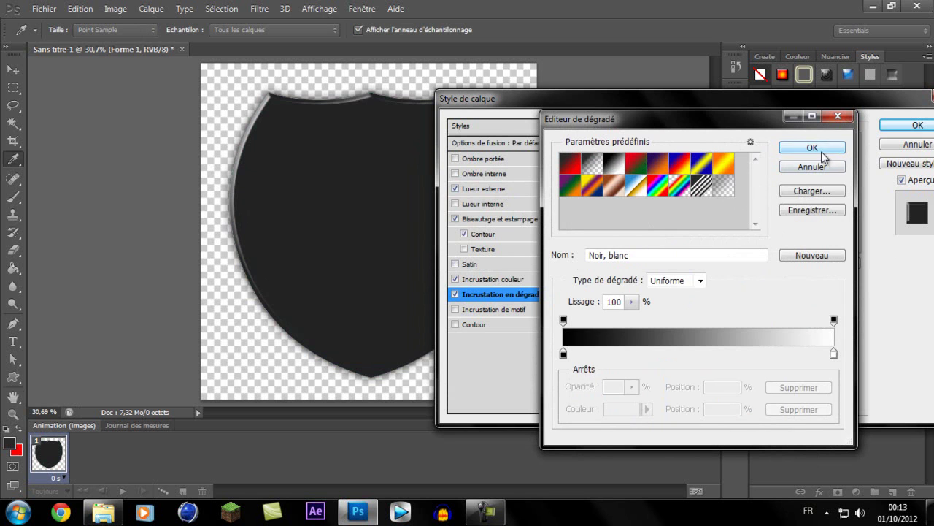
click(812, 148)
click(496, 279)
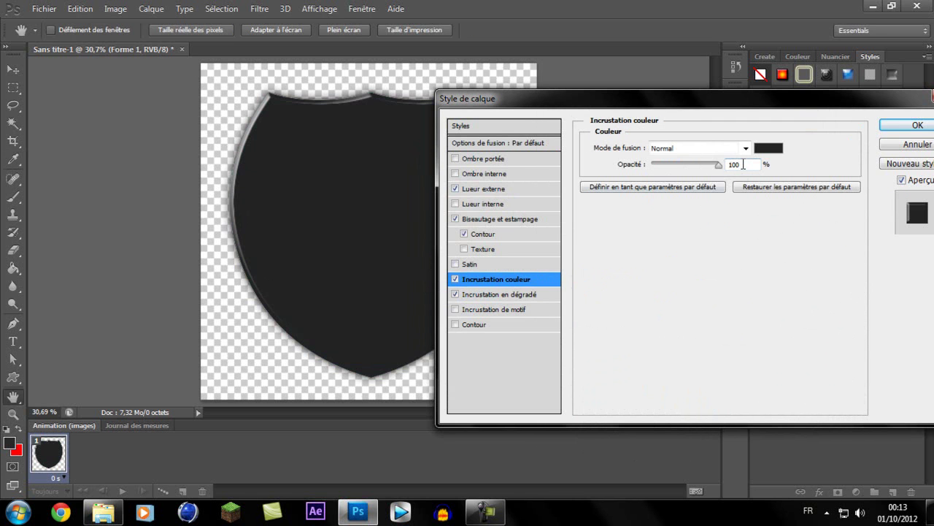
text(50)
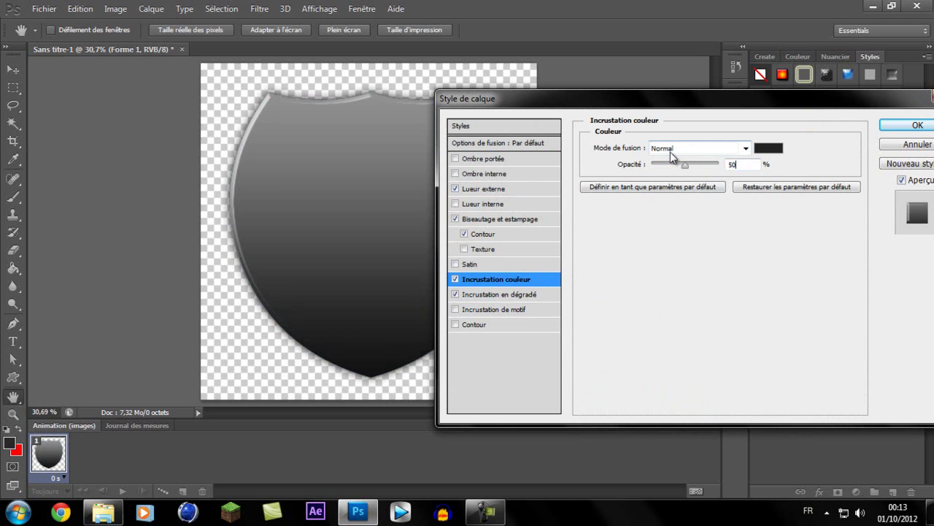
click(455, 279)
click(455, 279)
Make the gradient overlay reflected and reversed at a 90° angle
click(503, 295)
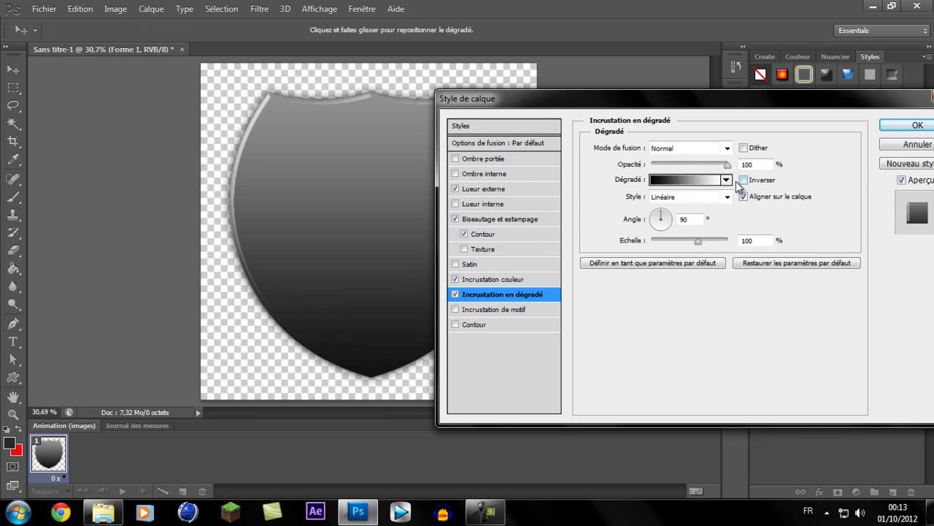
click(699, 222)
text(0)
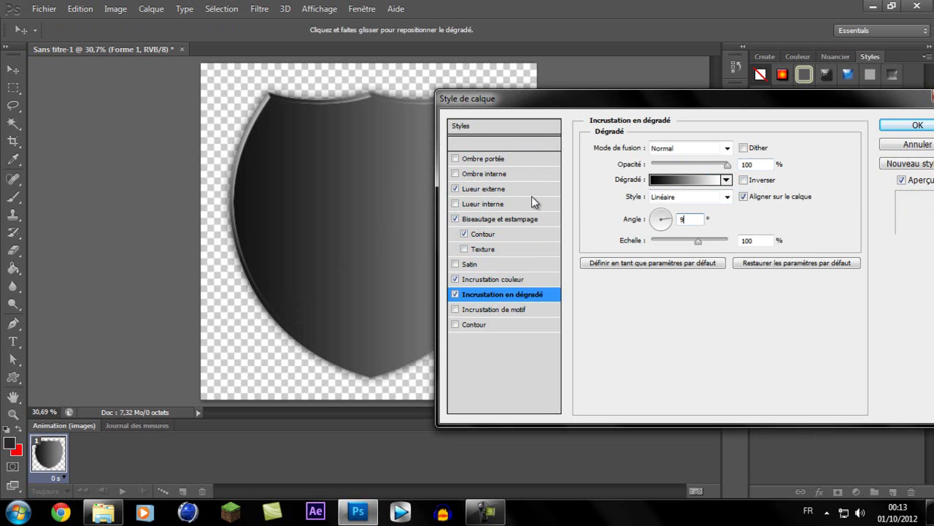
text(90)
drag(651, 94, 652, 56)
click(690, 157)
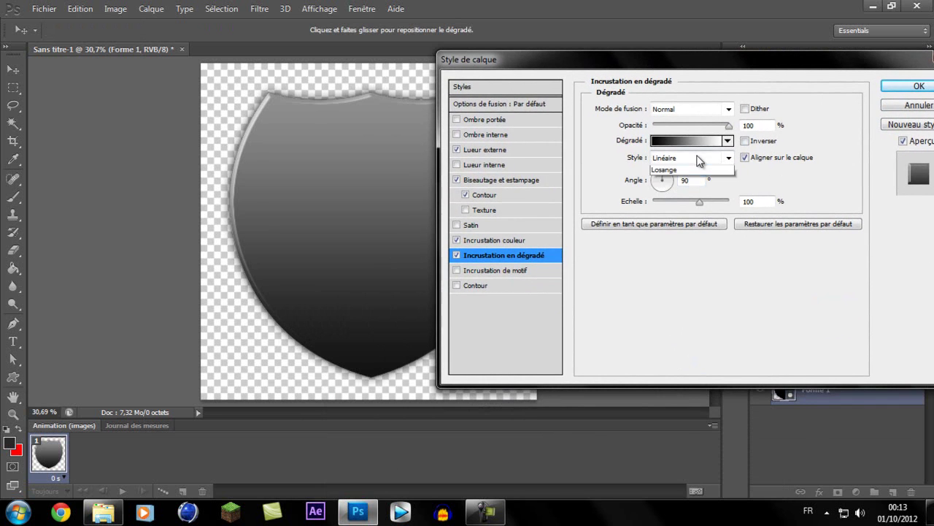
click(671, 204)
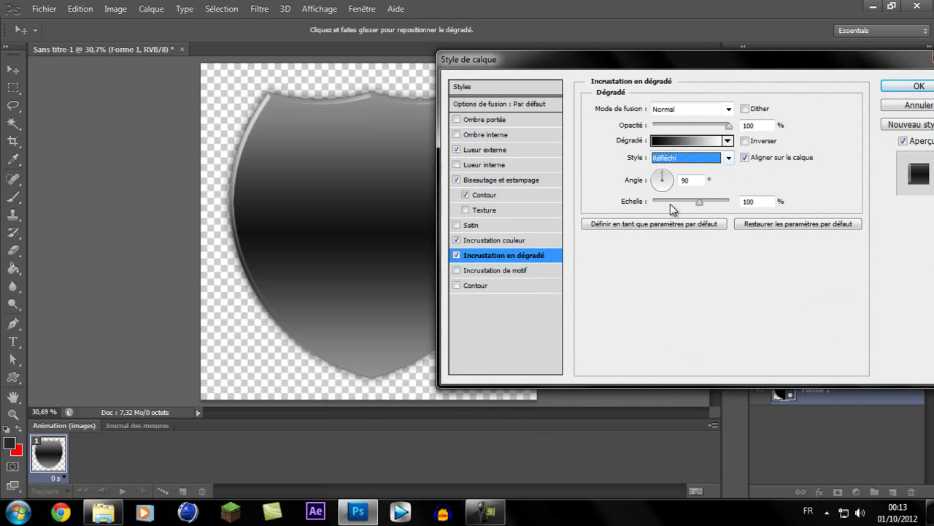
click(745, 140)
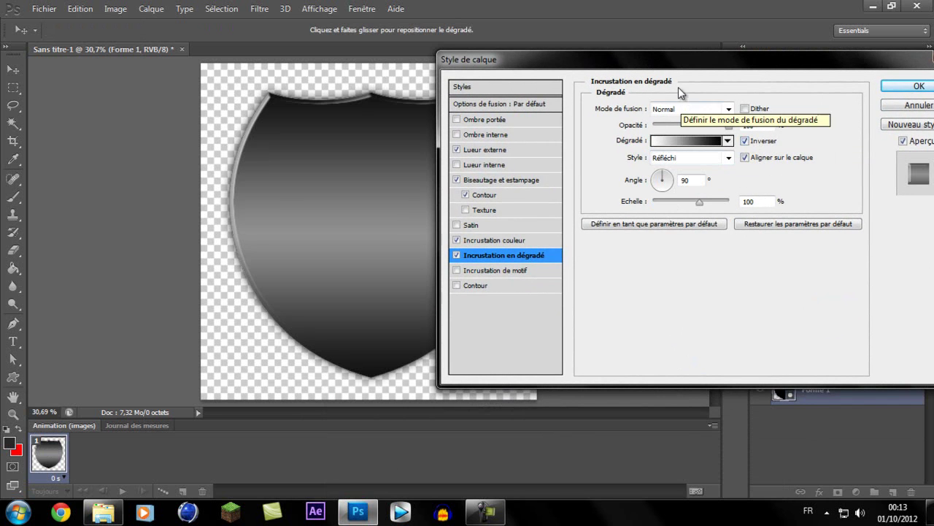
mouse_move(673, 67)
mouse_down()
mouse_move(687, 391)
mouse_move(728, 28)
mouse_up()
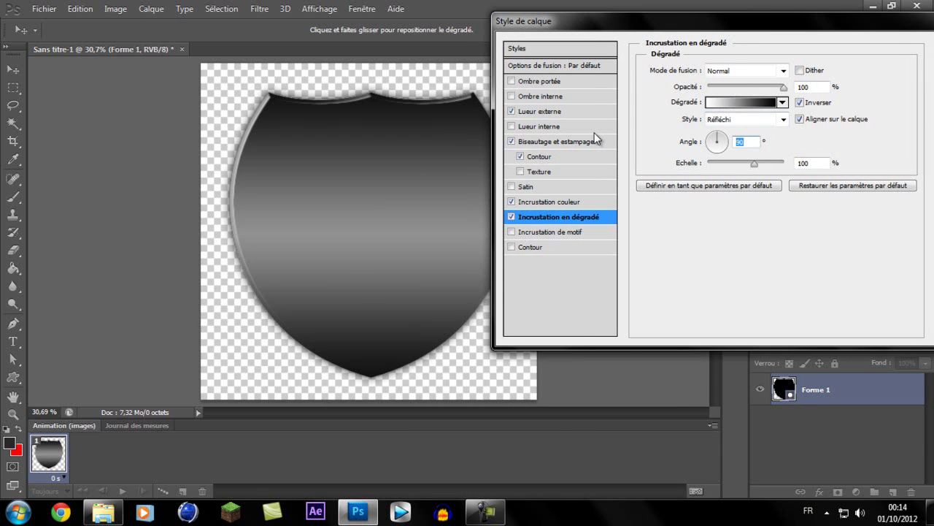
text(0)
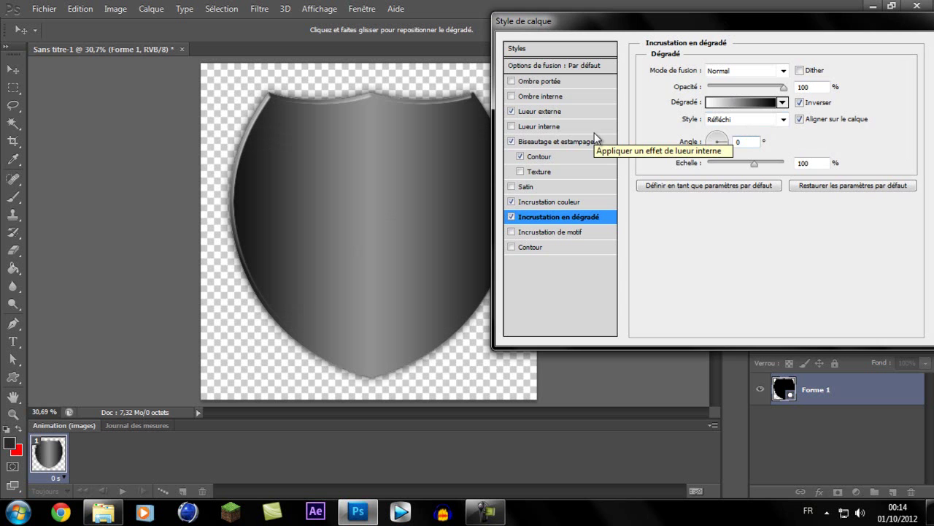
key(ctrl+z)
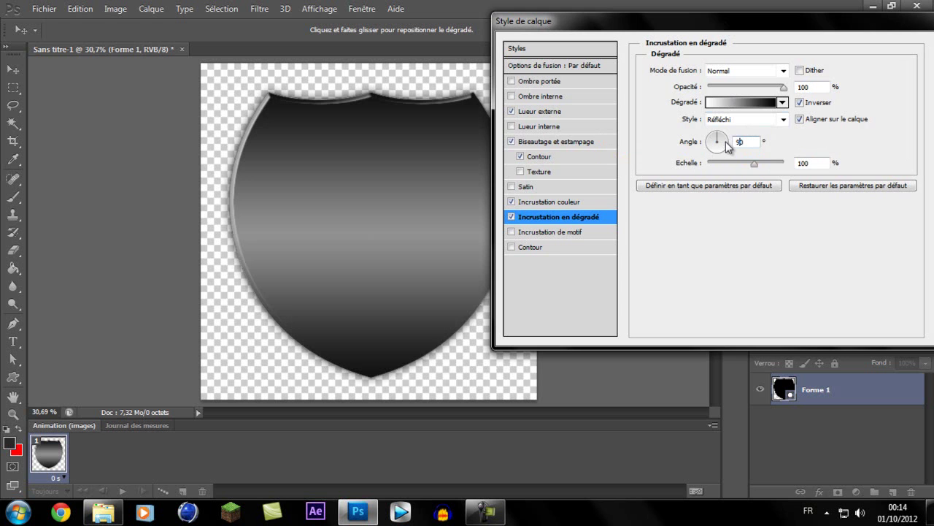
drag(743, 35, 669, 98)
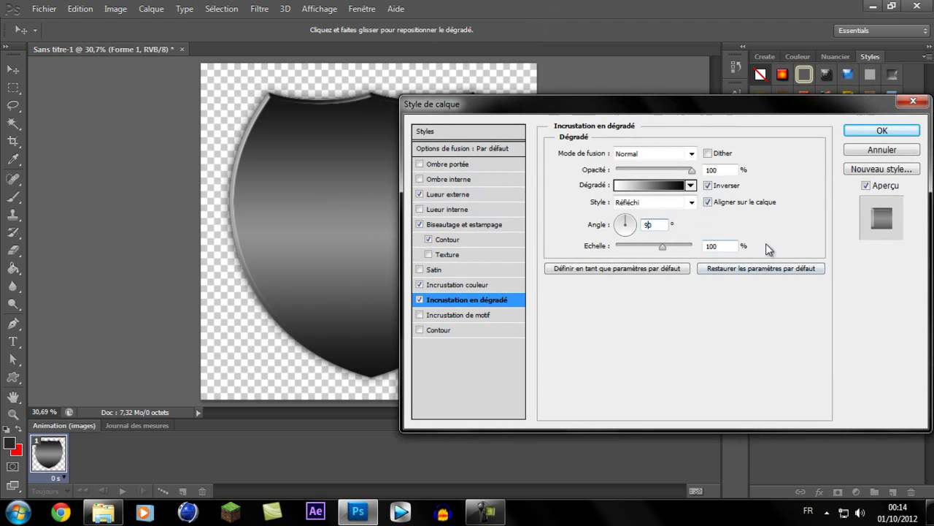
Enable a pattern overlay and set the gradient overlay opacity to 90%
click(434, 314)
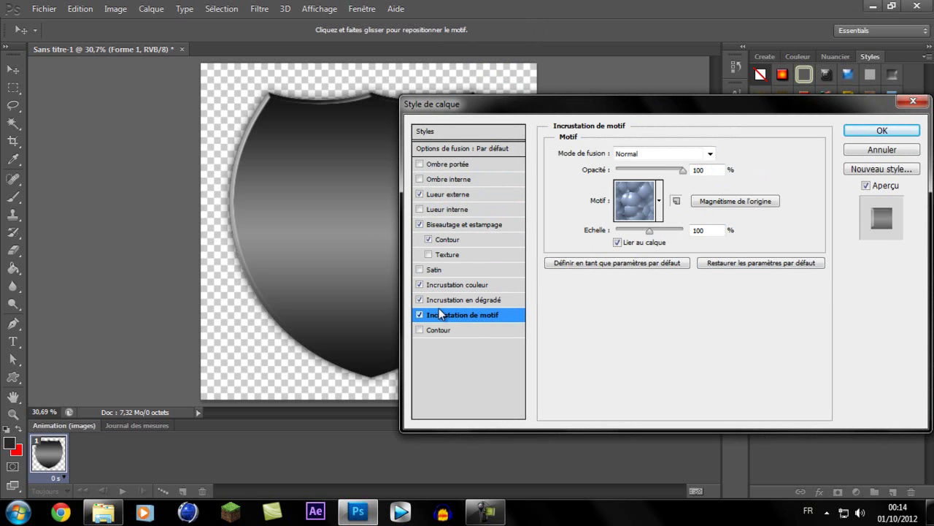
click(438, 300)
double_click(723, 166)
text(90)
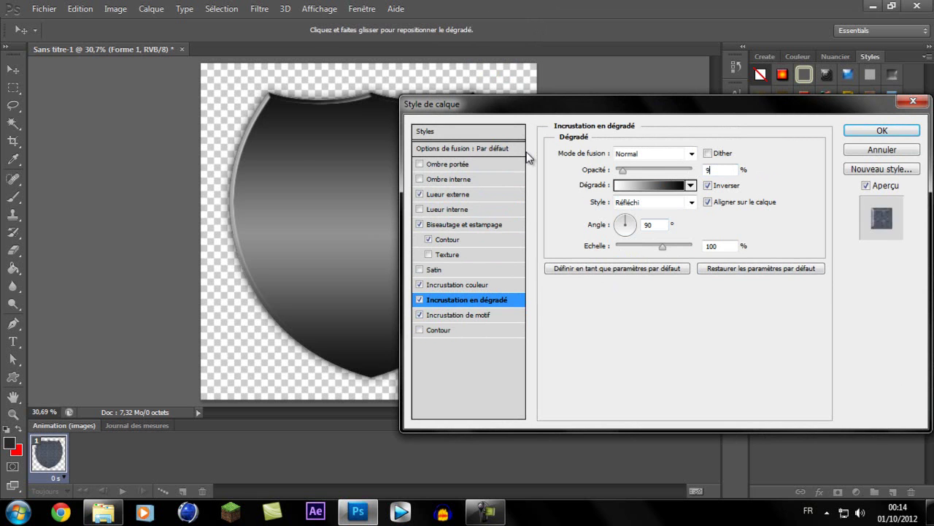
click(468, 319)
click(584, 172)
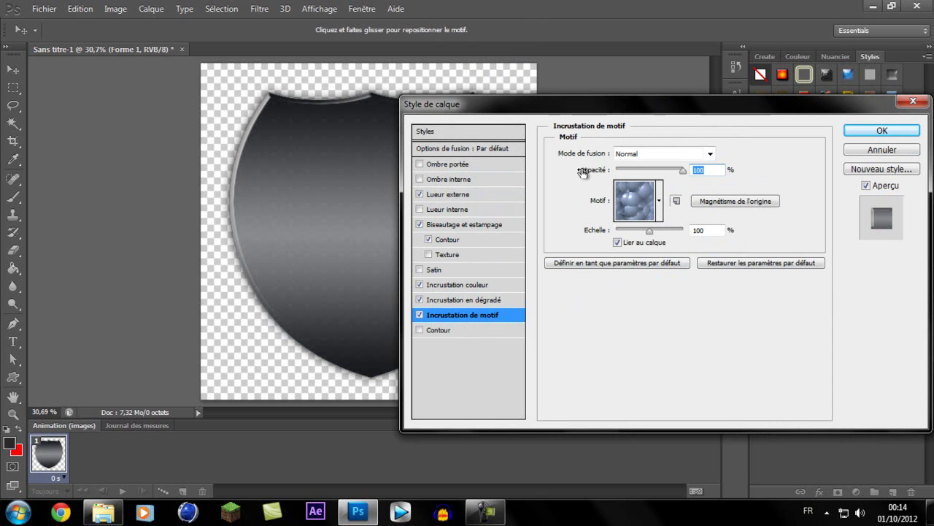
Pick the woven pattern, trying Texture 2 and Motifs 2 libraries before restoring defaults
click(659, 200)
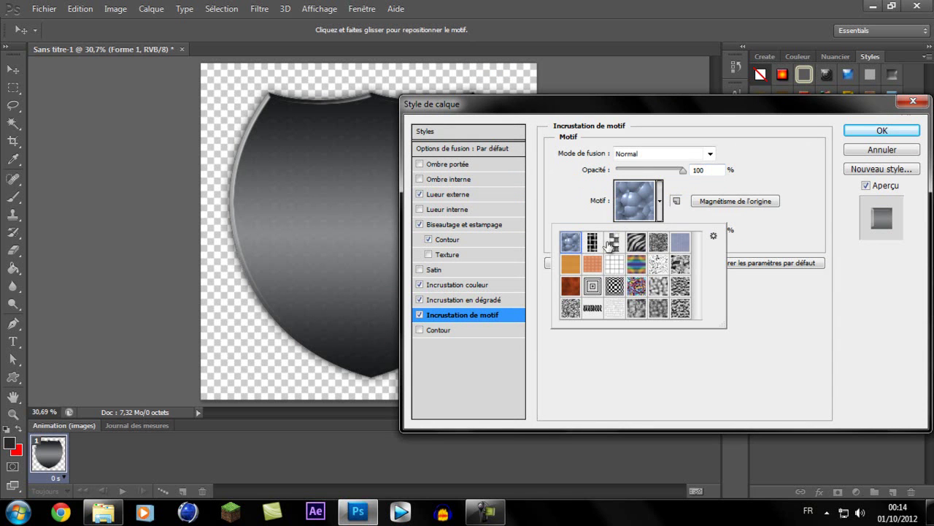
click(593, 243)
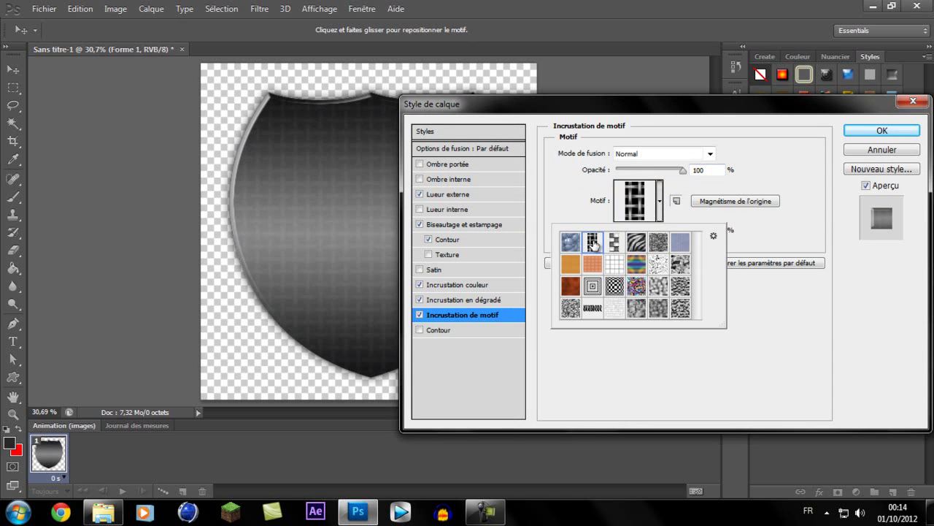
click(714, 235)
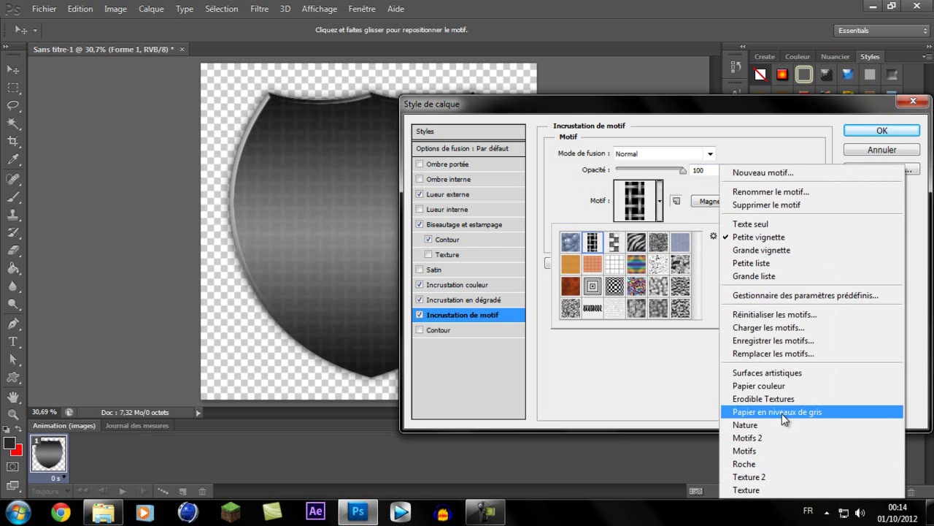
click(793, 476)
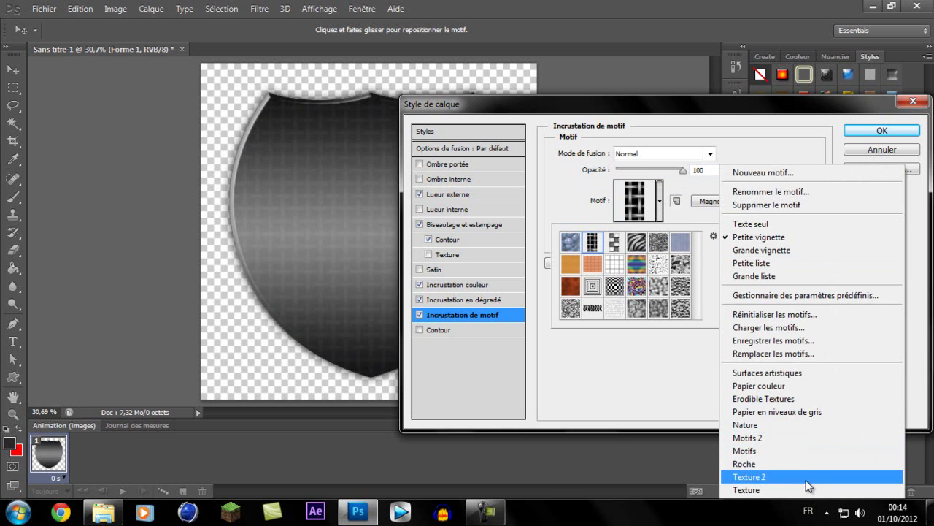
click(397, 201)
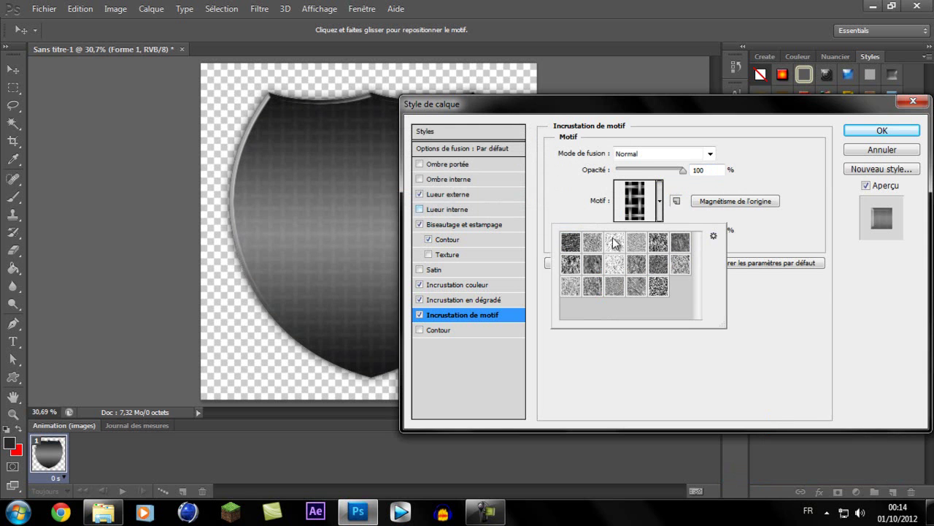
click(714, 236)
click(773, 439)
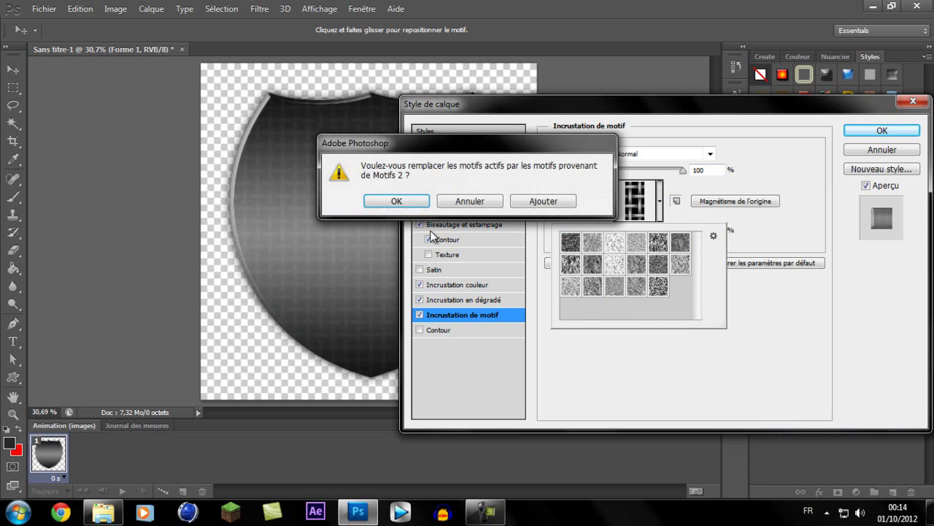
click(400, 202)
click(712, 238)
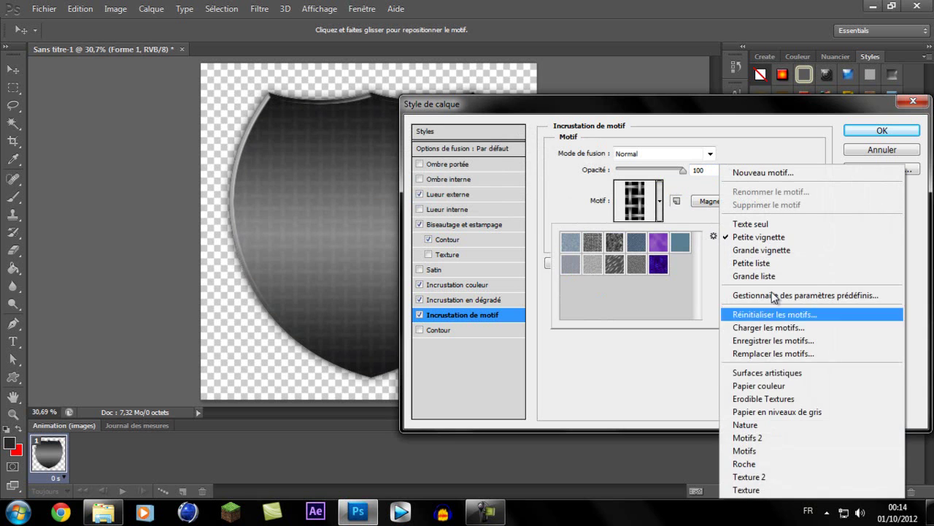
click(765, 451)
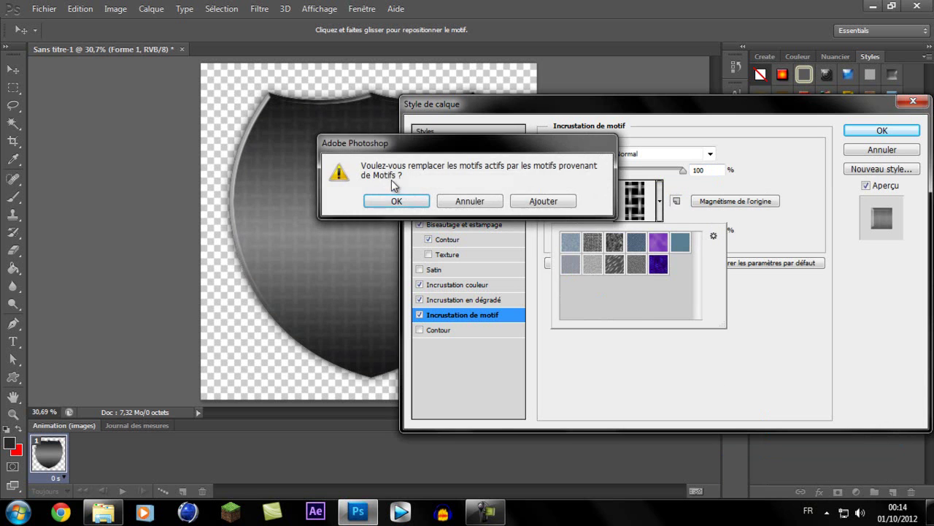
click(400, 203)
Keep the black-and-white woven pattern and shrink its scale to 1%
click(713, 236)
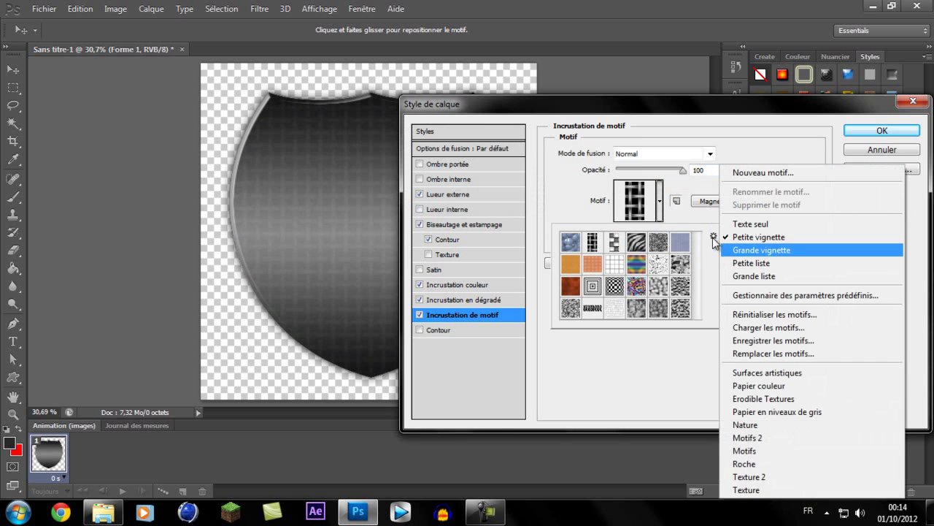
click(597, 243)
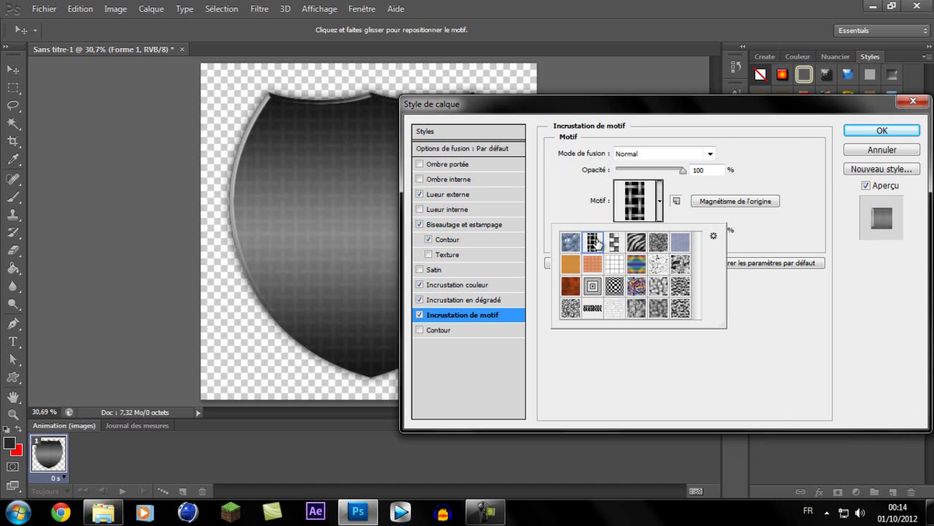
double_click(595, 243)
drag(646, 232, 614, 232)
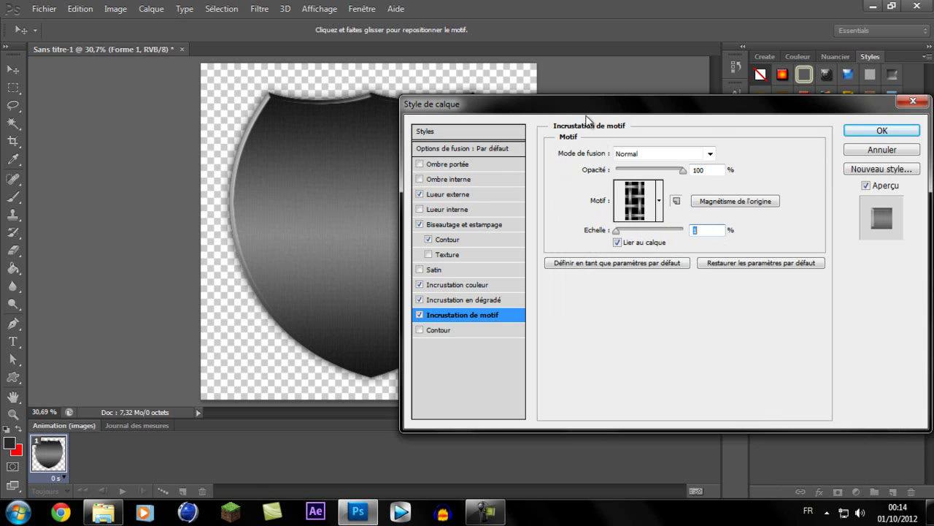
Set gradient and pattern overlay opacities to 50% and apply the five-effect style
drag(587, 121, 587, 127)
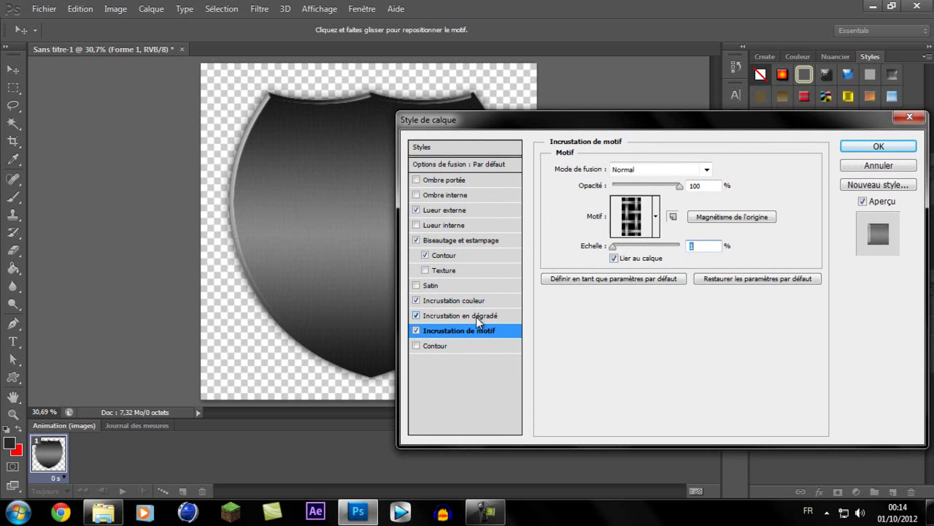
click(476, 317)
text(50)
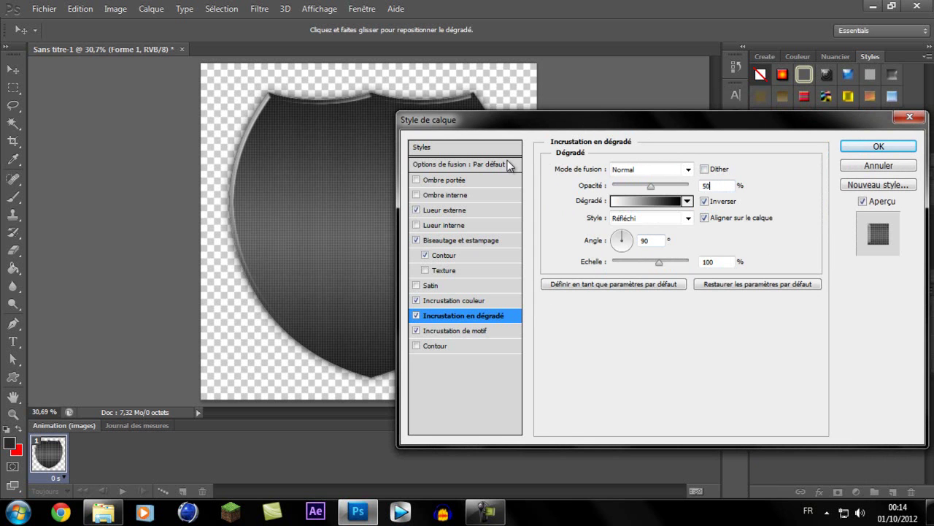
click(470, 330)
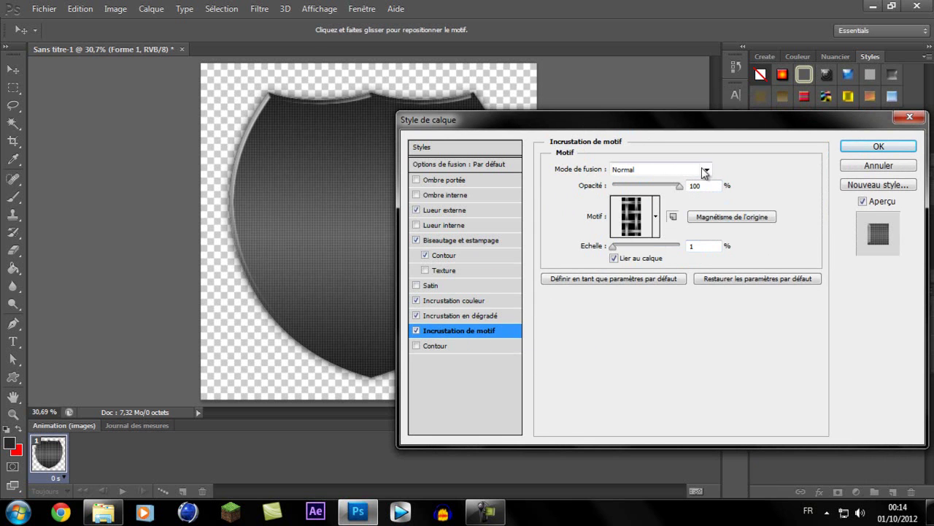
text(75)
text(50)
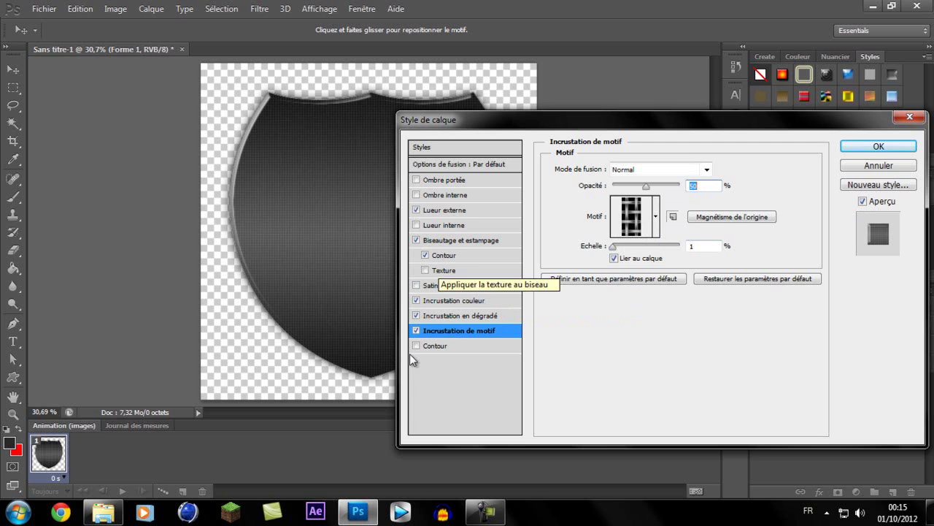
click(869, 147)
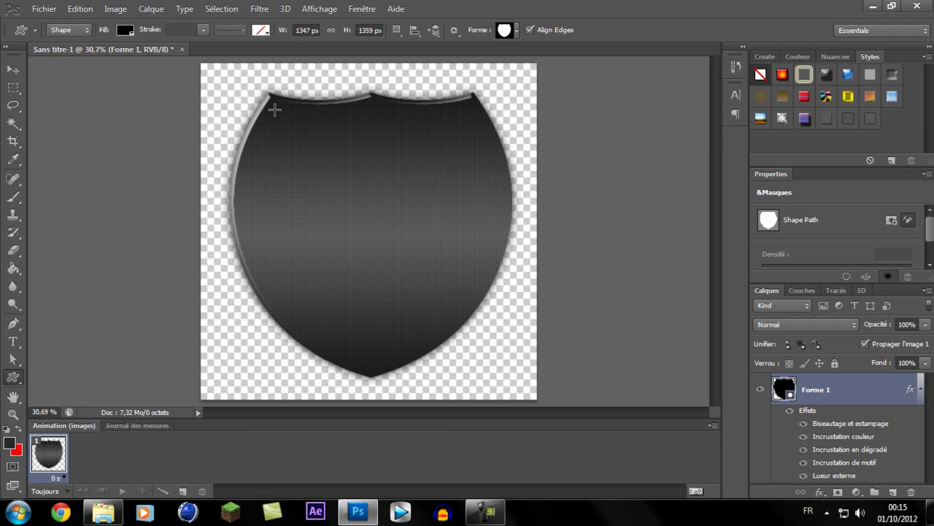
Draw and undo a trial inner shield, then load Forme 1's outline as a selection
drag(274, 108, 469, 357)
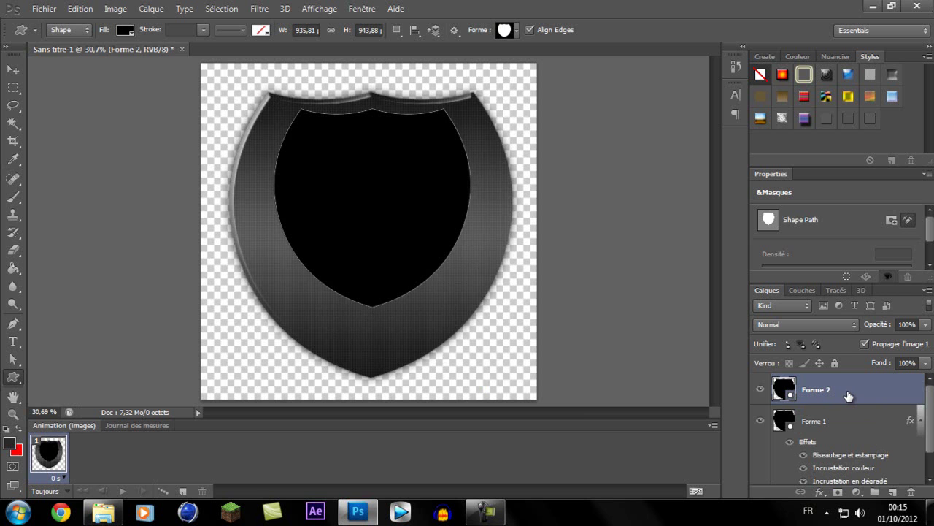
key(ctrl+z)
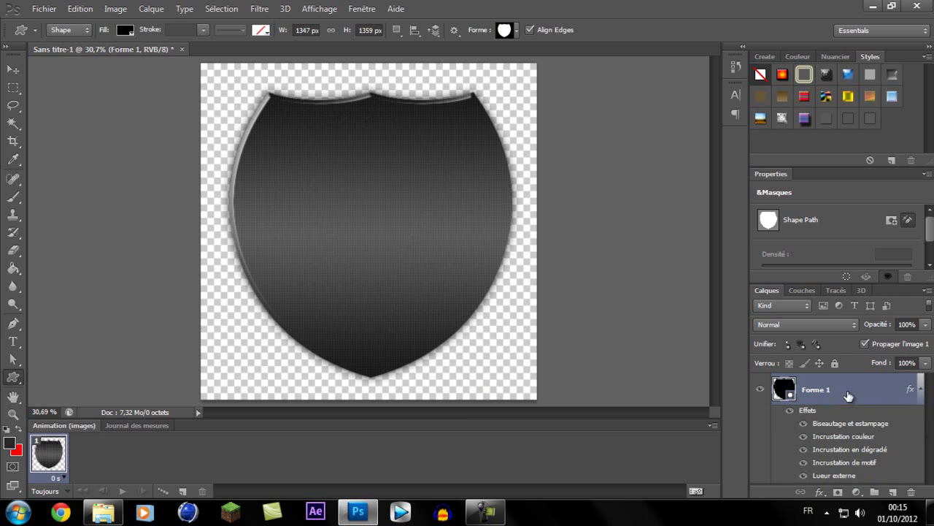
ctrl+click(780, 391)
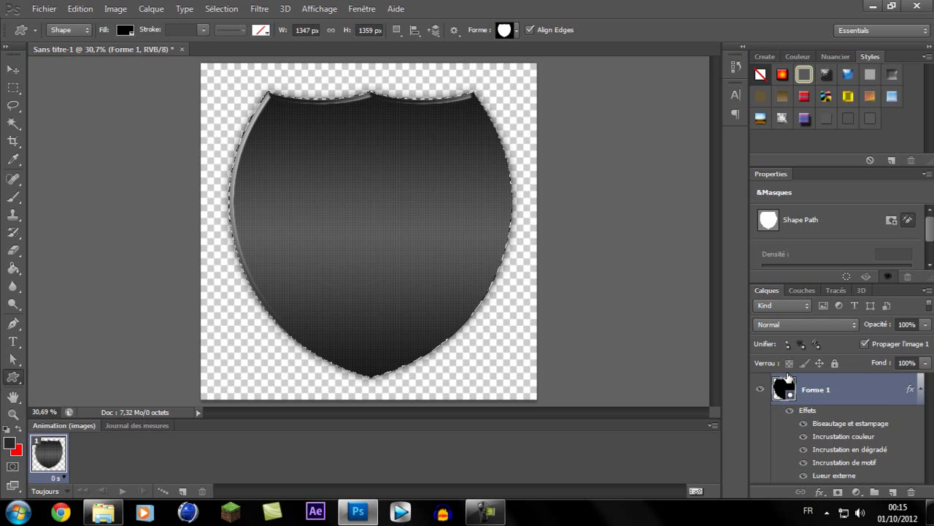
Contract the shield selection by 50 then 75 pixels and add empty layer Calque 1
click(219, 9)
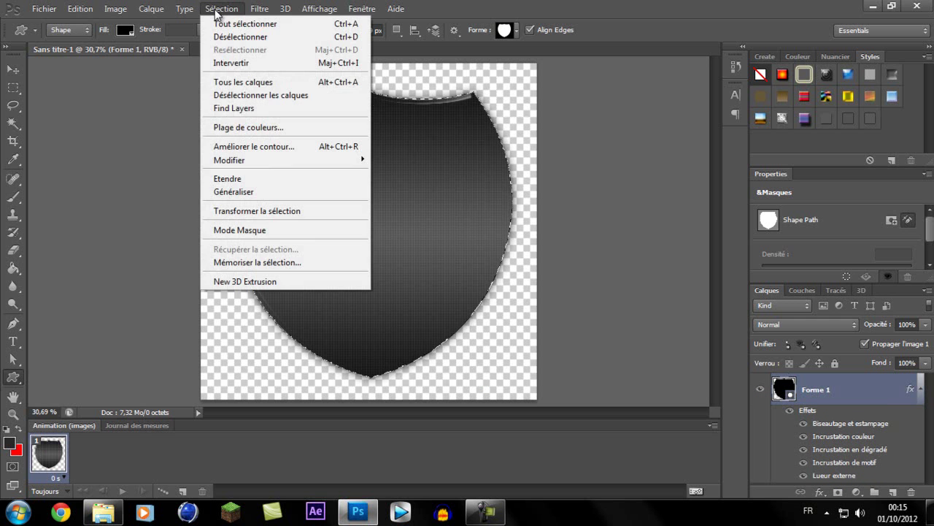
mouse_move(229, 160)
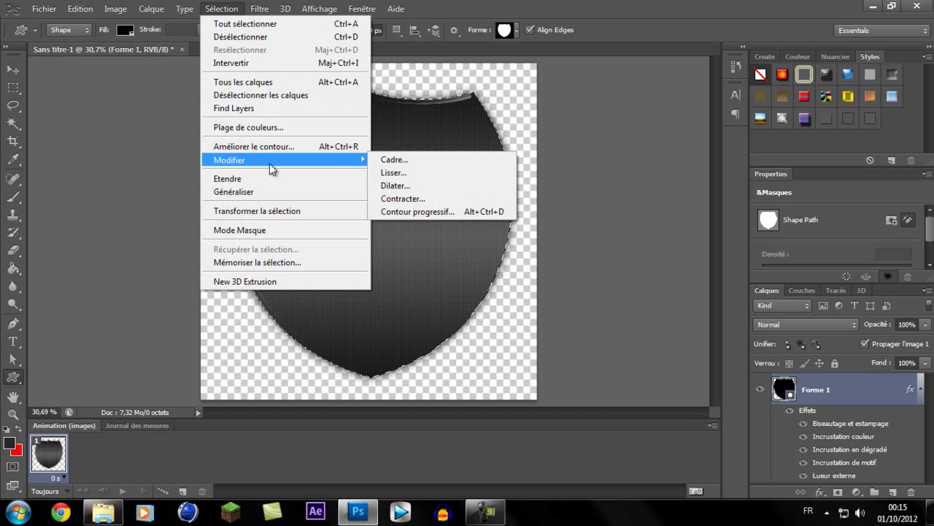
click(402, 197)
text(5)
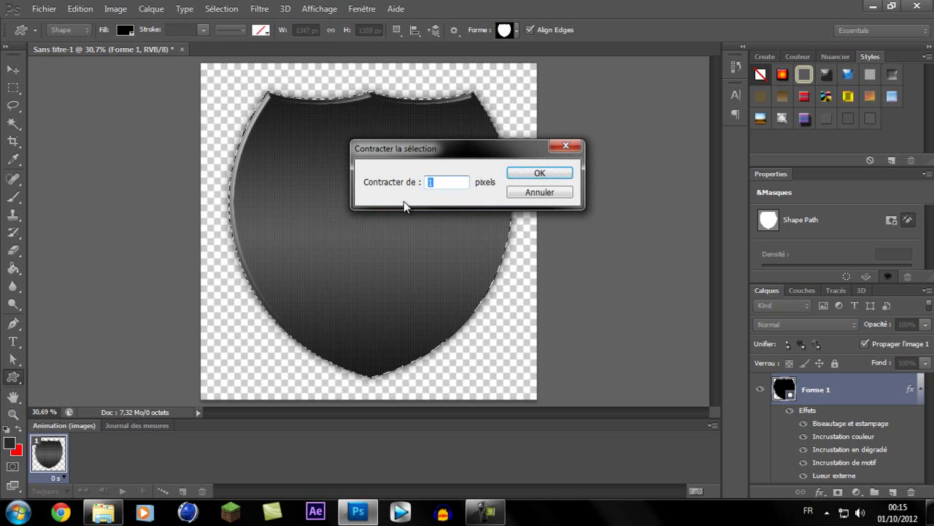
text(0)
click(524, 175)
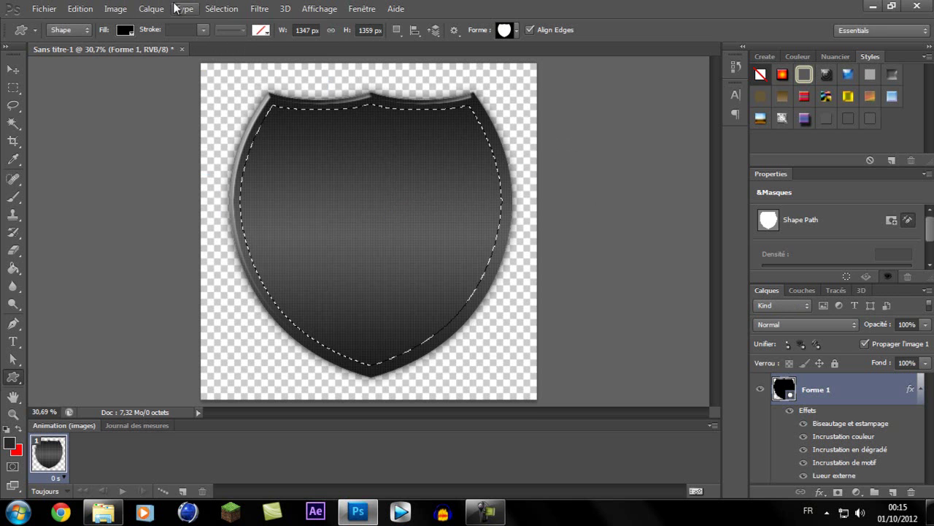
click(221, 9)
mouse_move(229, 160)
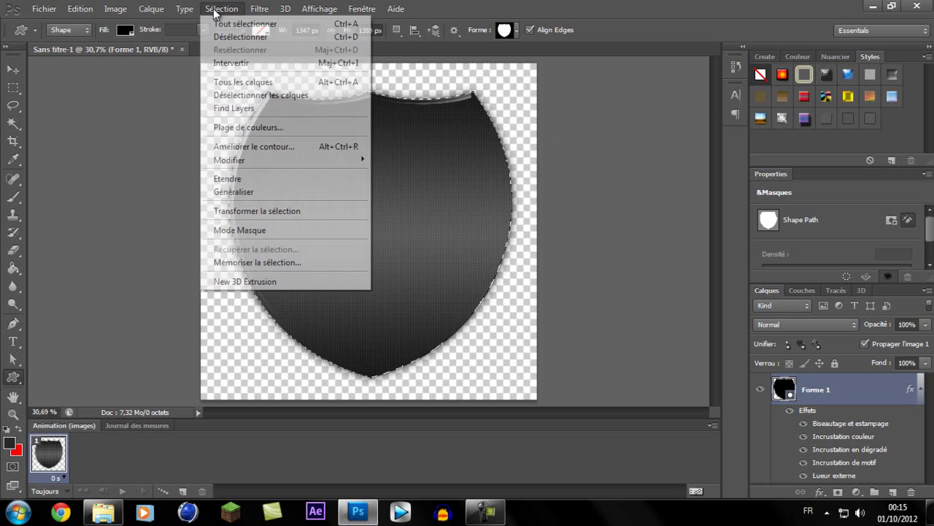
click(401, 199)
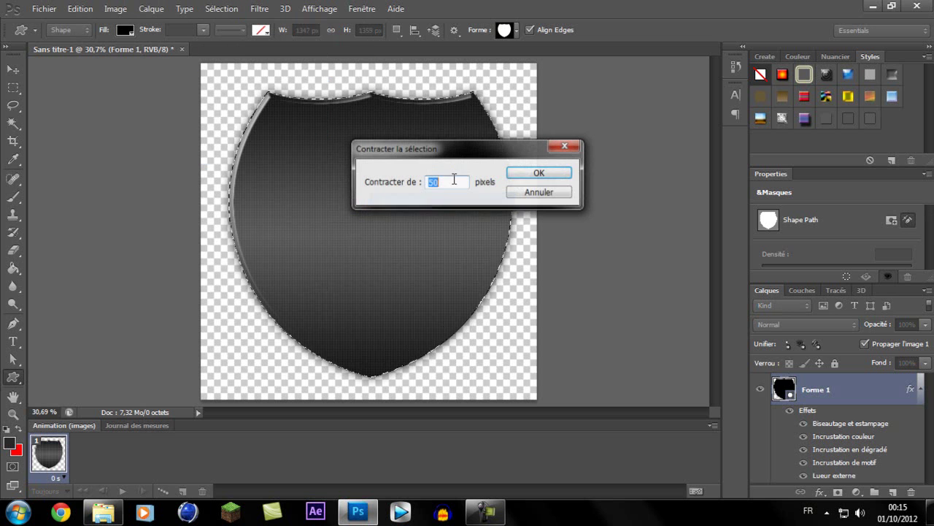
text(75)
click(560, 174)
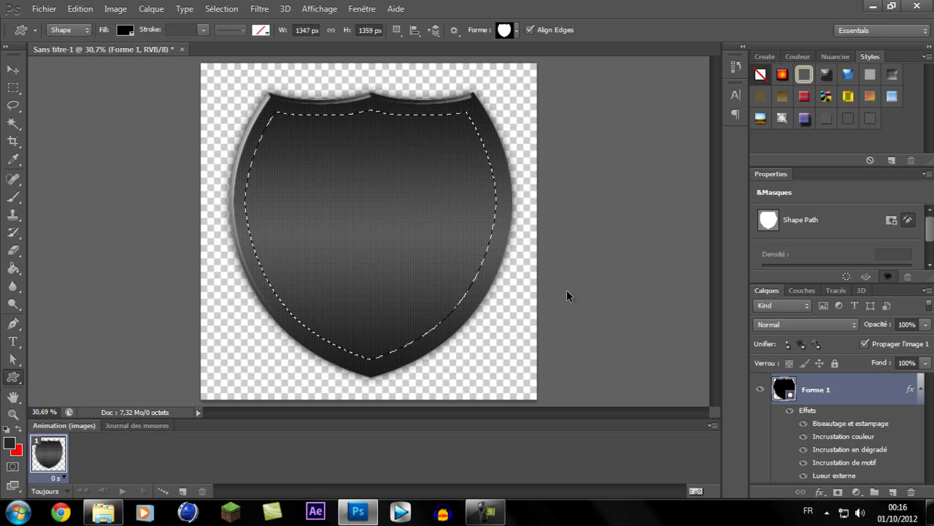
key(ctrl+shift+n)
key(Return)
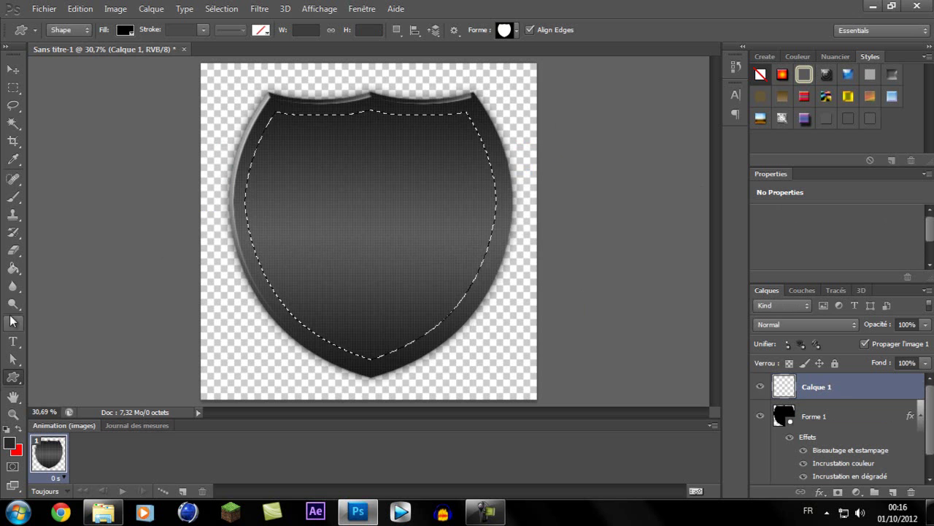
Fill the contracted shield selection on Calque 1 with black, then deselect with Ctrl+D
click(13, 268)
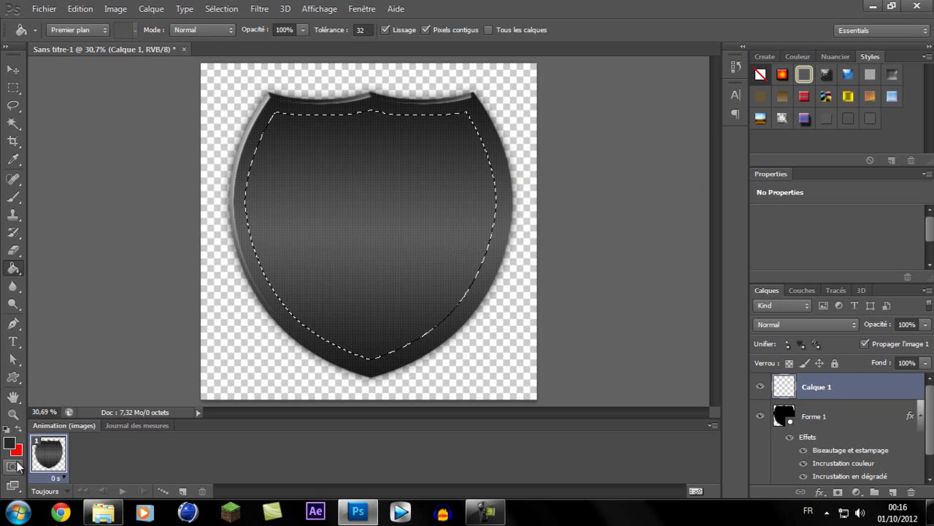
click(7, 429)
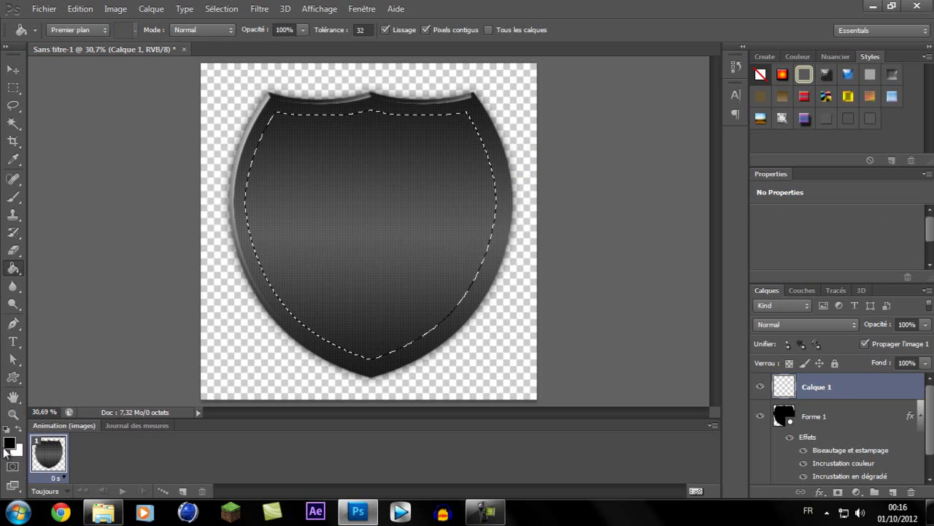
click(314, 257)
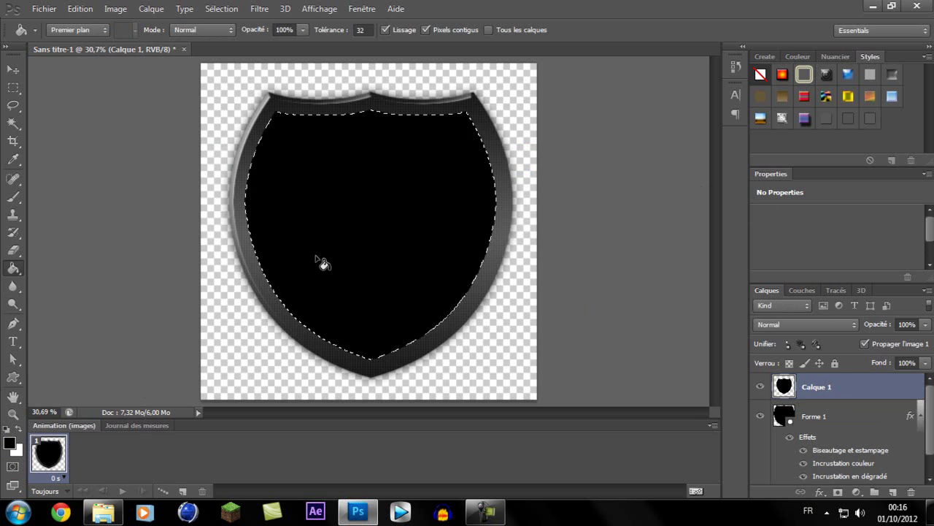
click(14, 123)
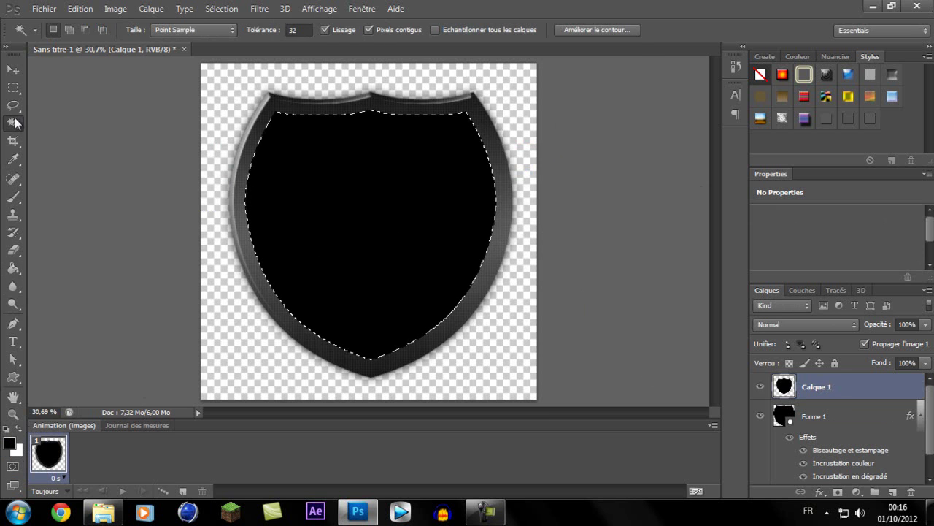
click(316, 173)
click(317, 170)
key(ctrl+d)
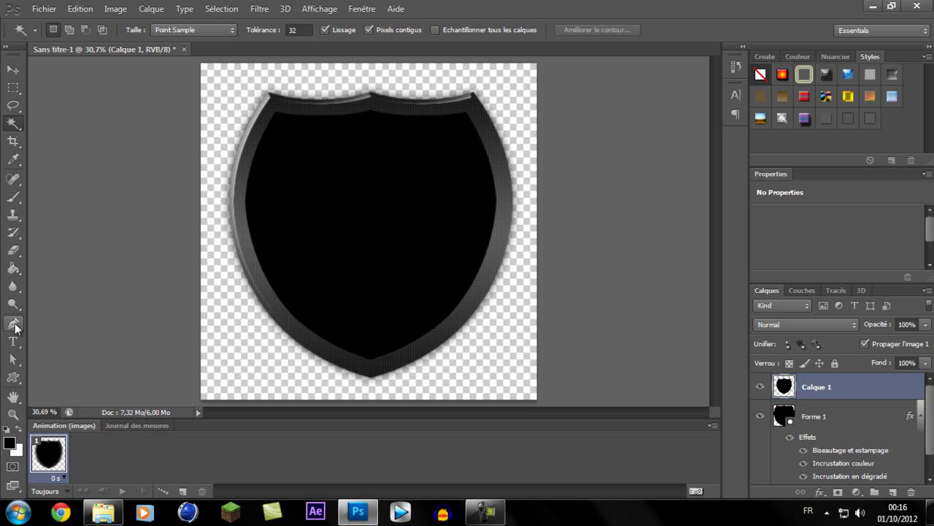
Enable Bevel & Emboss on Calque 1 with the Pillow Emboss style
click(14, 325)
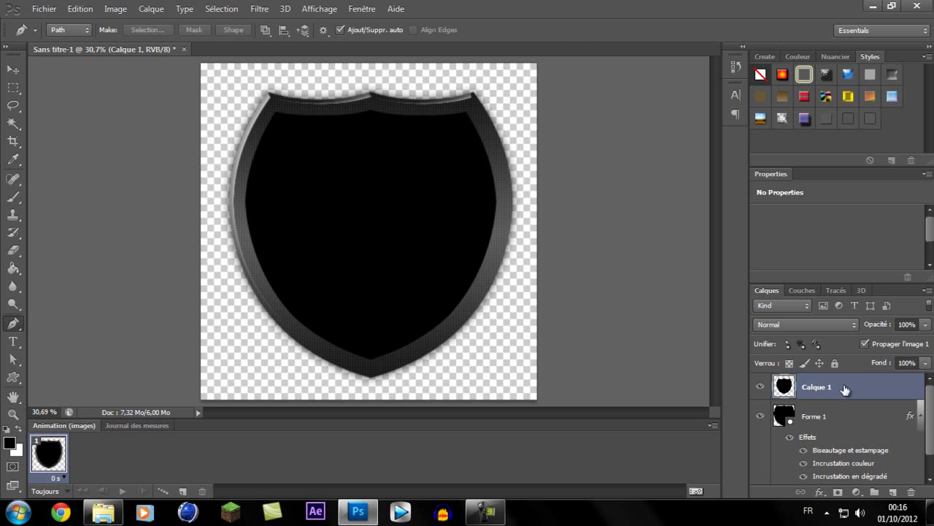
double_click(847, 391)
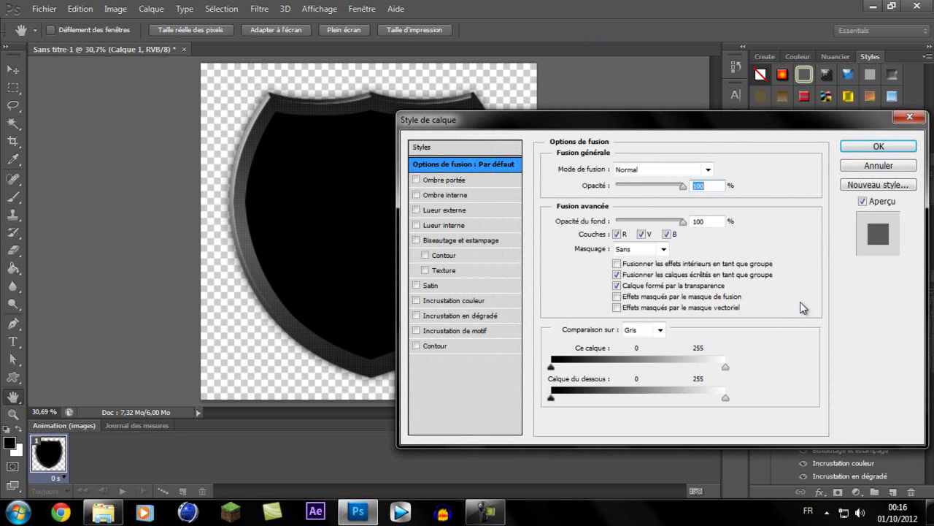
drag(666, 129, 669, 155)
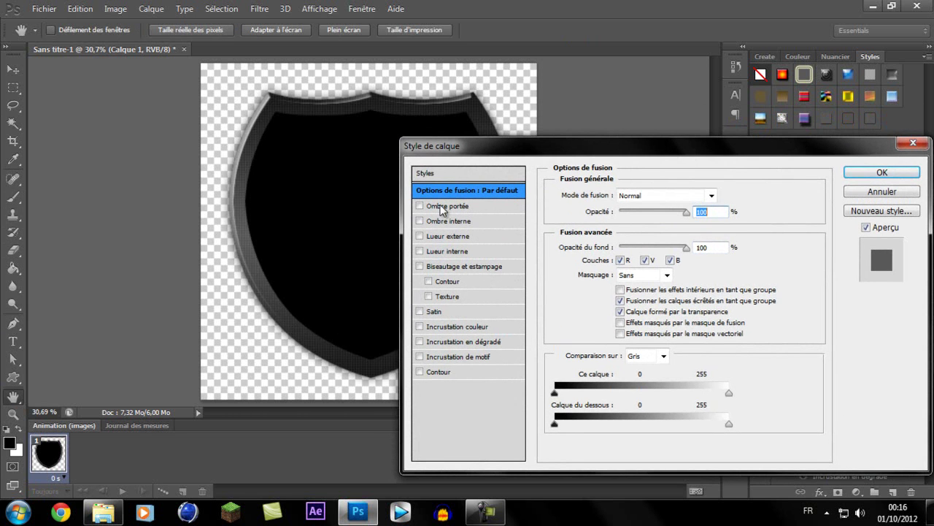
click(435, 270)
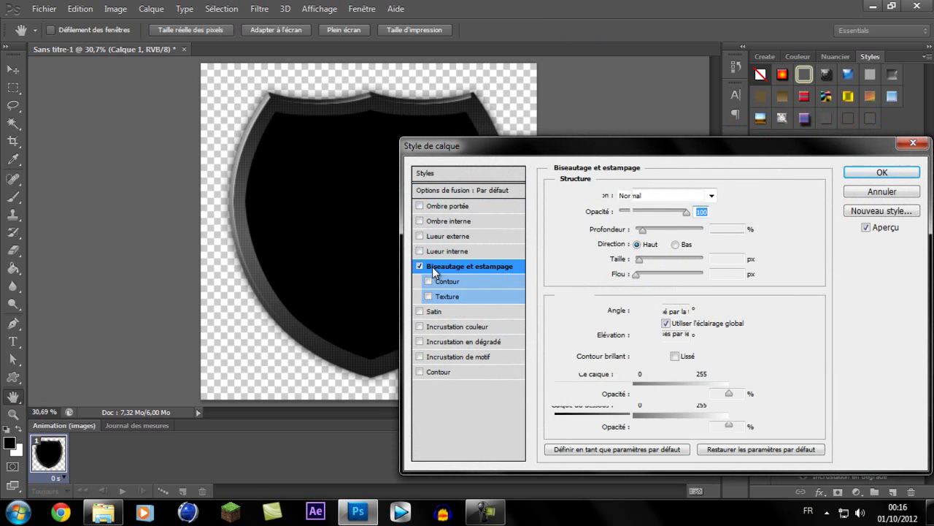
click(716, 198)
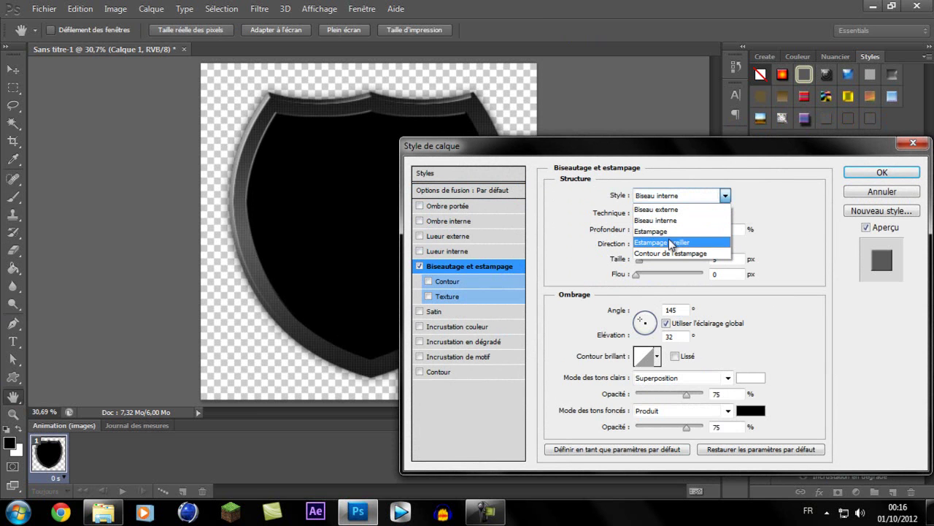
click(670, 243)
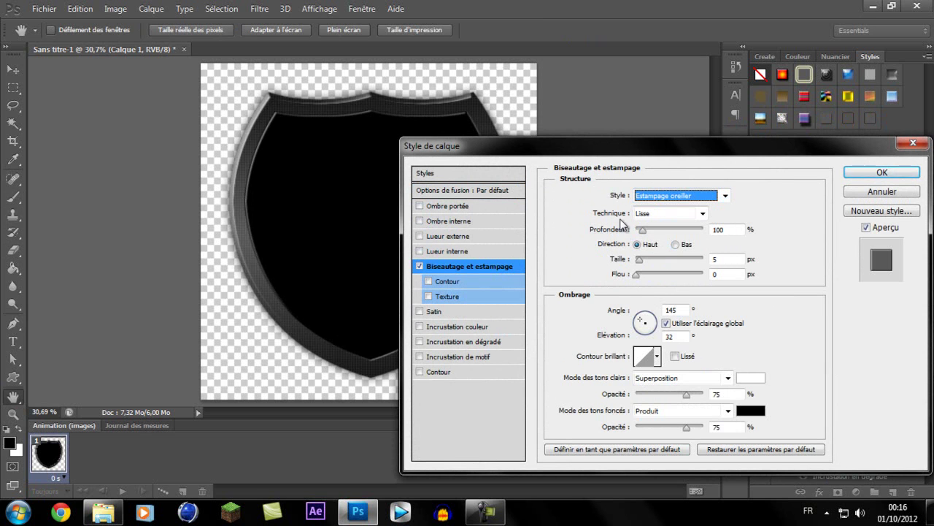
drag(533, 153, 599, 159)
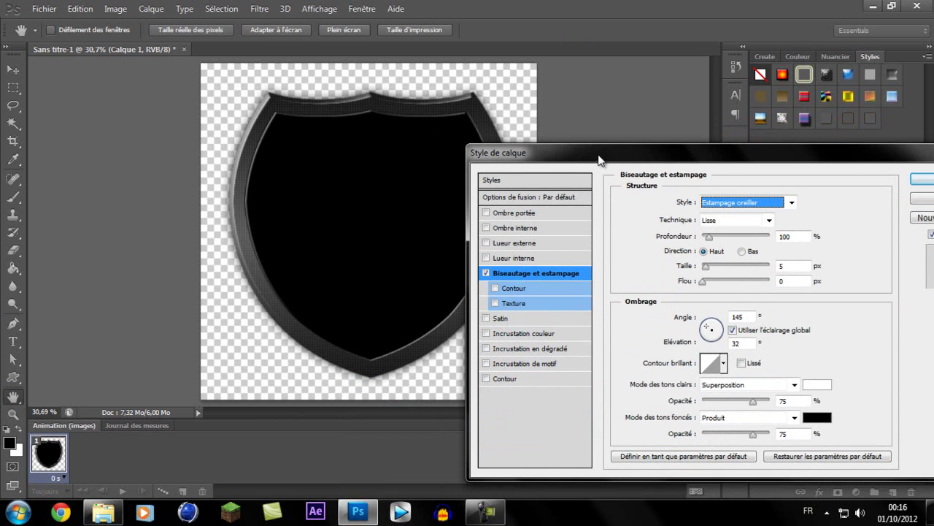
Set the bevel to 1000% depth, Down direction, 1 px size and 90° angle
drag(709, 237, 769, 237)
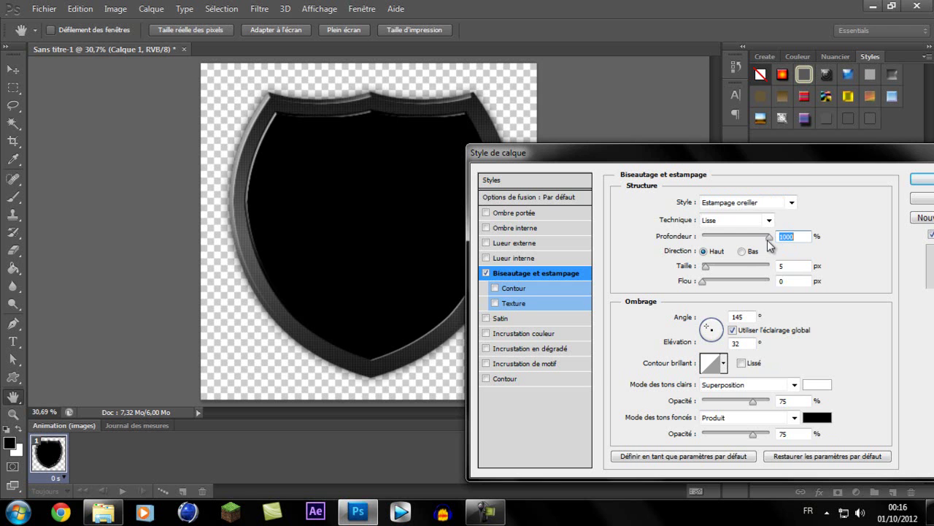
mouse_move(649, 155)
mouse_down()
mouse_move(589, 144)
mouse_move(390, 419)
mouse_move(604, 126)
mouse_up()
click(681, 240)
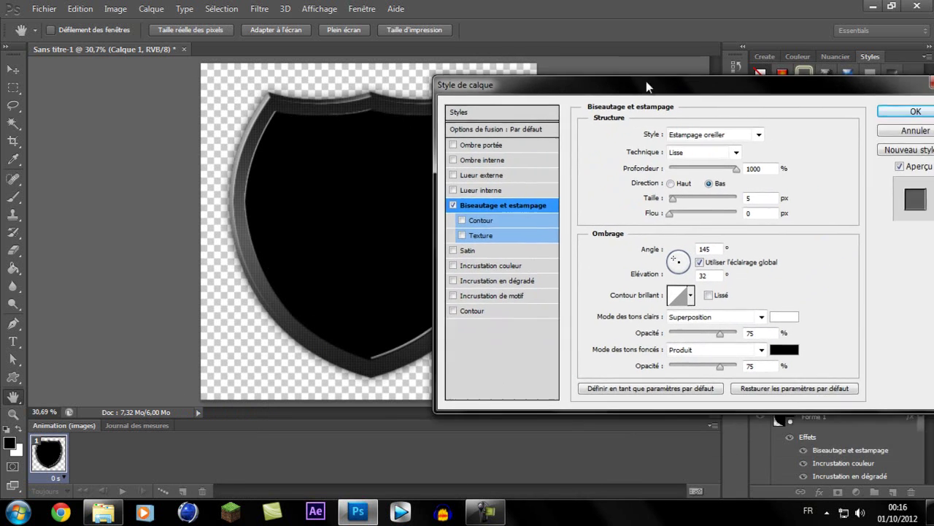
key(Tab)
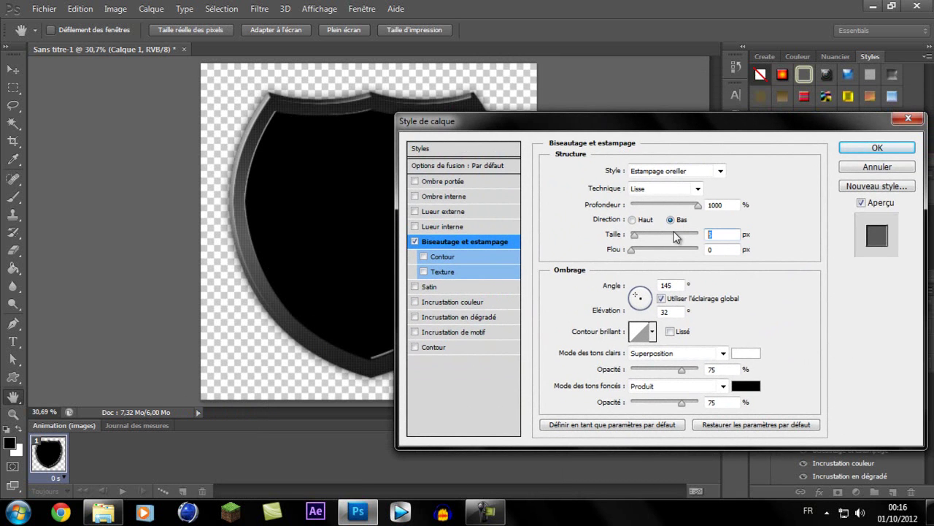
text(25)
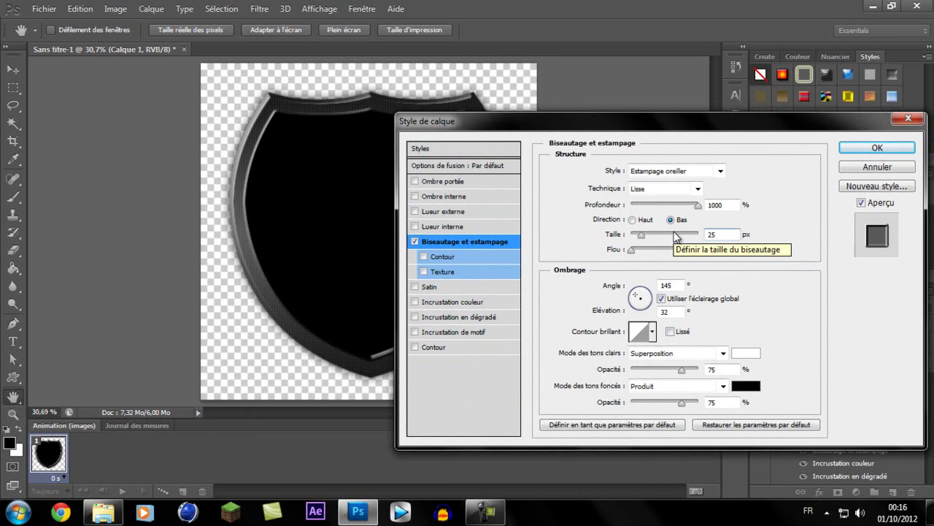
key(BackSpace)
text(1)
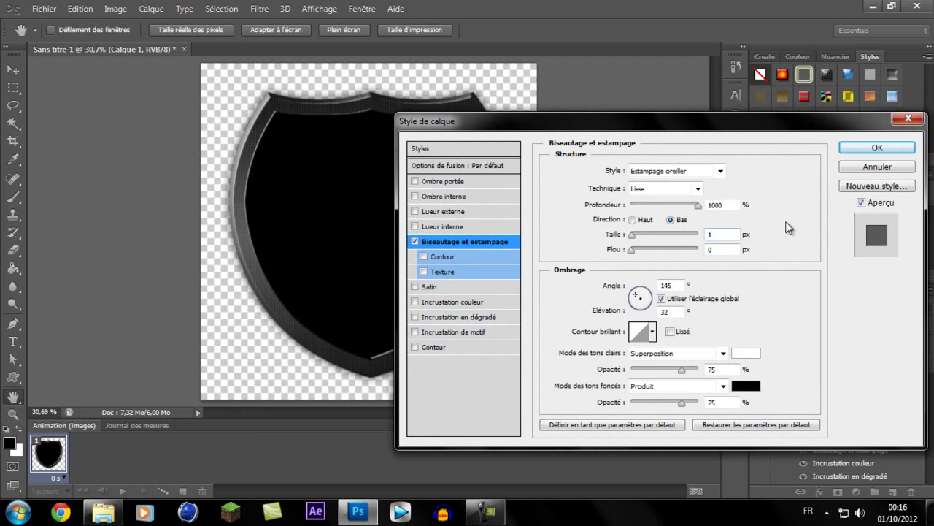
double_click(666, 285)
text(90)
Make the bevel's shadow tones white
mouse_move(476, 125)
mouse_down()
mouse_move(343, 486)
mouse_move(567, 302)
mouse_up()
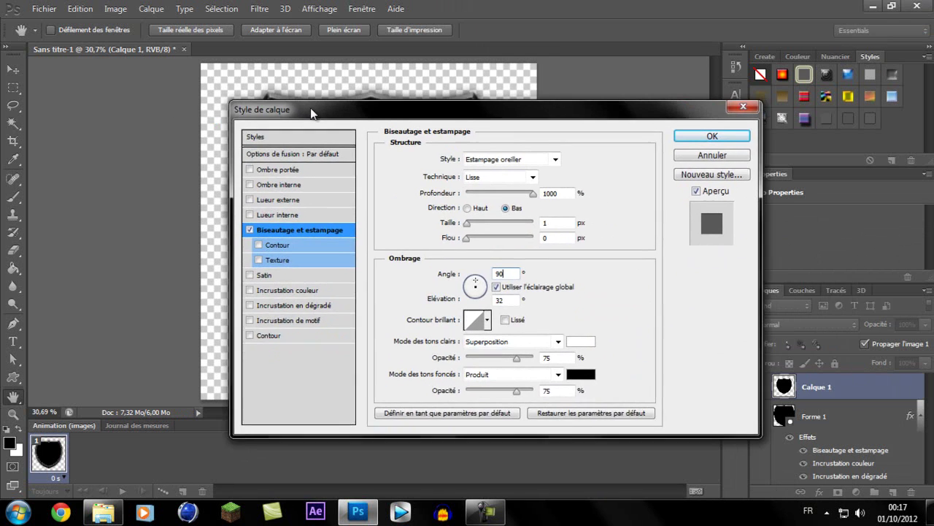
drag(566, 302, 331, 107)
click(599, 372)
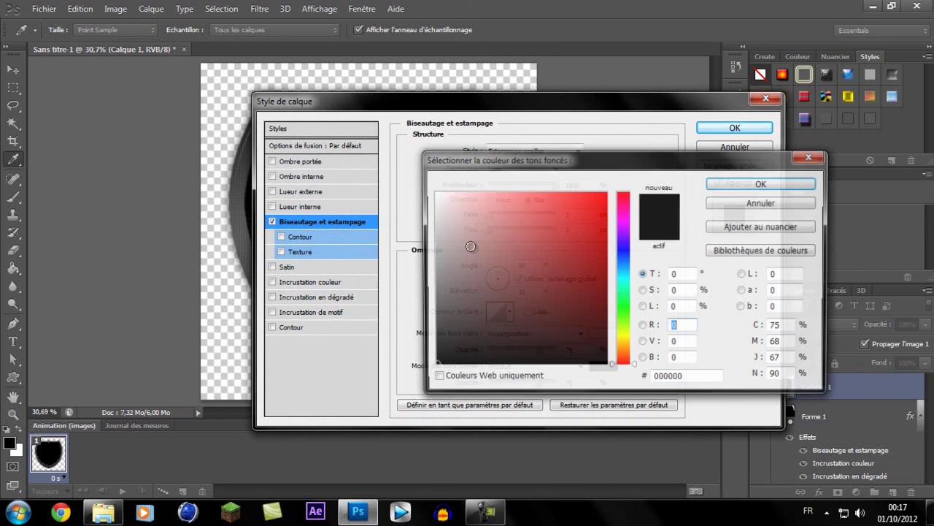
click(433, 192)
click(713, 182)
mouse_move(643, 103)
mouse_down()
mouse_move(703, 152)
mouse_move(725, 105)
mouse_up()
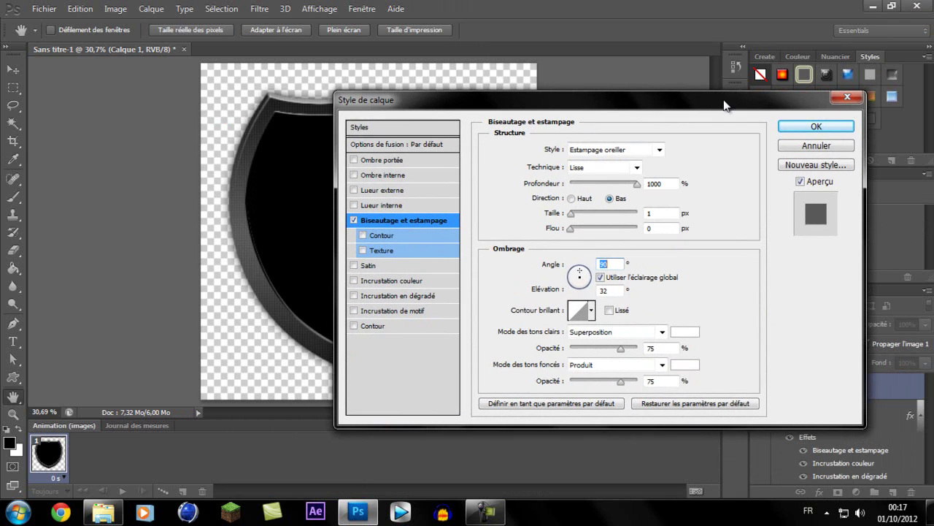
Add a contour to the bevel and enable a white Inner Glow
click(363, 235)
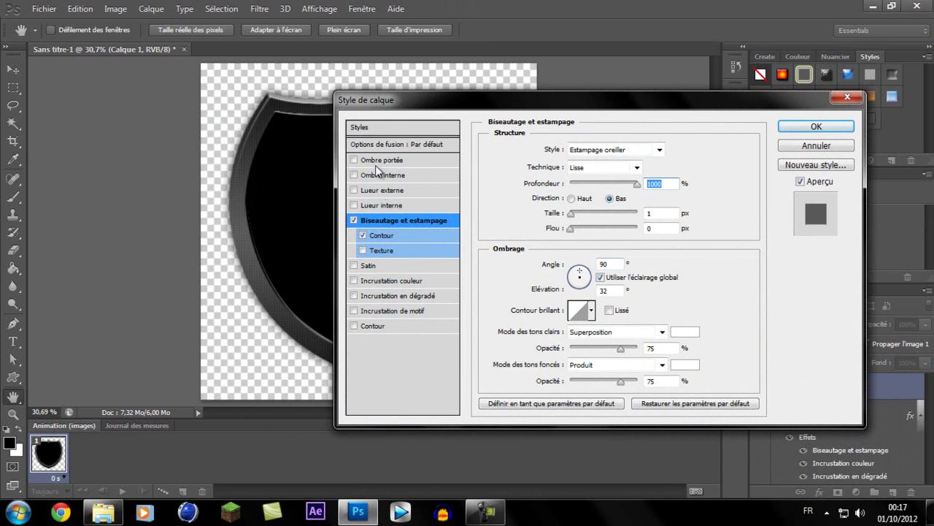
click(374, 206)
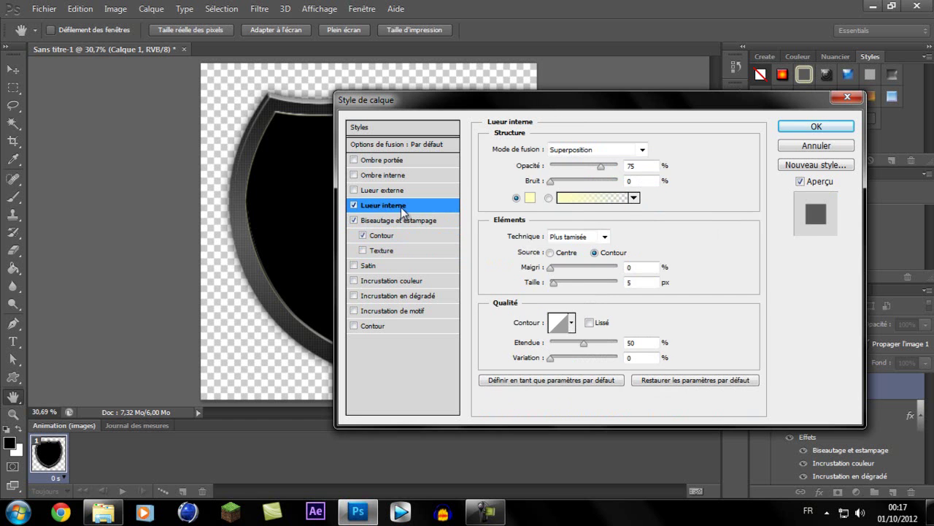
click(531, 198)
click(452, 364)
click(743, 185)
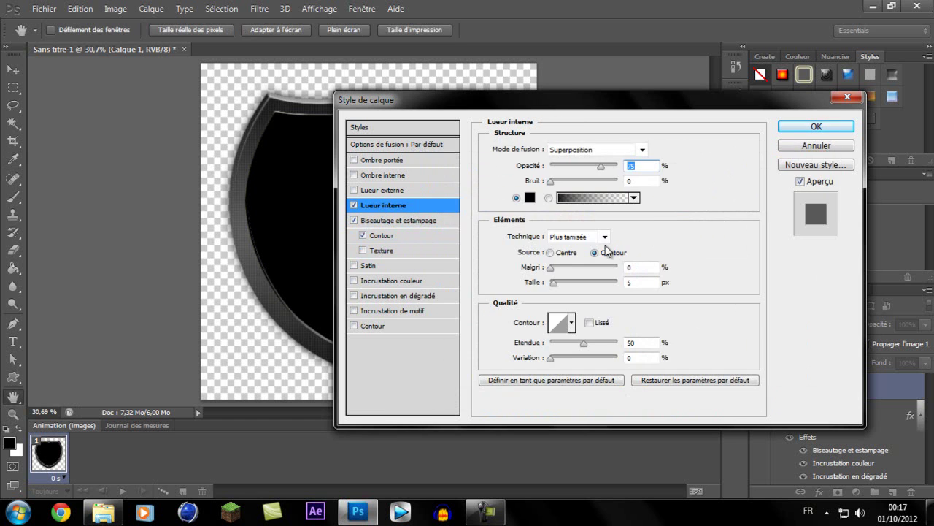
double_click(632, 282)
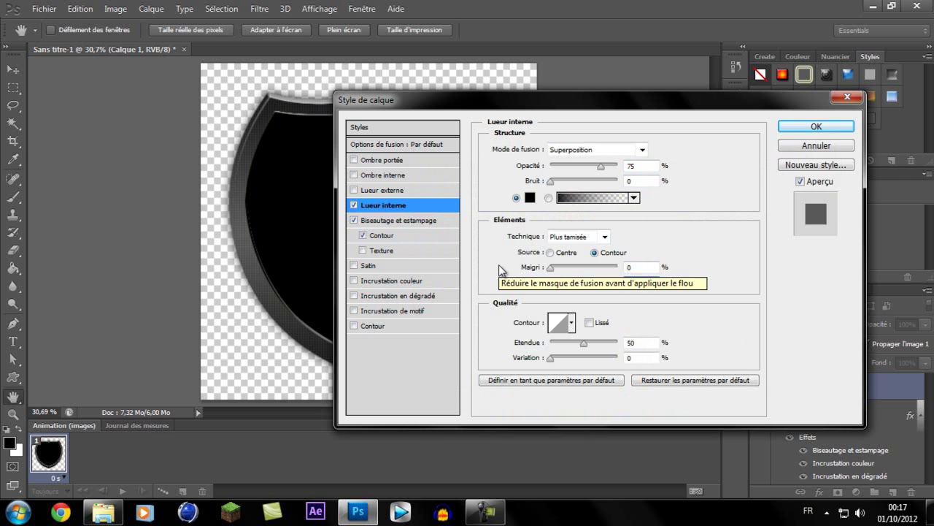
text(25)
click(530, 198)
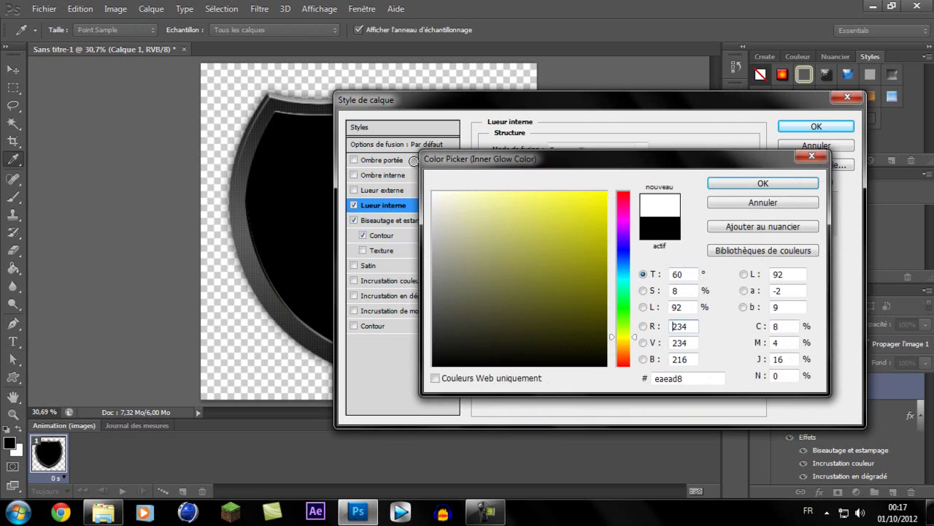
click(434, 193)
click(708, 184)
Set the inner glow size to 50 px and its opacity to 40%
mouse_move(519, 97)
mouse_down()
mouse_move(599, 375)
mouse_move(434, 150)
mouse_up()
text(580)
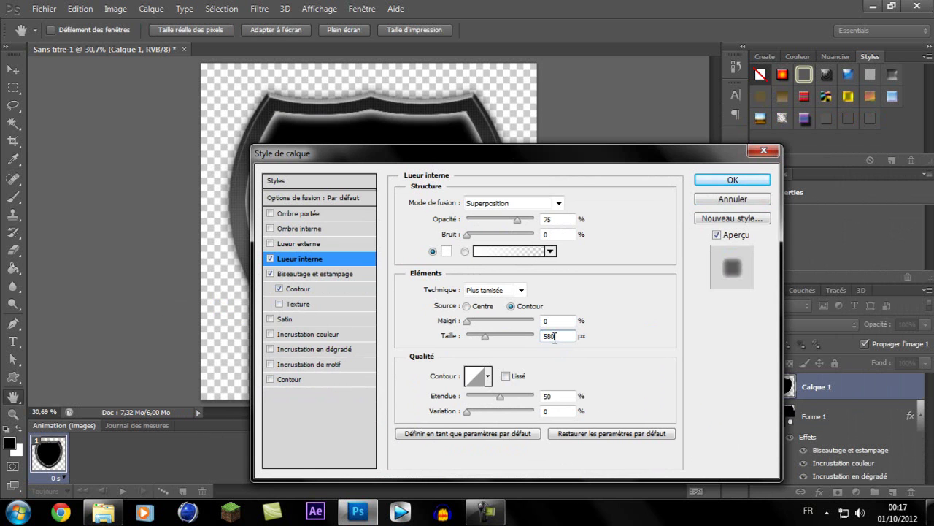
key(BackSpace)
text(2)
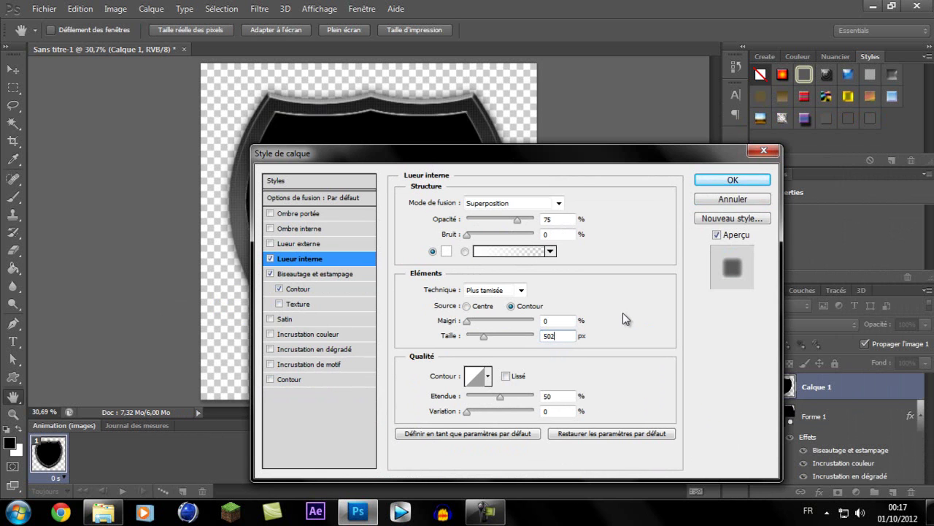
key(BackSpace)
text(0)
click(567, 219)
key(BackSpace)
key(BackSpace)
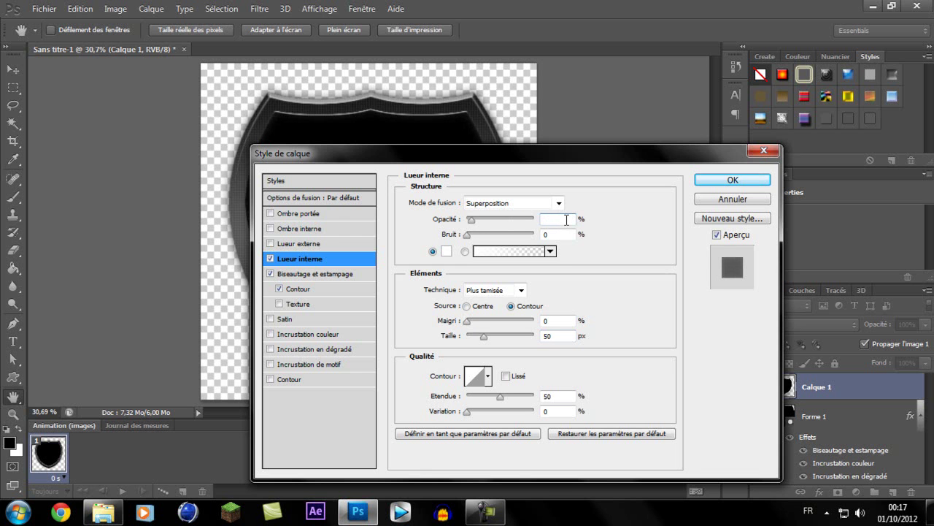
text(40)
mouse_move(503, 163)
mouse_down()
mouse_move(773, 230)
mouse_move(584, 141)
mouse_up()
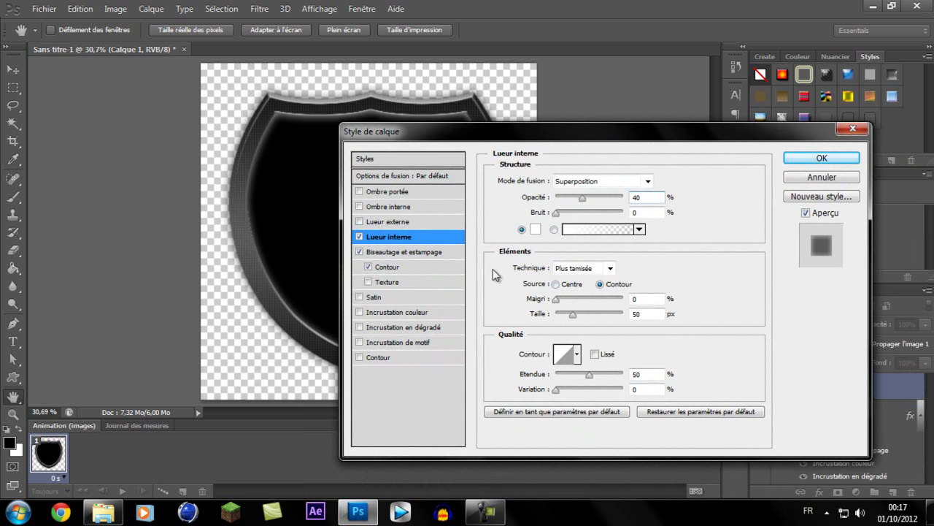
Add an Inner Shadow and a Color Overlay, starting to pick its colour
click(376, 210)
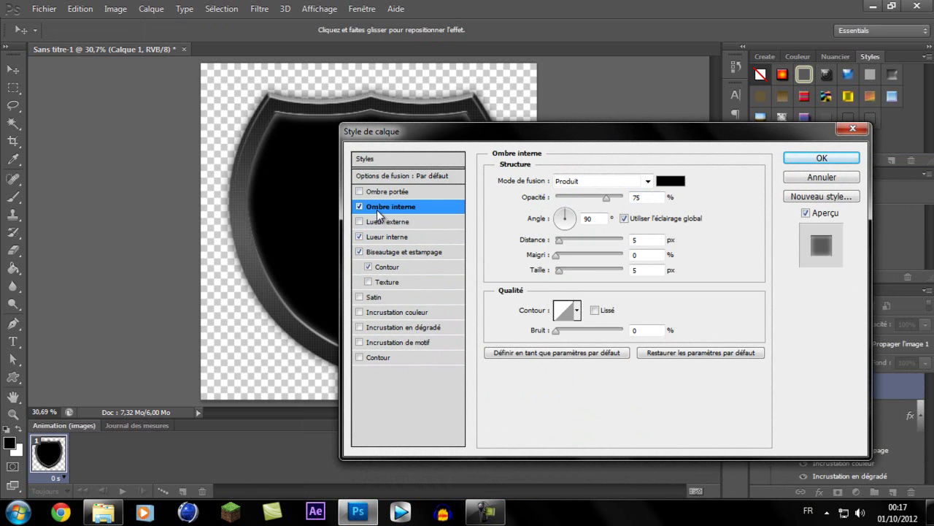
mouse_move(400, 139)
mouse_down()
mouse_move(245, 476)
mouse_move(385, 198)
mouse_move(467, 103)
mouse_up()
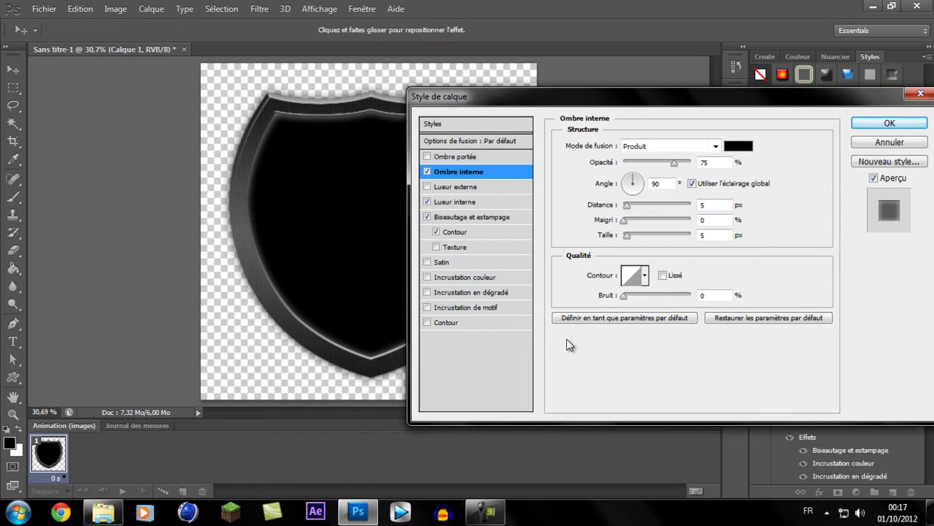
click(427, 277)
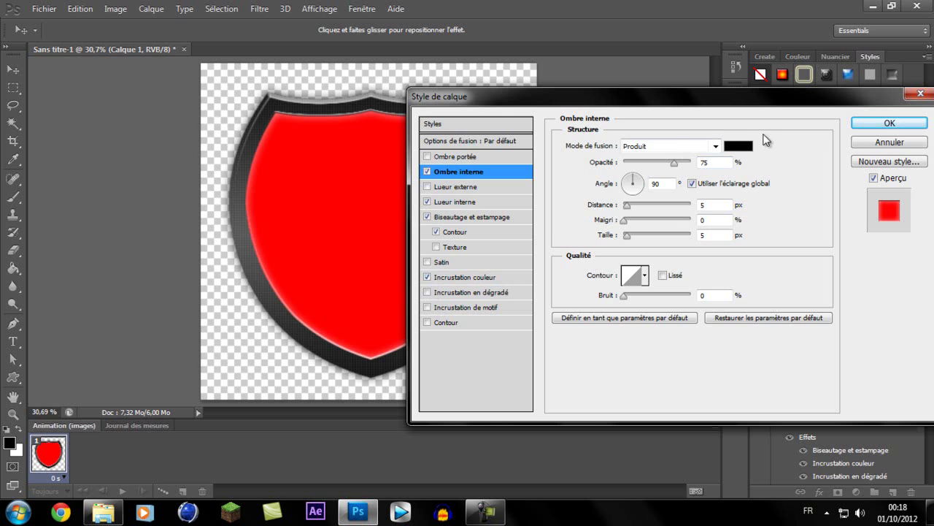
click(494, 277)
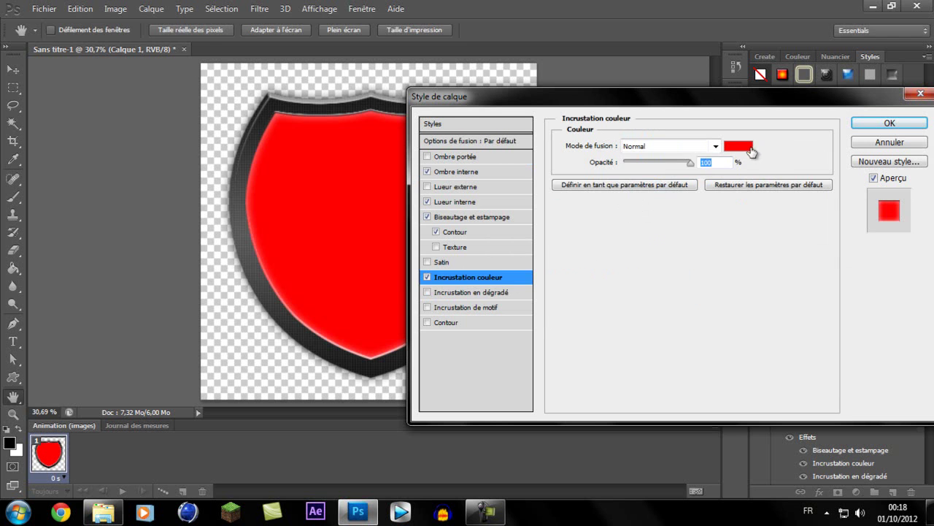
click(739, 146)
key(Tab)
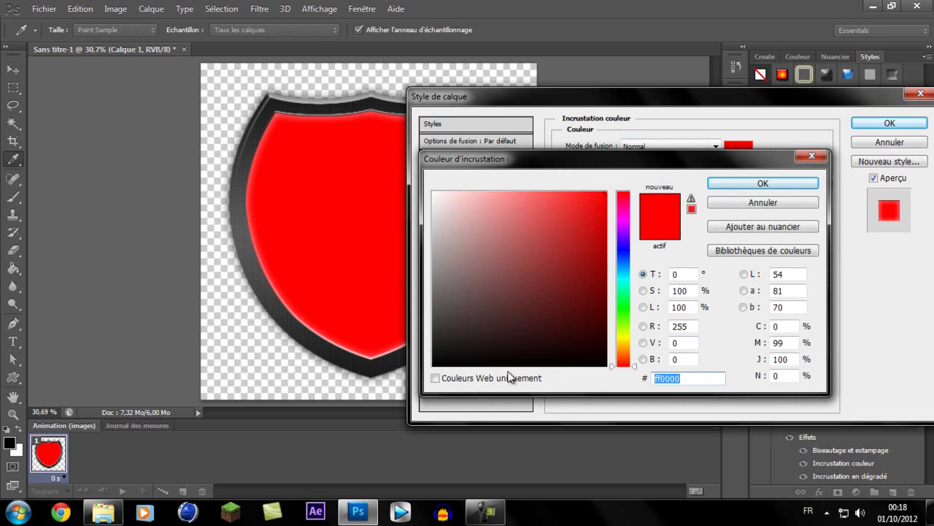
text(232323)
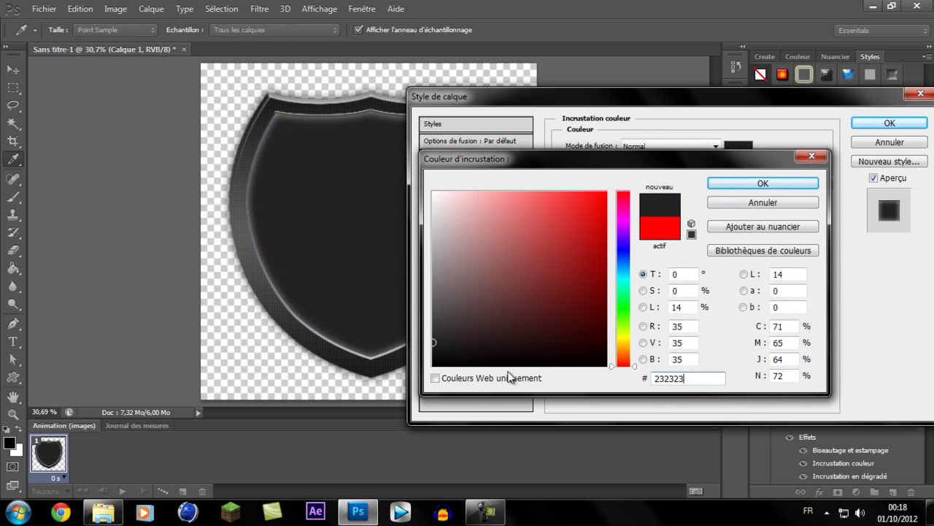
Set the overlay colour to c1c1c1 at 50% opacity and enable Gradient Overlay
drag(598, 161, 575, 188)
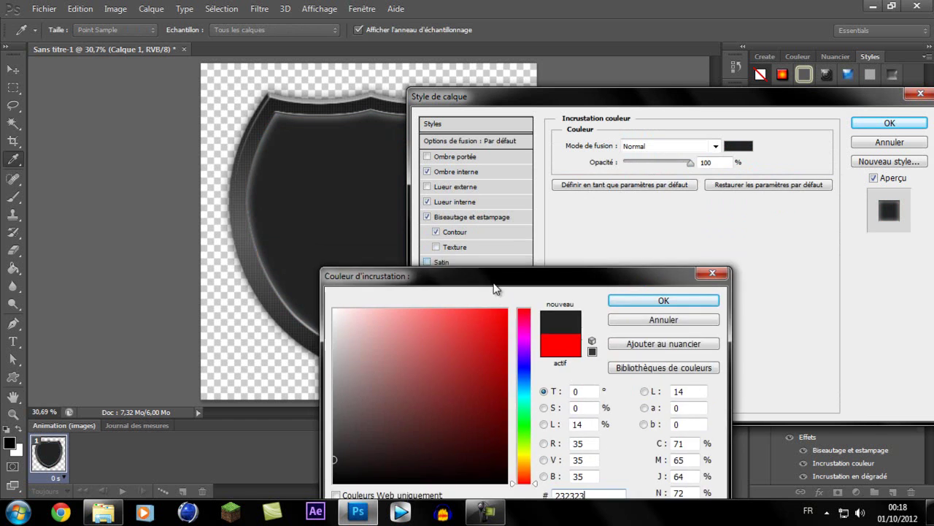
double_click(670, 400)
text(c1c1c1)
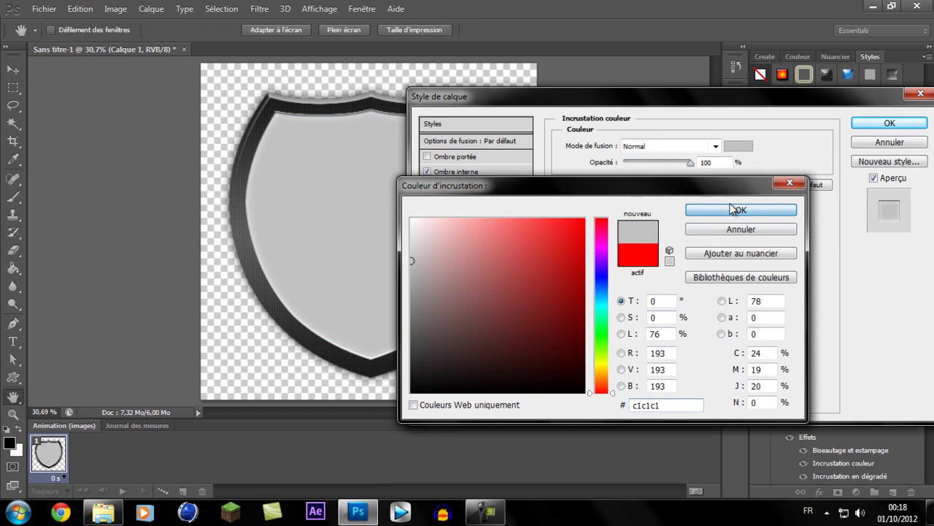
click(739, 210)
drag(612, 100, 571, 118)
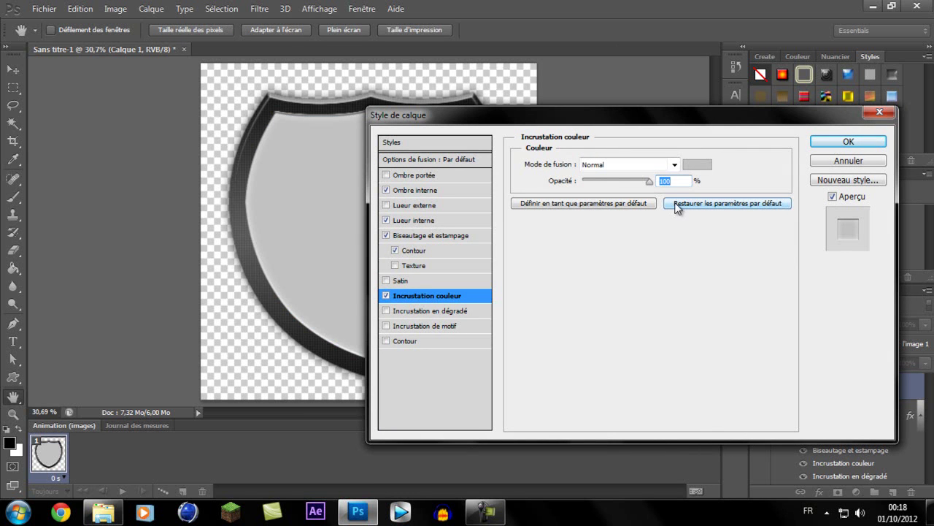
text(50)
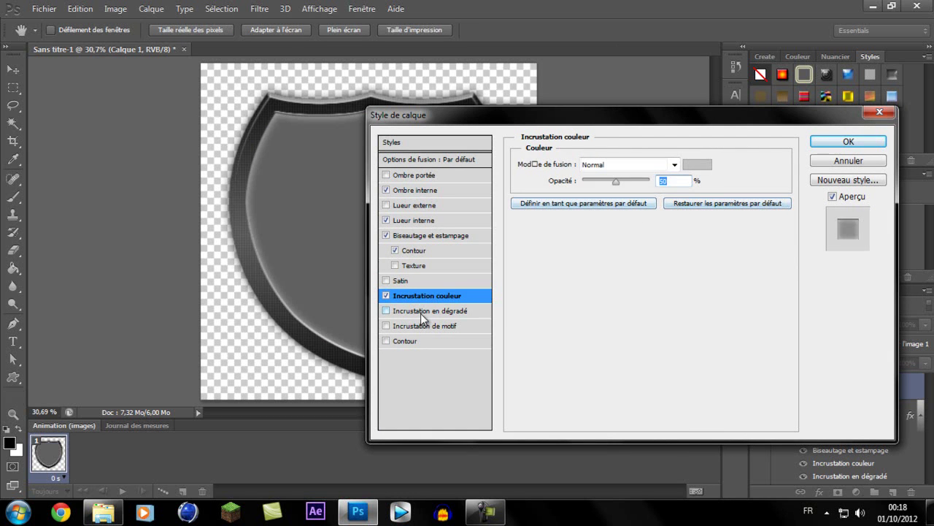
click(421, 311)
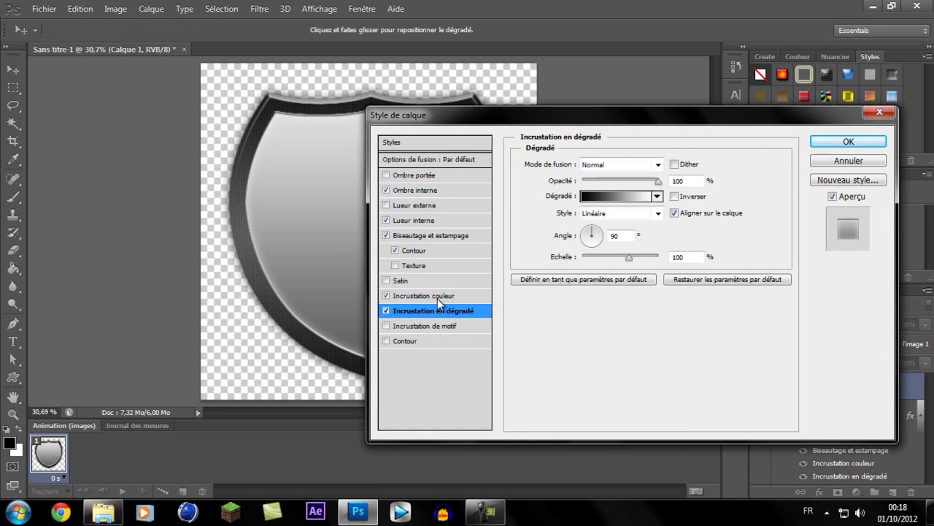
Make the gradient overlay Reflected, reversed, 50% opacity at a 0° angle
click(653, 213)
click(613, 259)
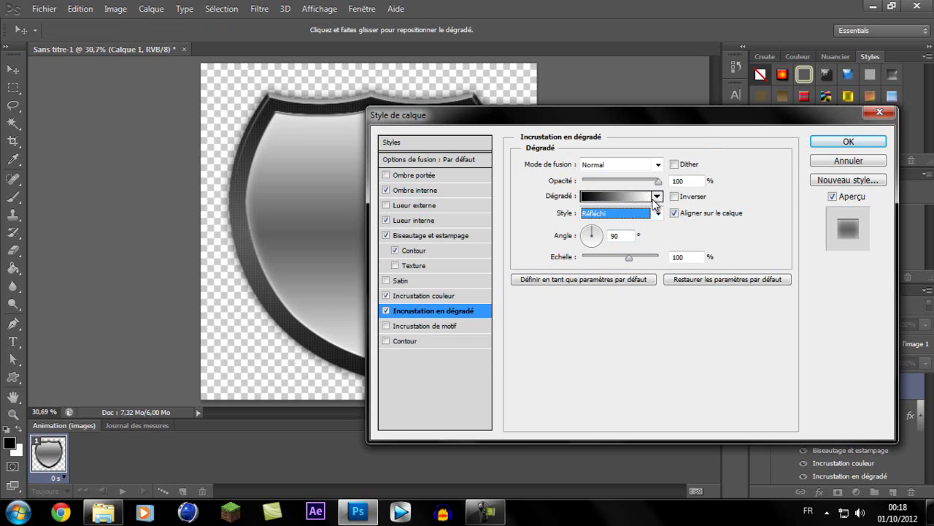
click(682, 182)
text(50)
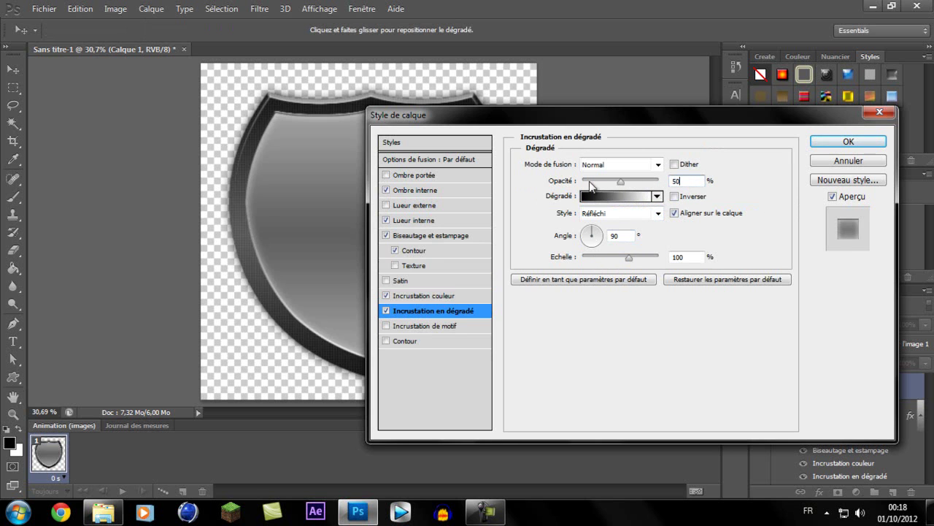
click(673, 195)
double_click(617, 235)
mouse_move(645, 117)
mouse_down()
mouse_move(722, 413)
mouse_move(771, 108)
mouse_move(740, 101)
mouse_up()
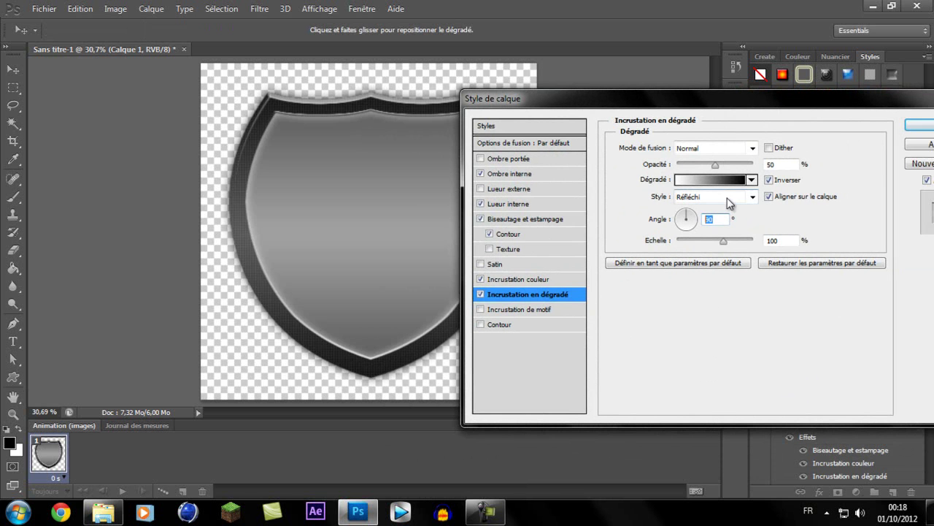
text(0)
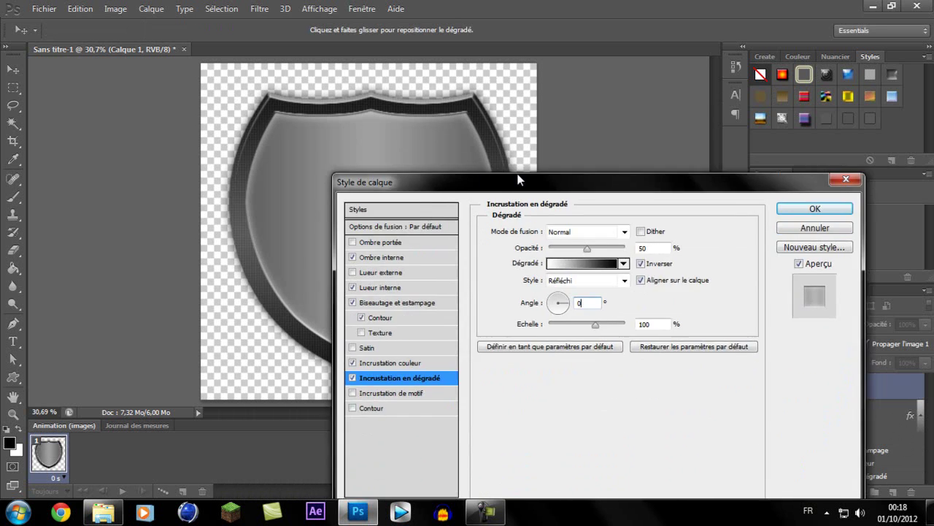
drag(644, 102, 588, 111)
Add a woven Pattern Overlay at 1% scale and 50% opacity, then apply the style
click(425, 318)
click(447, 319)
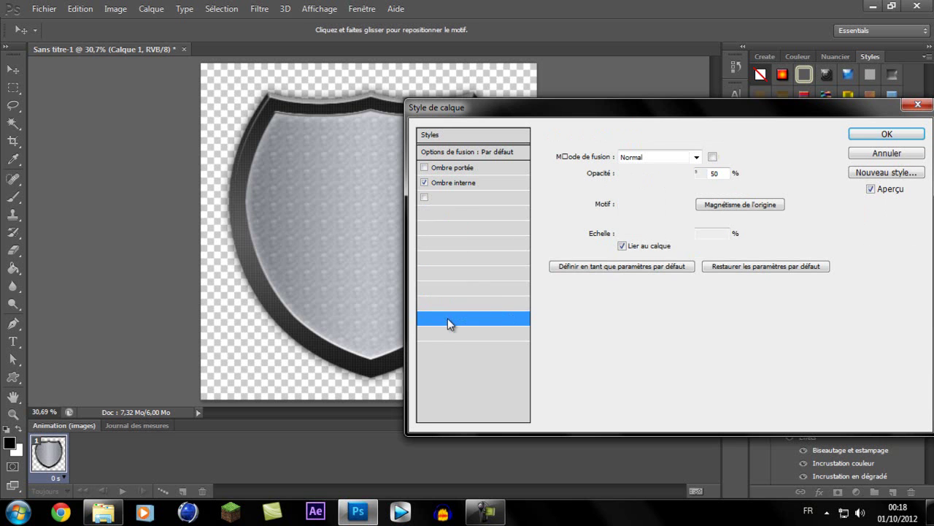
click(665, 205)
click(619, 246)
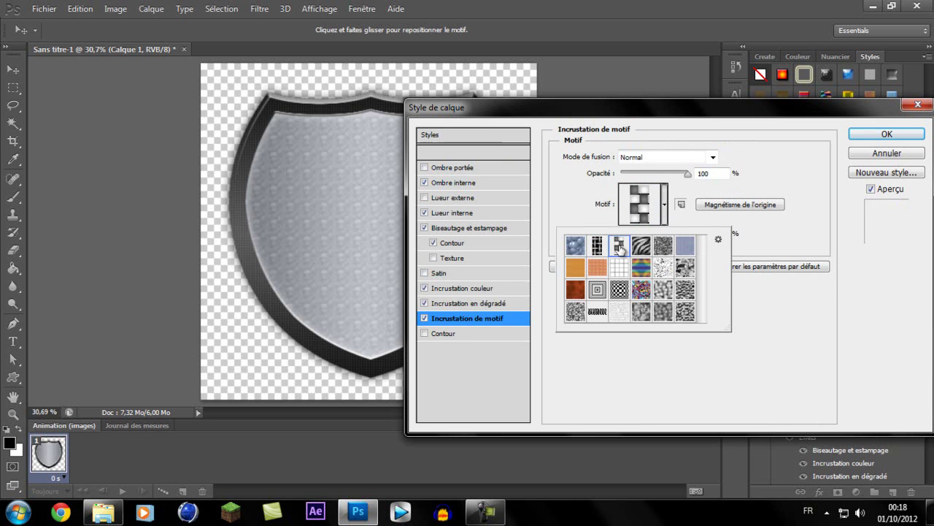
click(788, 245)
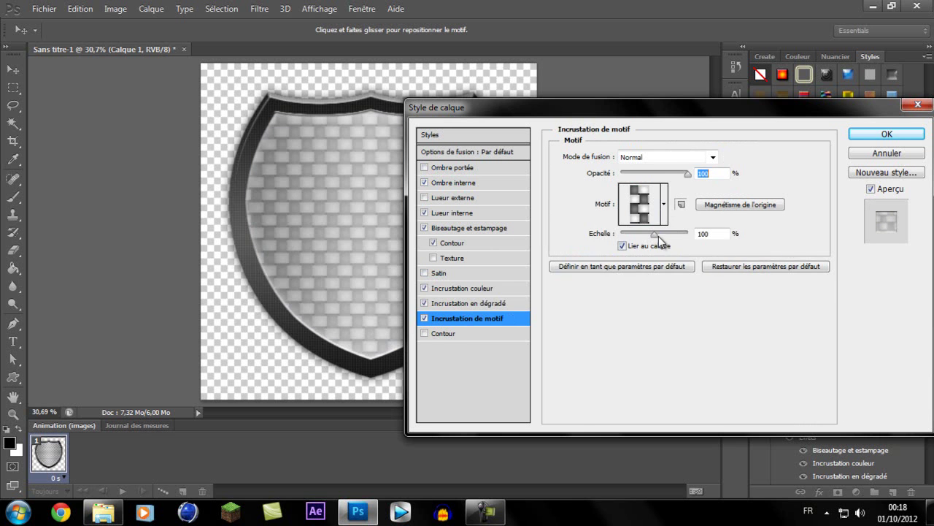
drag(659, 234, 558, 232)
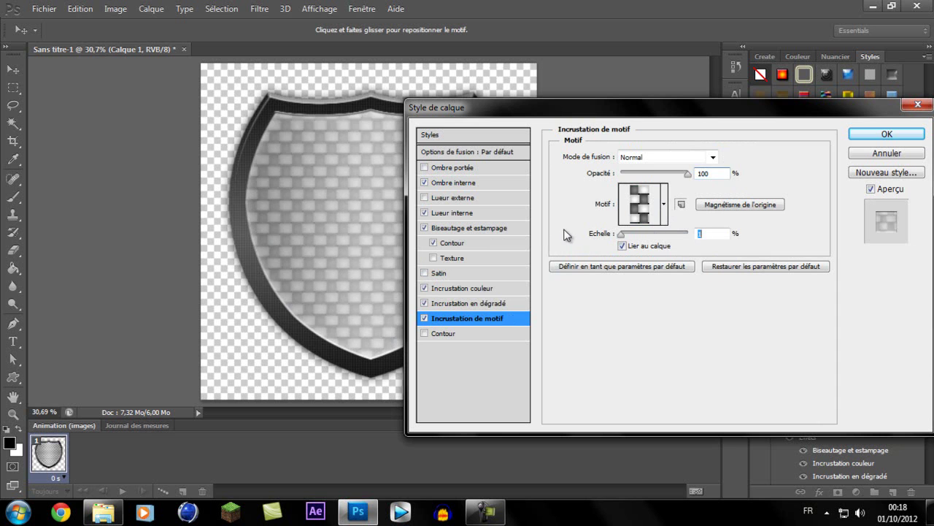
click(679, 174)
text(25)
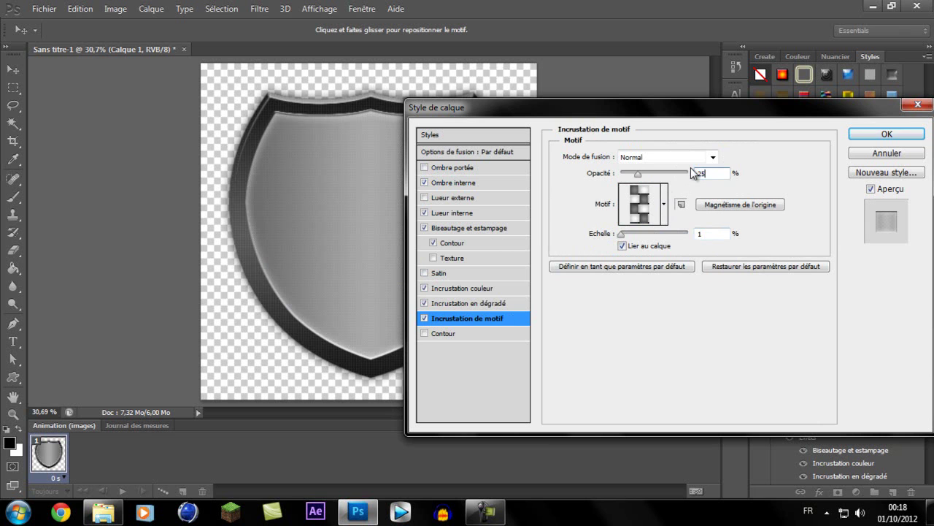
key(BackSpace)
key(BackSpace)
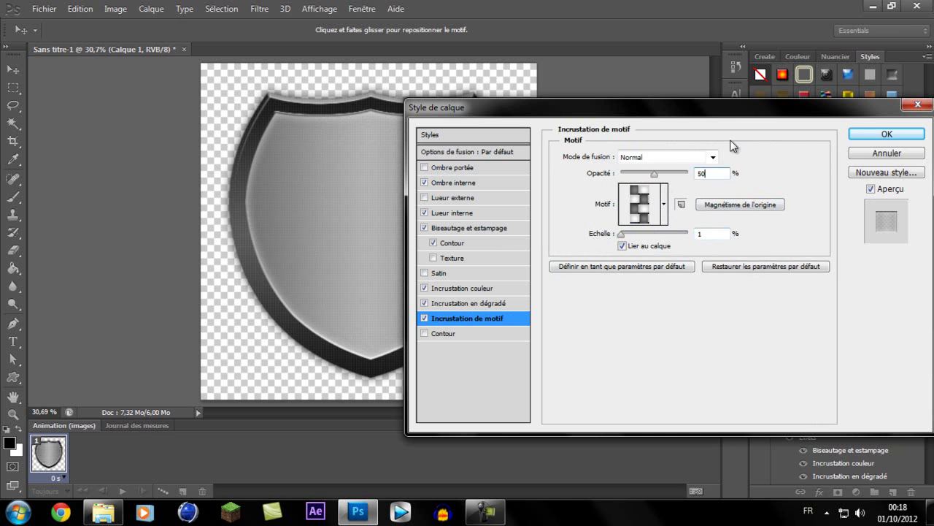
mouse_move(686, 112)
mouse_down()
mouse_move(666, 137)
mouse_move(686, 89)
mouse_up()
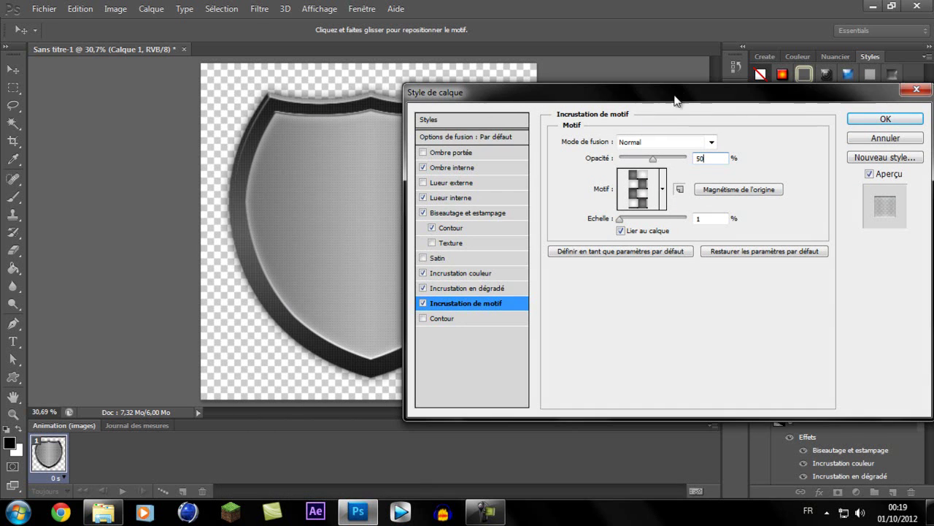
click(472, 212)
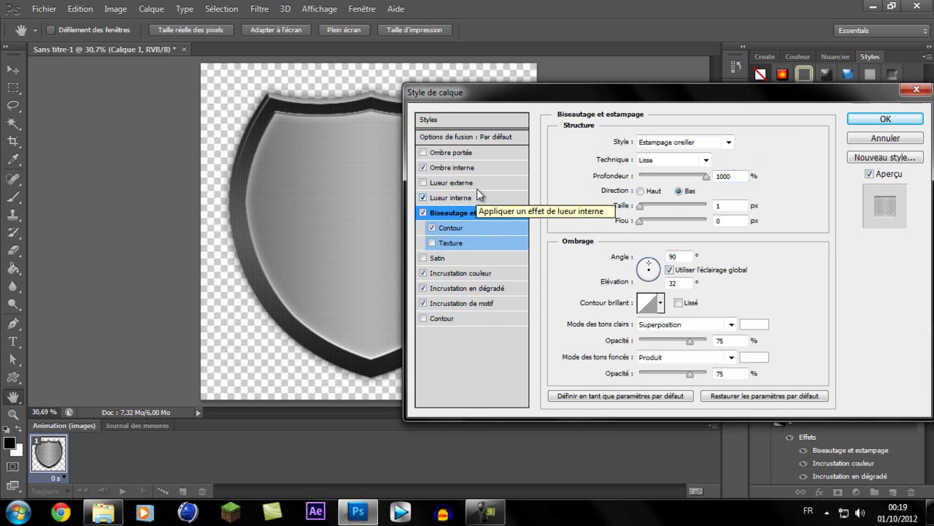
click(886, 120)
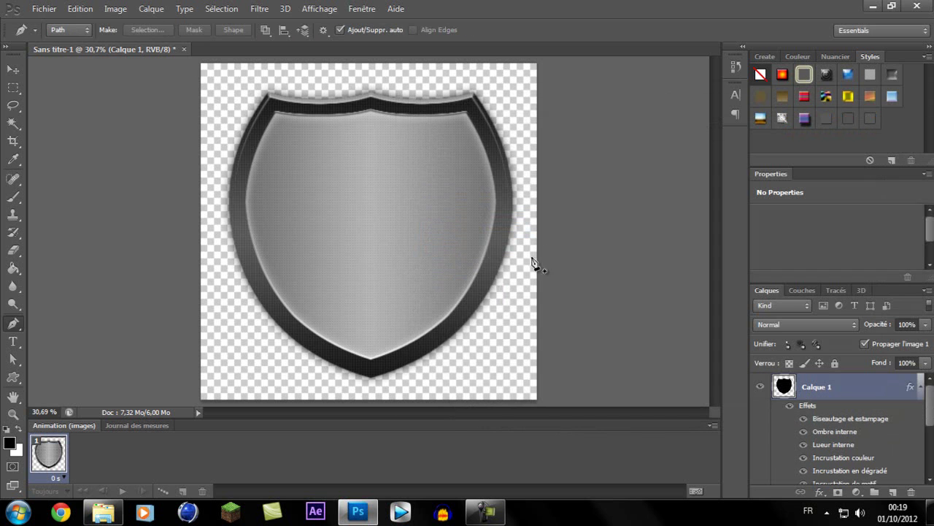
Inspect the shield at actual pixel size, then zoom back out
click(14, 413)
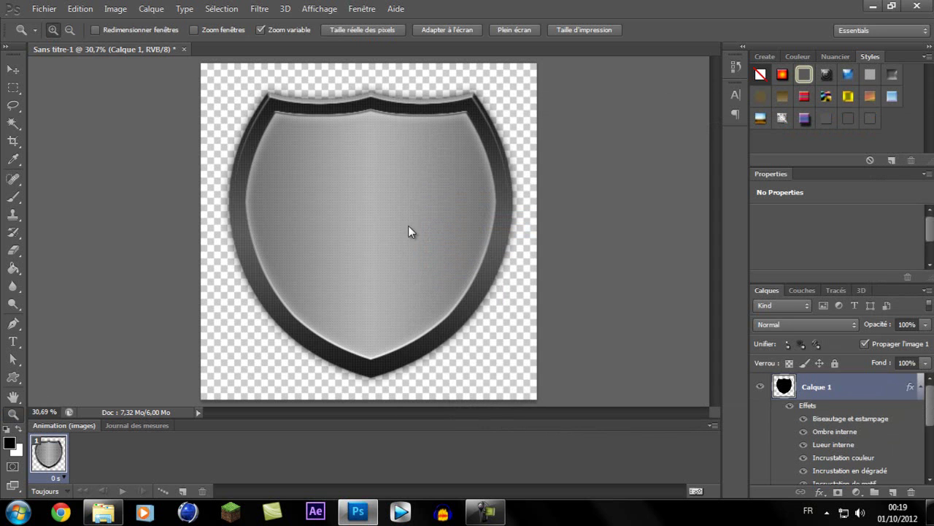
right_click(409, 254)
click(449, 251)
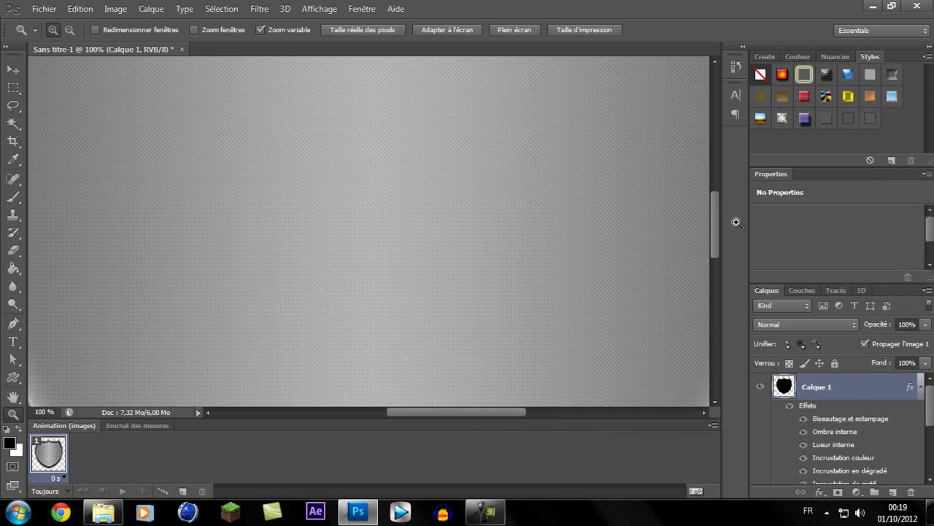
right_click(524, 250)
click(568, 274)
mouse_move(716, 212)
mouse_down()
mouse_move(711, 115)
mouse_move(716, 208)
mouse_up()
right_click(414, 238)
click(423, 249)
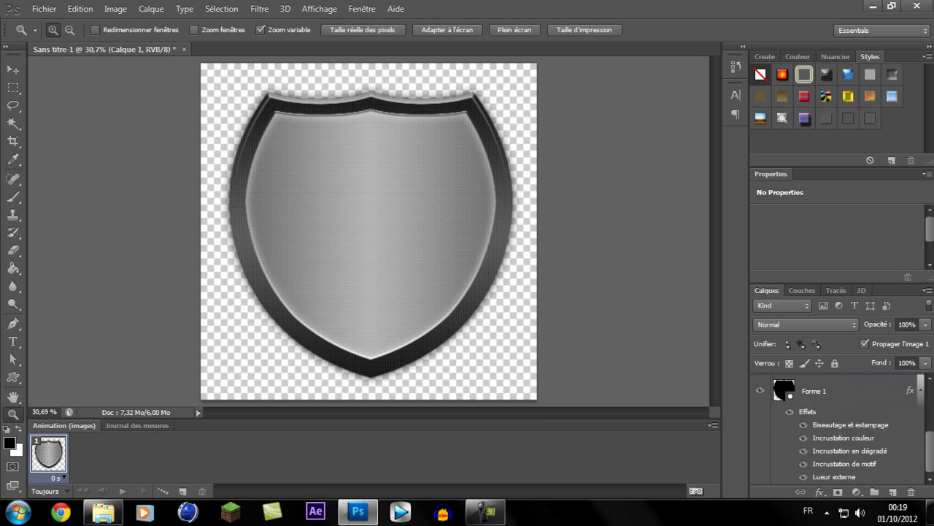
Merge visible layers into Calque 1 and add an empty Calque 2 above
right_click(838, 376)
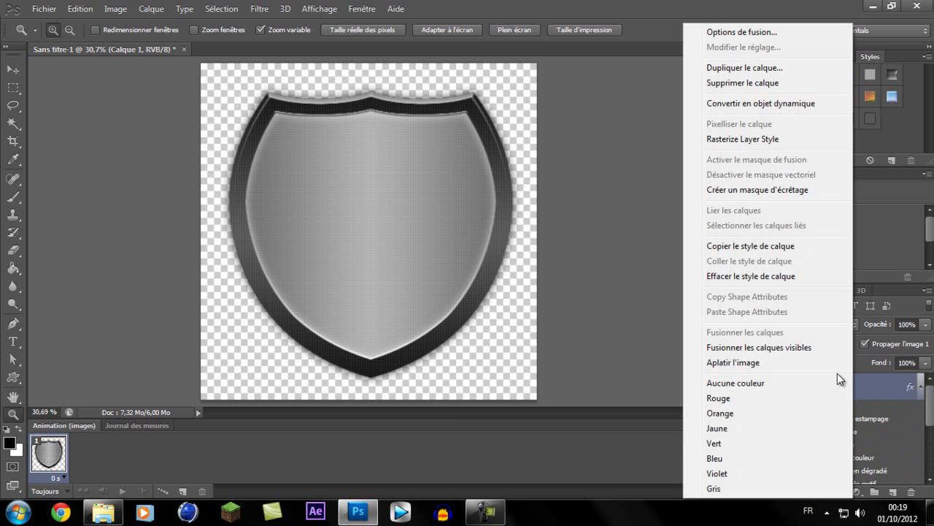
click(789, 349)
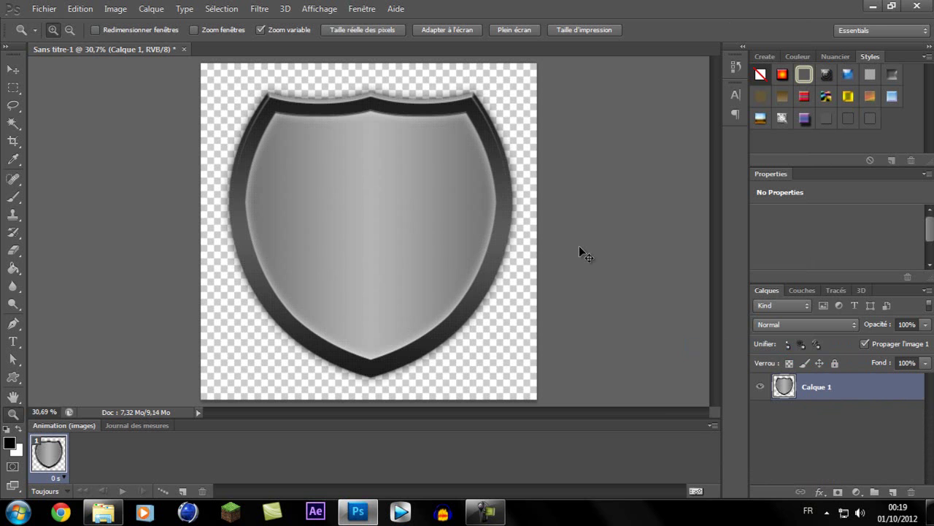
key(ctrl+shift+n)
key(Return)
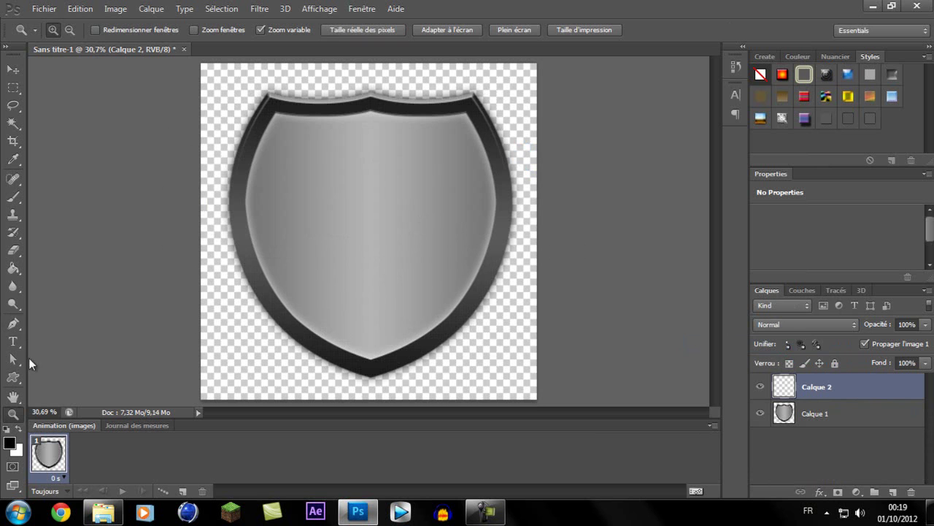
Load the Web shape set into the Custom Shape tool and pick the globe
click(14, 378)
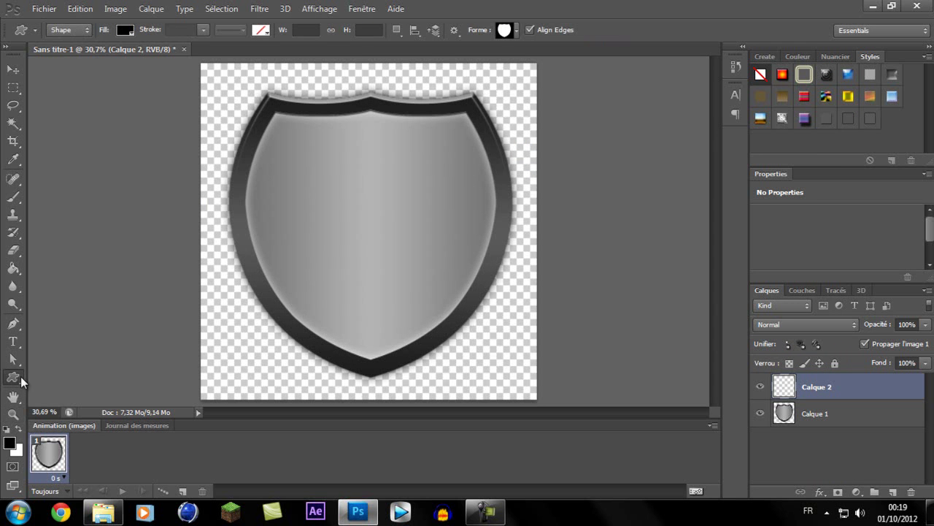
right_click(17, 378)
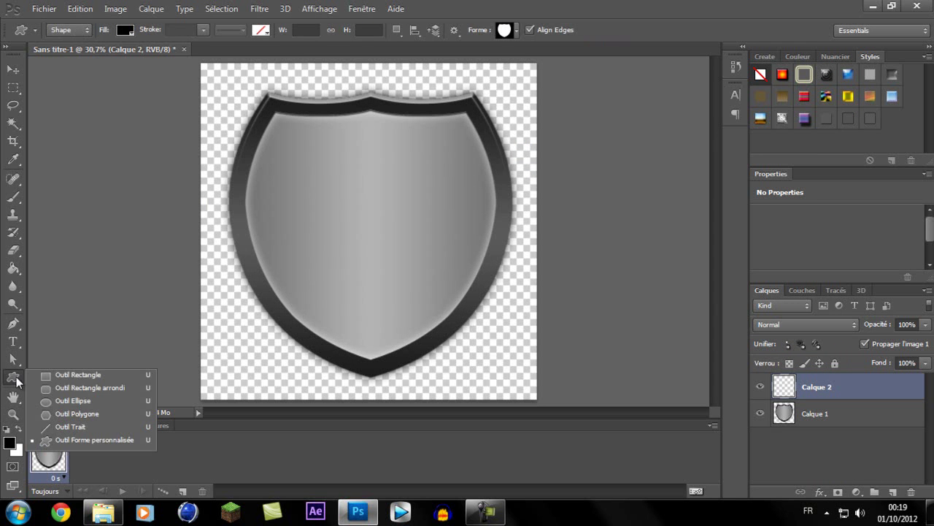
click(81, 439)
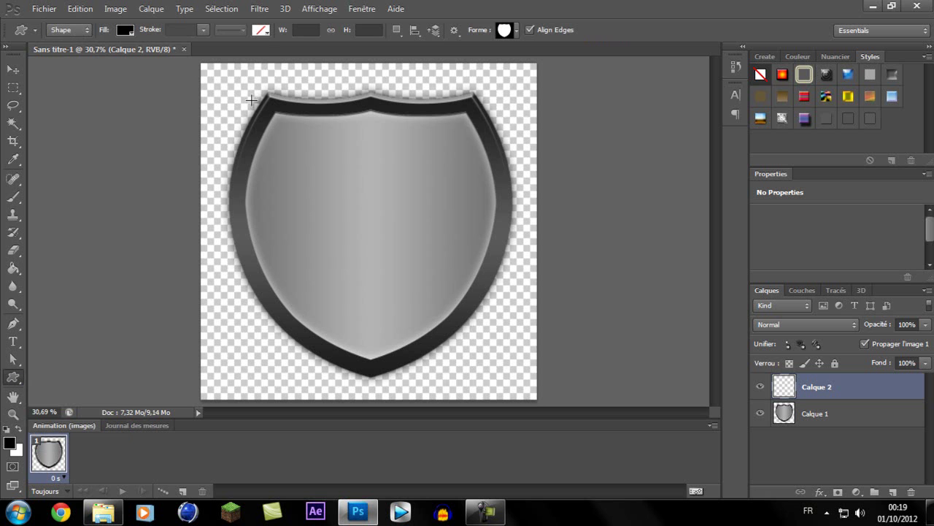
click(515, 29)
click(582, 54)
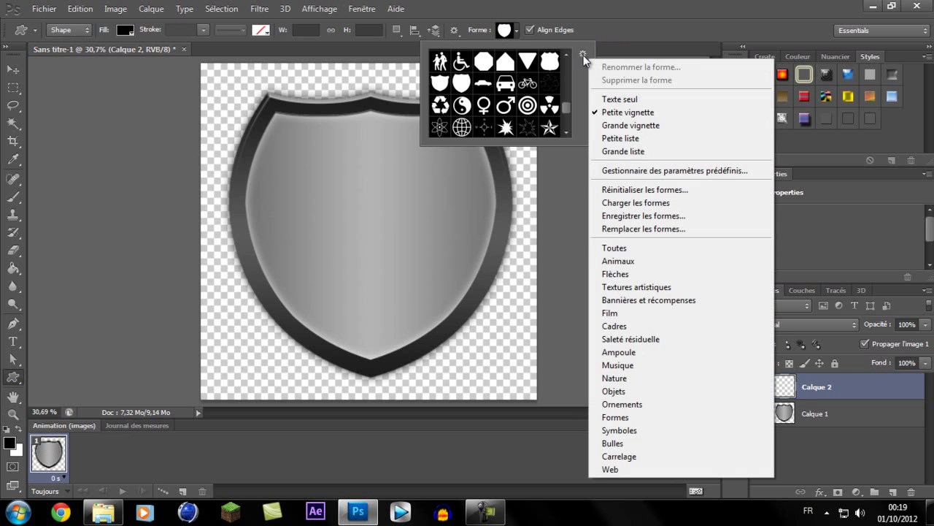
click(625, 470)
click(399, 202)
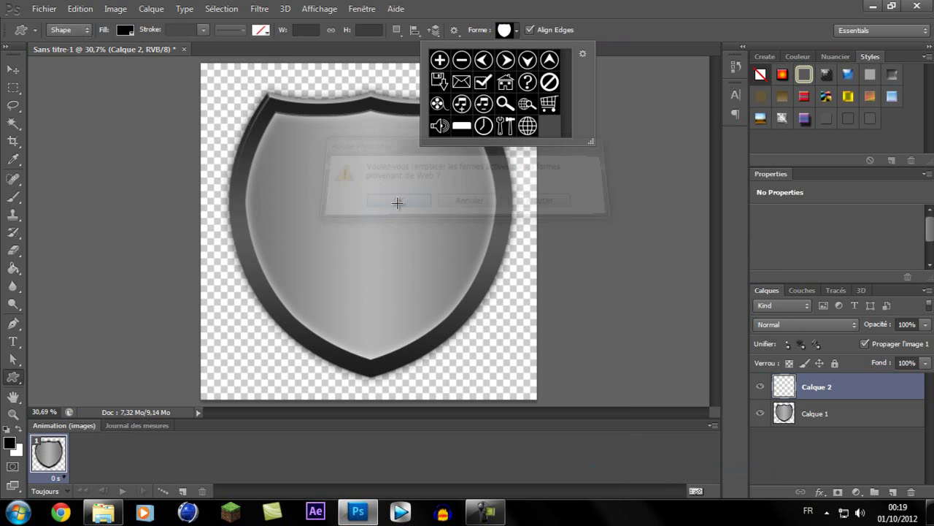
click(527, 125)
click(531, 125)
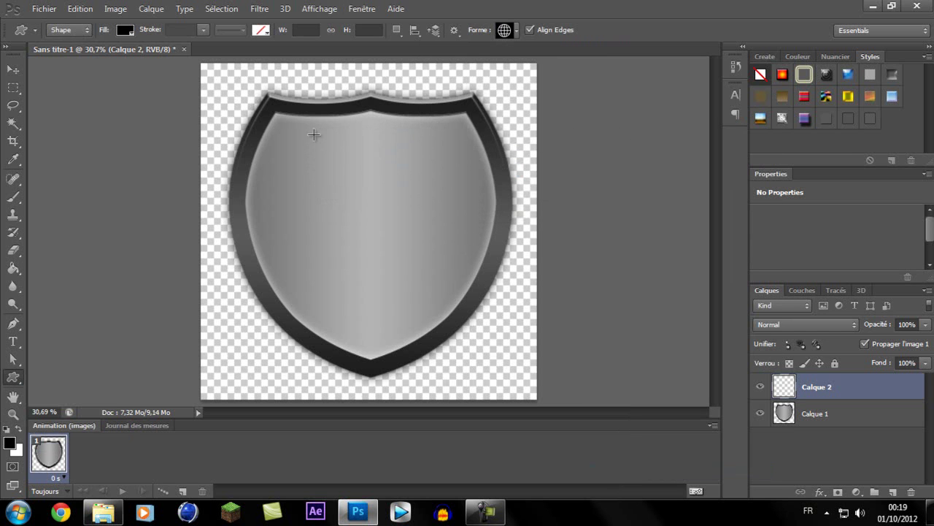
Draw the globe across the shield and centre it with free transform
mouse_move(275, 117)
mouse_down()
mouse_move(515, 315)
mouse_move(553, 319)
mouse_up()
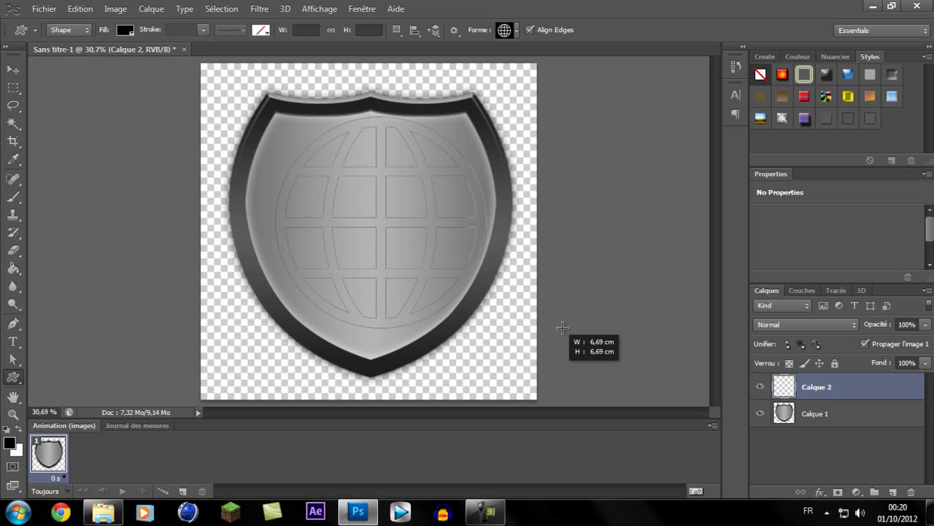
drag(554, 319, 559, 324)
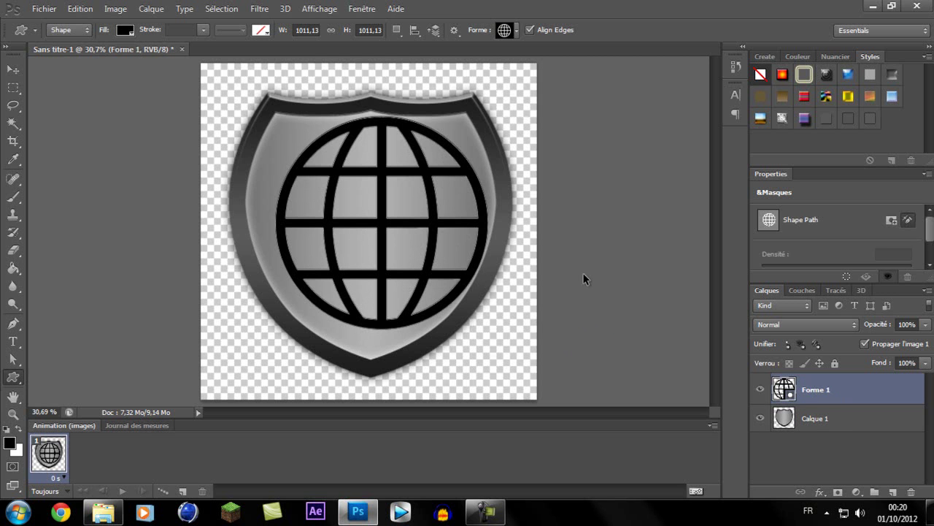
key(ctrl+t)
mouse_move(353, 182)
mouse_down()
mouse_move(371, 209)
mouse_move(371, 194)
mouse_up()
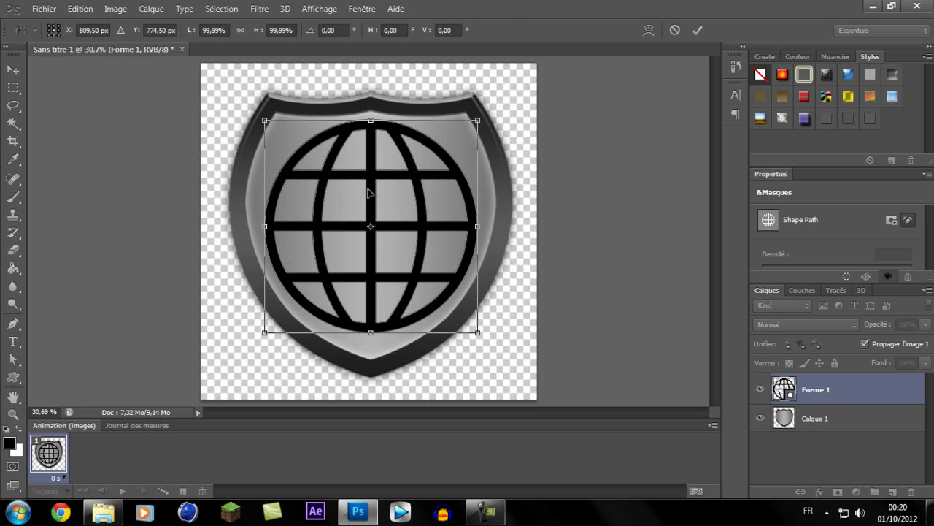
key(Return)
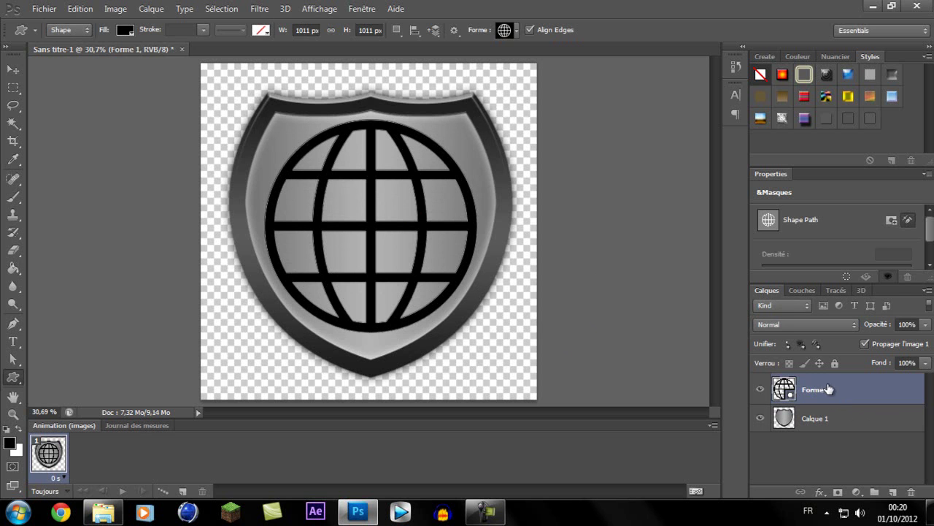
Rasterize the Forme 1 globe layer and lower its opacity to 15%
right_click(847, 390)
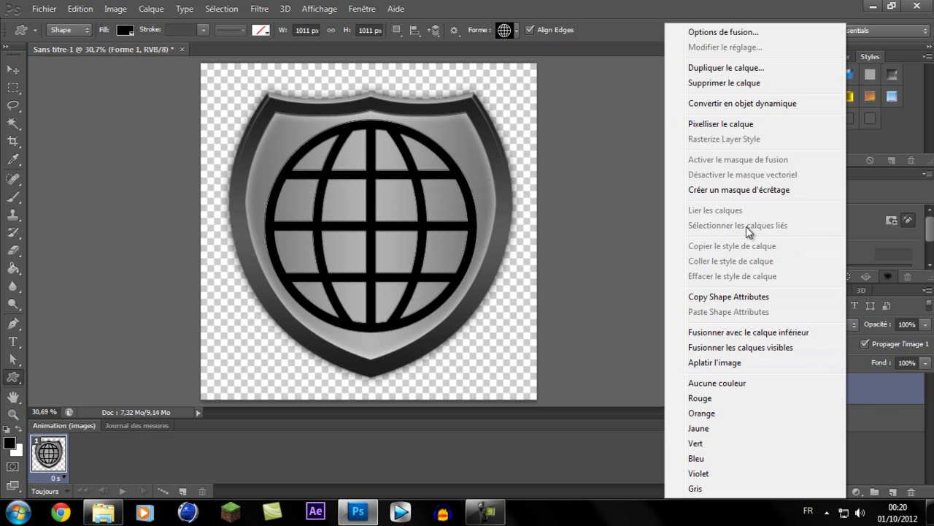
click(727, 123)
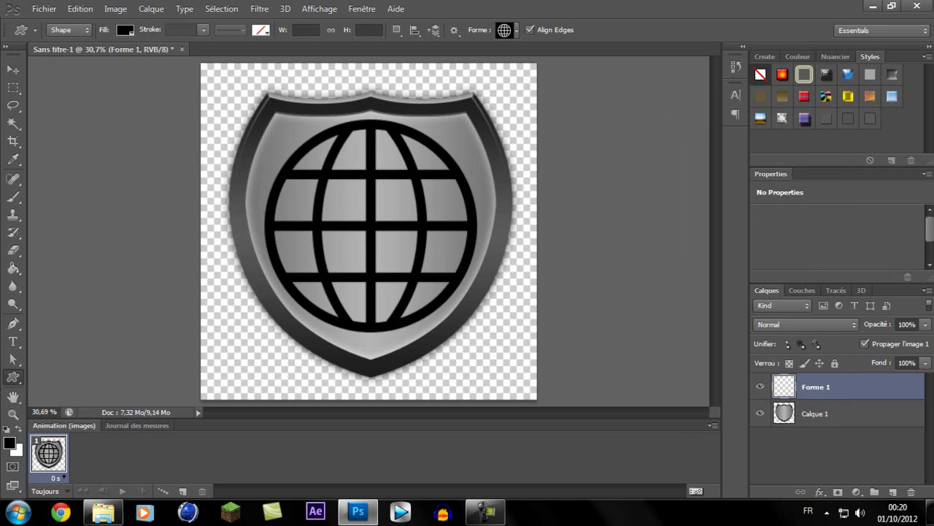
click(909, 324)
text(50)
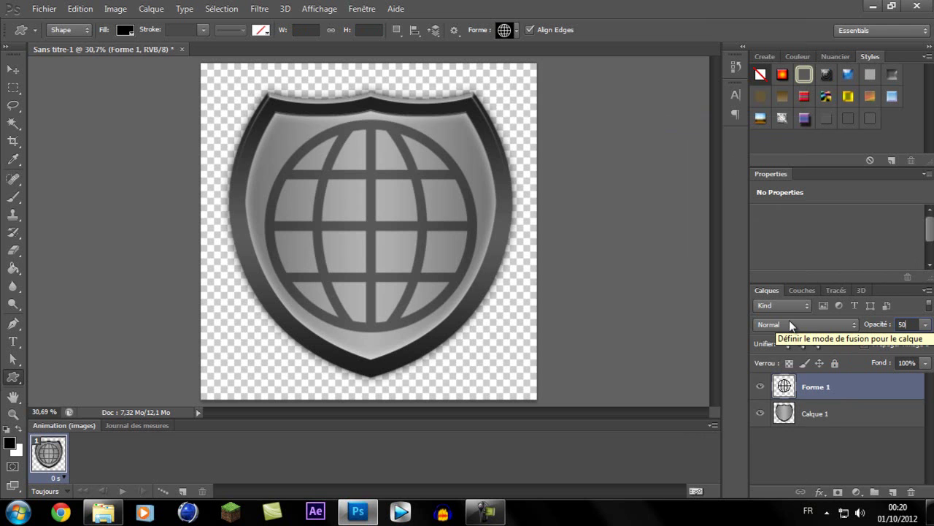
key(BackSpace)
key(BackSpace)
text(2)
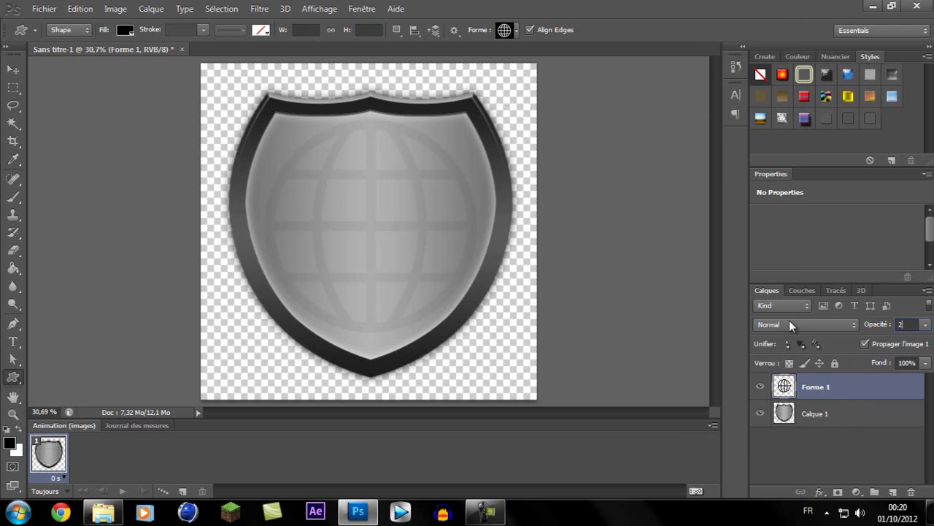
text(5)
key(BackSpace)
key(BackSpace)
text(15)
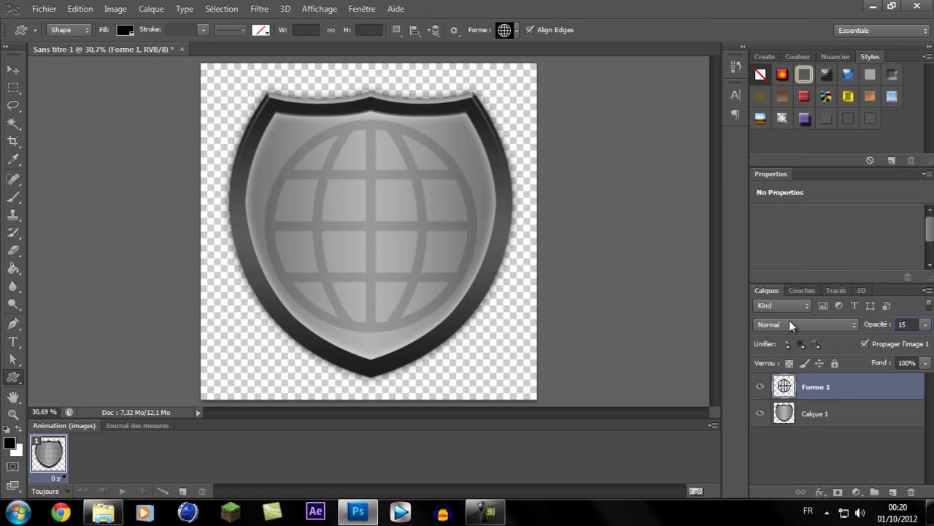
Merge the faded globe into the shield layer Calque 1 with Merge Visible
click(828, 413)
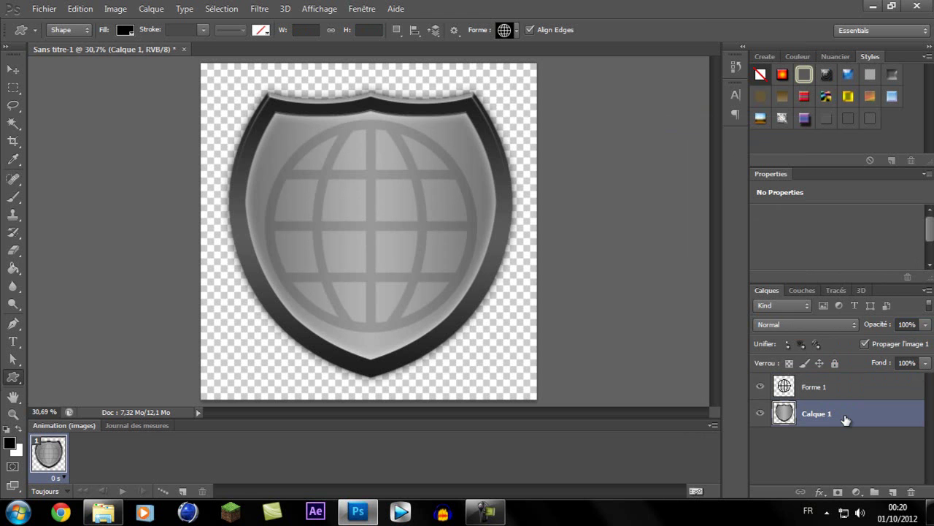
double_click(845, 417)
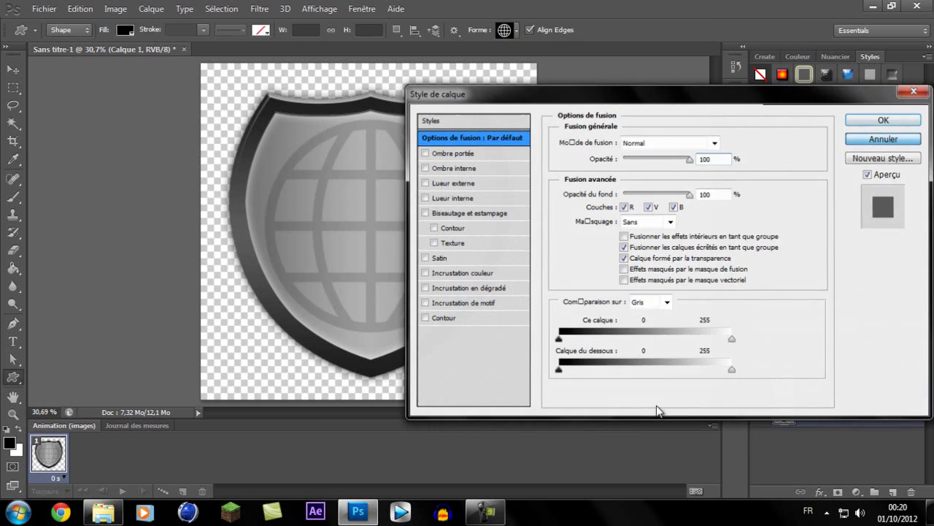
key(Escape)
click(849, 388)
right_click(842, 411)
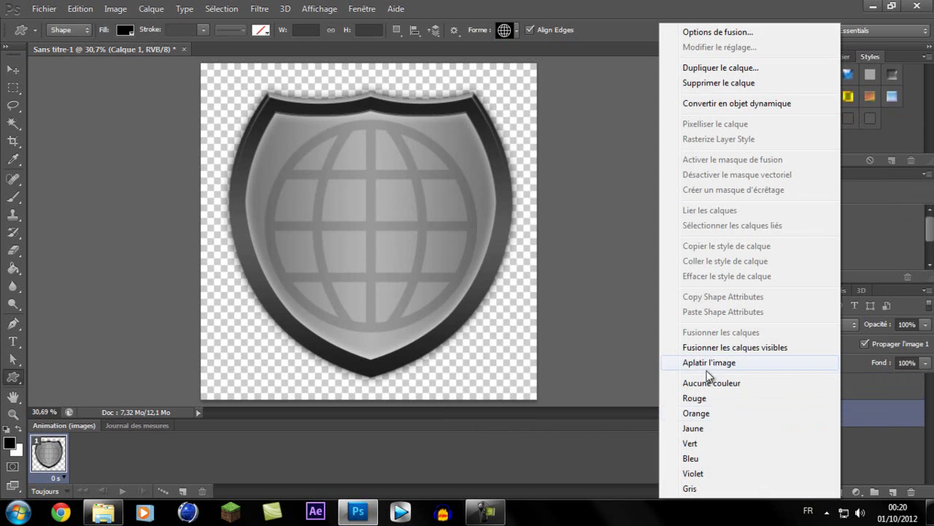
click(705, 347)
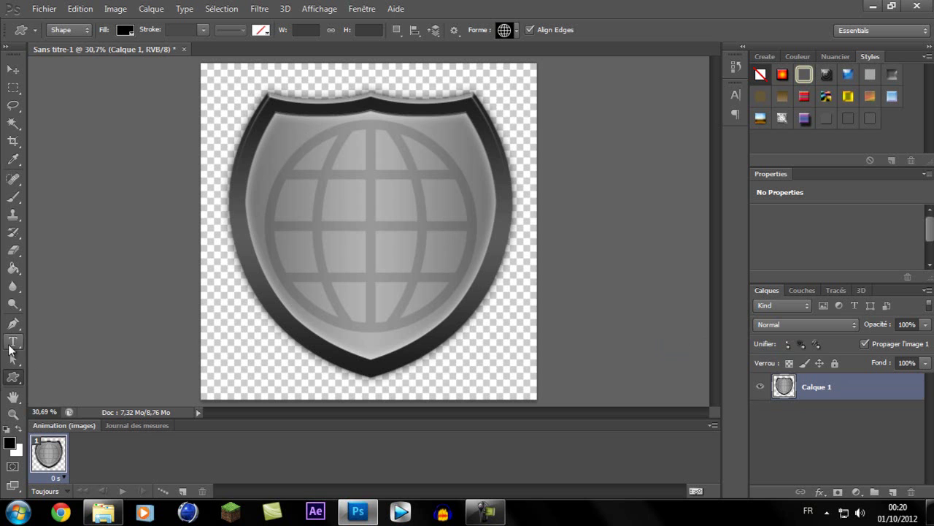
Type the text 'Tuto8' on the shield
click(10, 343)
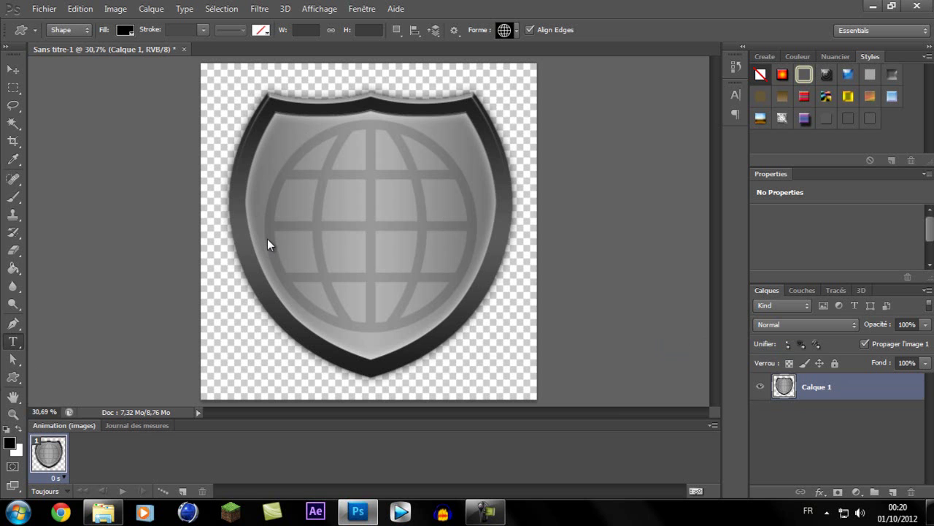
click(329, 213)
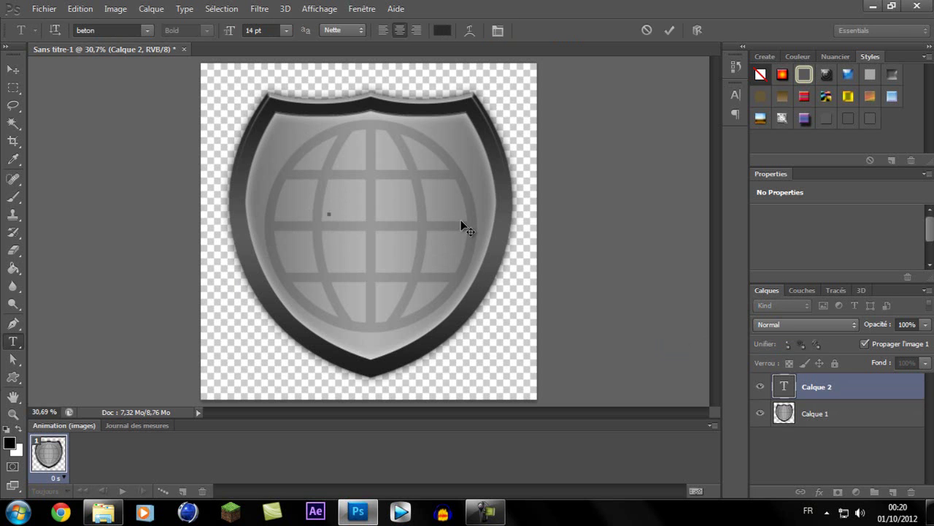
text(Tutot)
key(BackSpace)
text(8)
key(ctrl+Return)
Enlarge the Tuto8 text across the shield and centre it
click(831, 413)
click(853, 389)
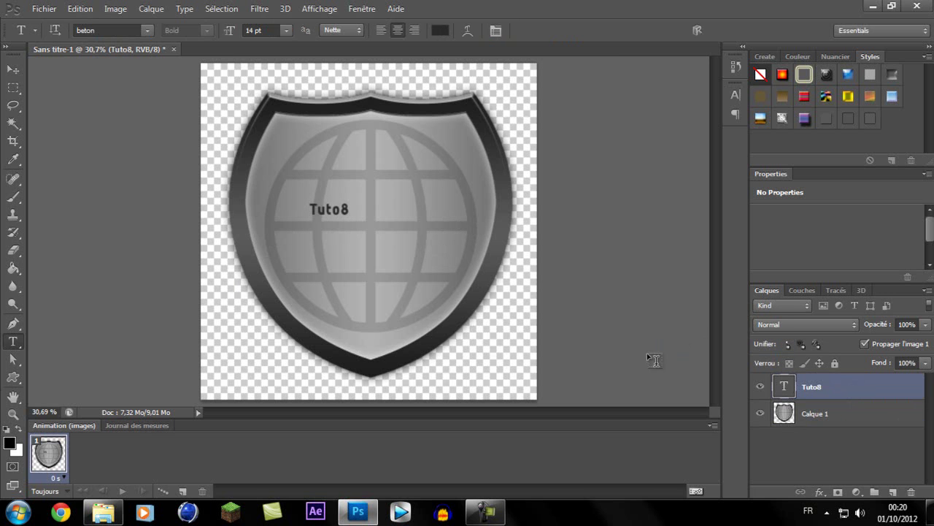
key(ctrl+t)
mouse_move(336, 210)
mouse_down()
mouse_move(287, 162)
mouse_move(370, 235)
mouse_move(388, 267)
mouse_move(484, 291)
mouse_up()
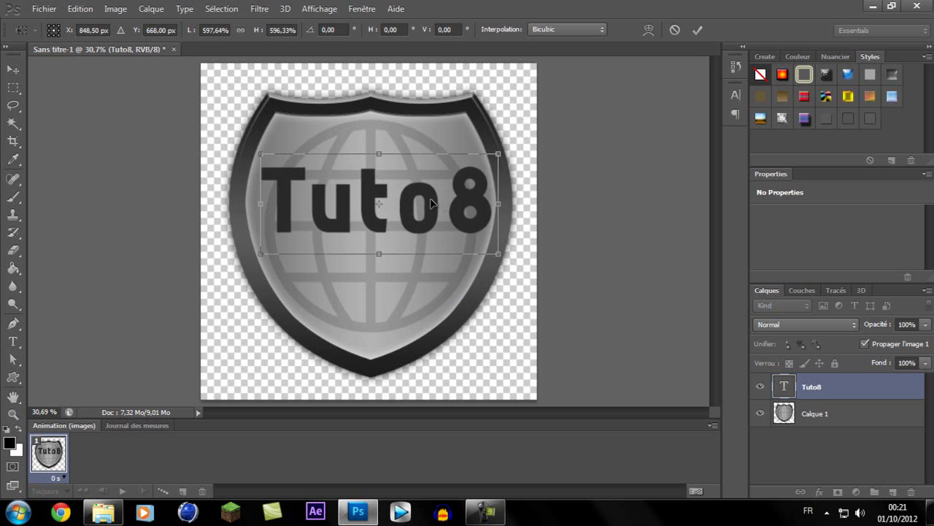
drag(430, 202, 421, 217)
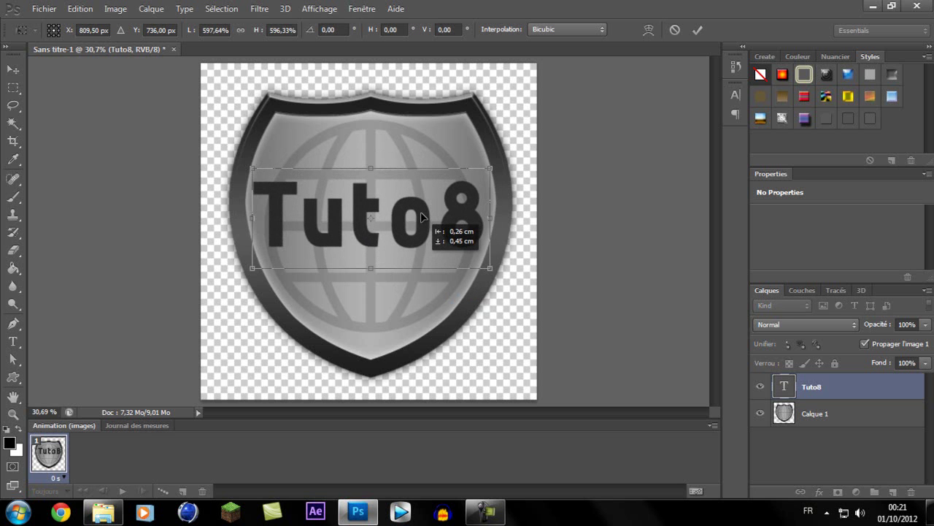
key(Return)
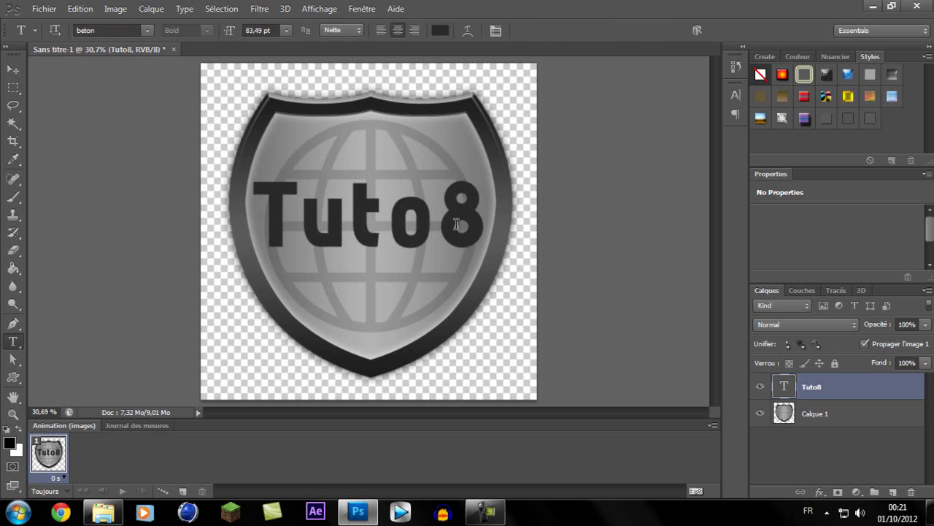
Change the text colour to hex 232323
click(440, 30)
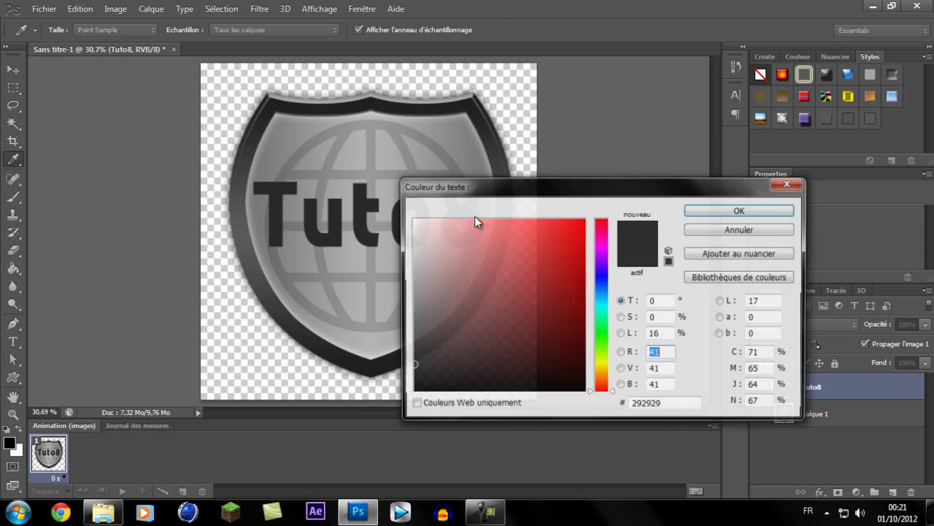
click(679, 404)
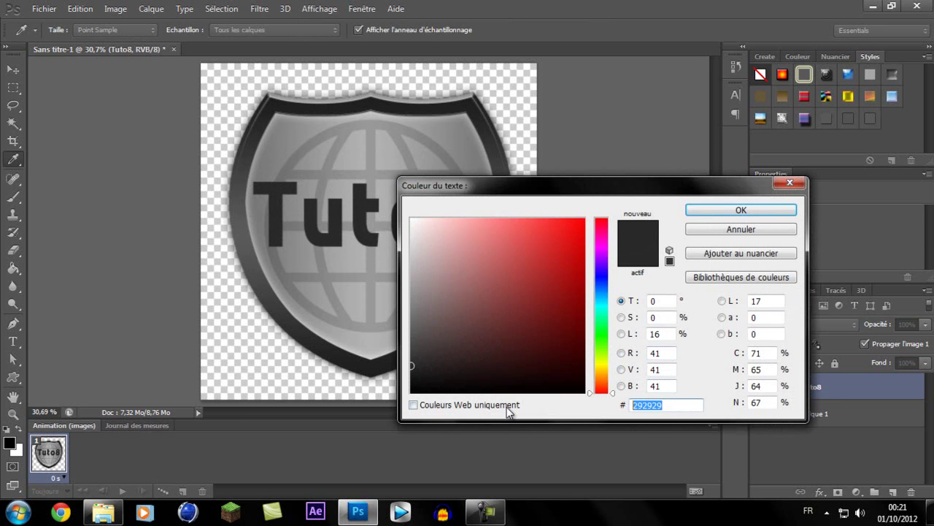
text(232323)
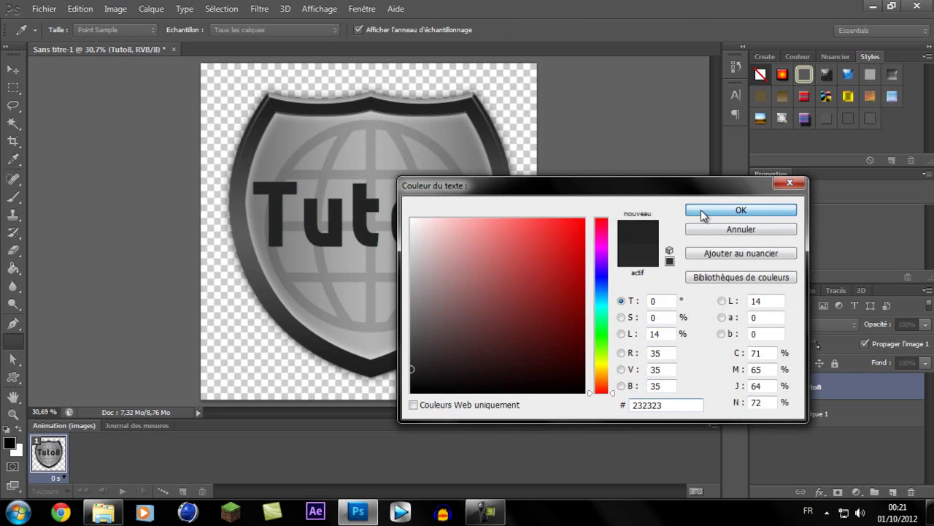
click(706, 211)
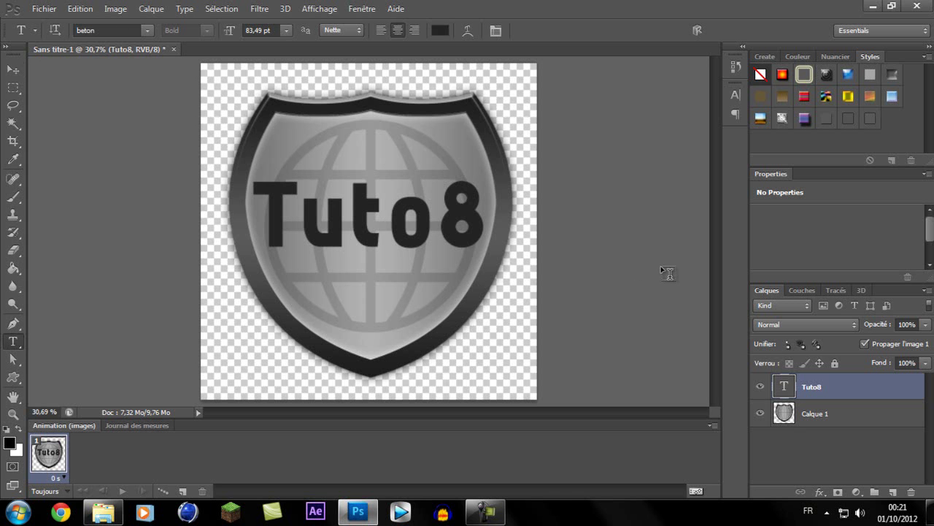
Give the Tuto8 layer an Inner Bevel with depth 1000% and size 5
double_click(869, 387)
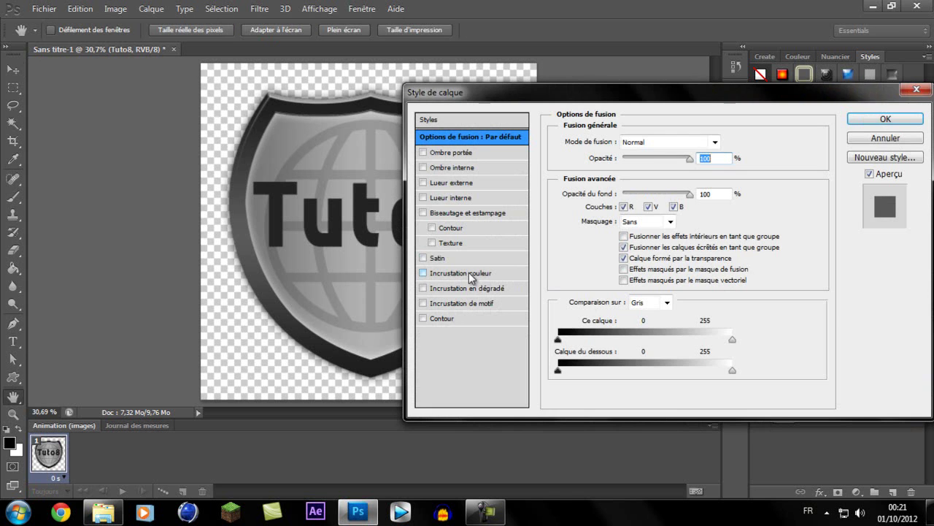
click(446, 214)
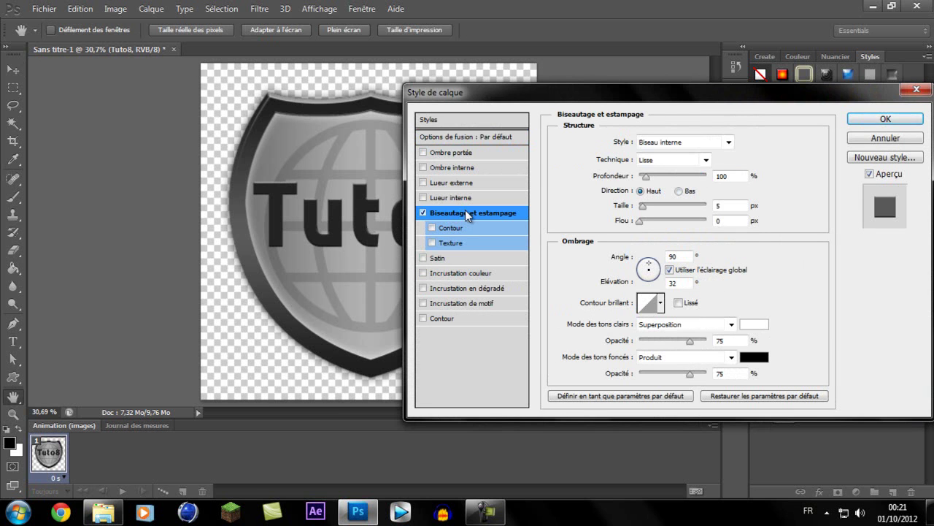
click(698, 142)
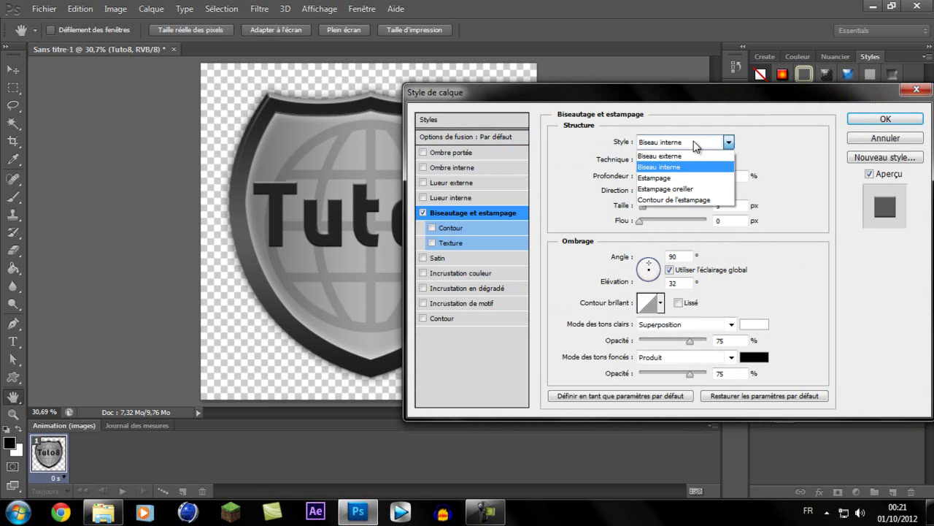
click(681, 167)
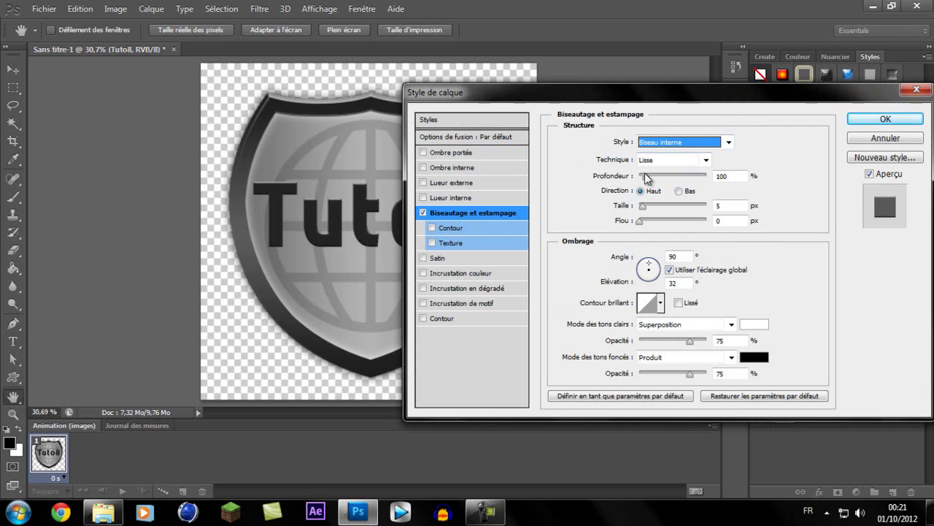
drag(646, 177, 770, 186)
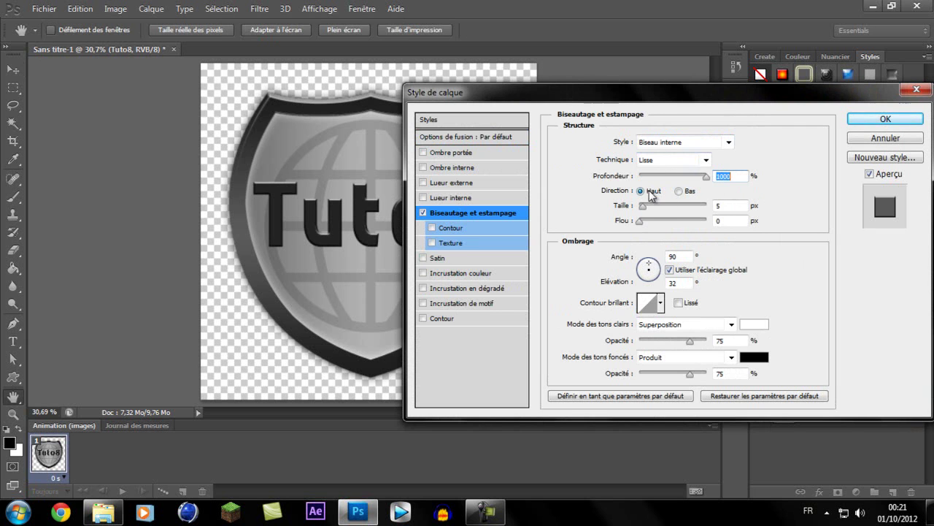
key(Tab)
text(25)
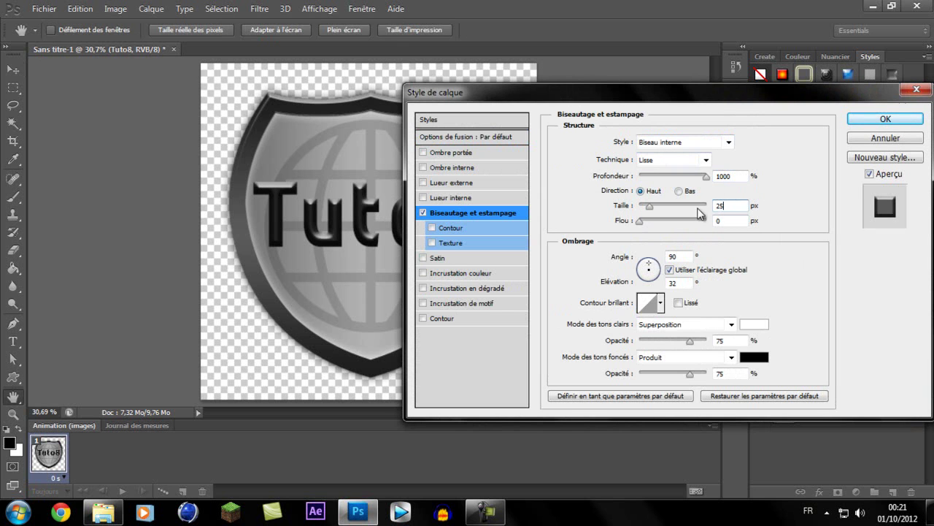
double_click(721, 206)
text(5)
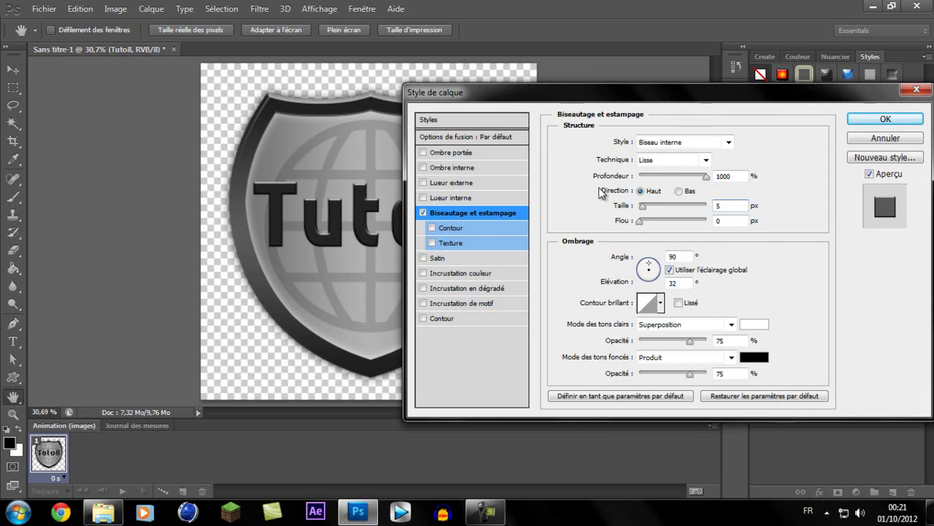
Set the bevel's shadow tone colour to white
click(754, 357)
click(412, 219)
click(744, 209)
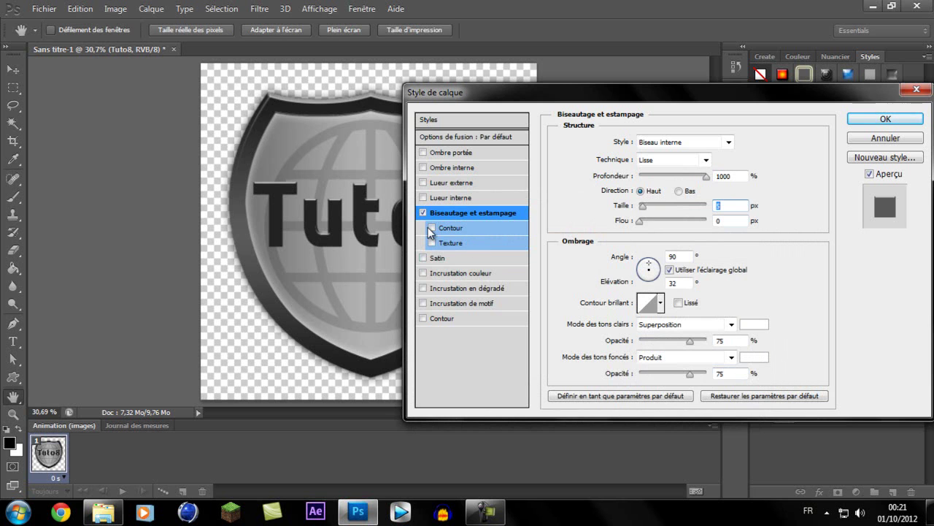
key(shift+Tab)
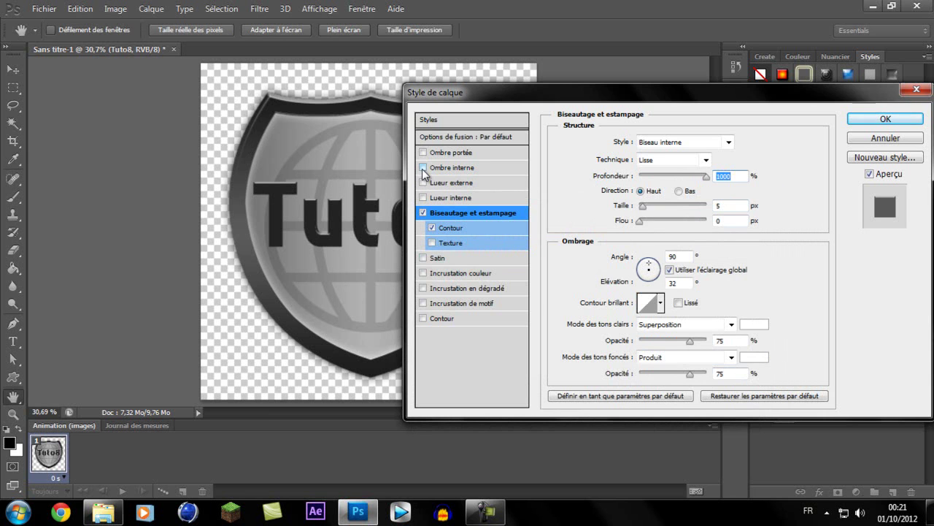
Try a drop shadow at 40% opacity and 15 px size, then switch it off
click(423, 153)
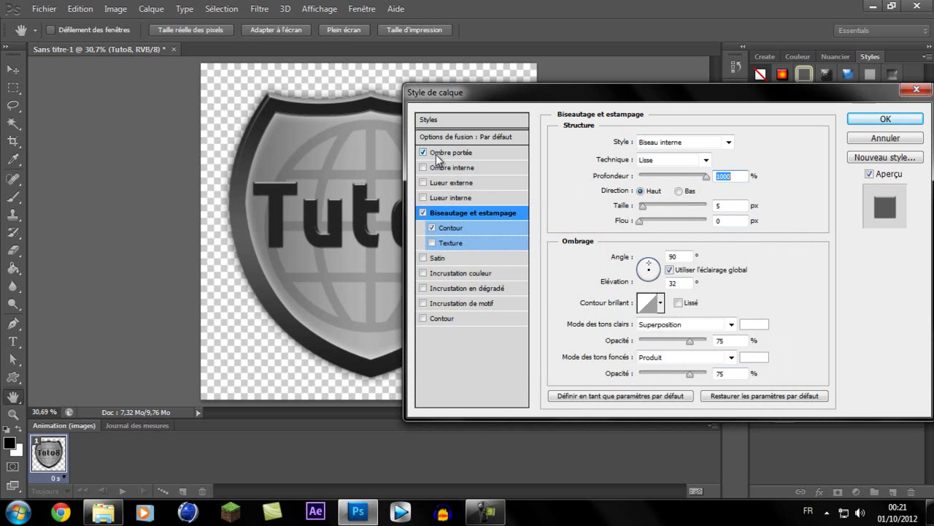
click(447, 155)
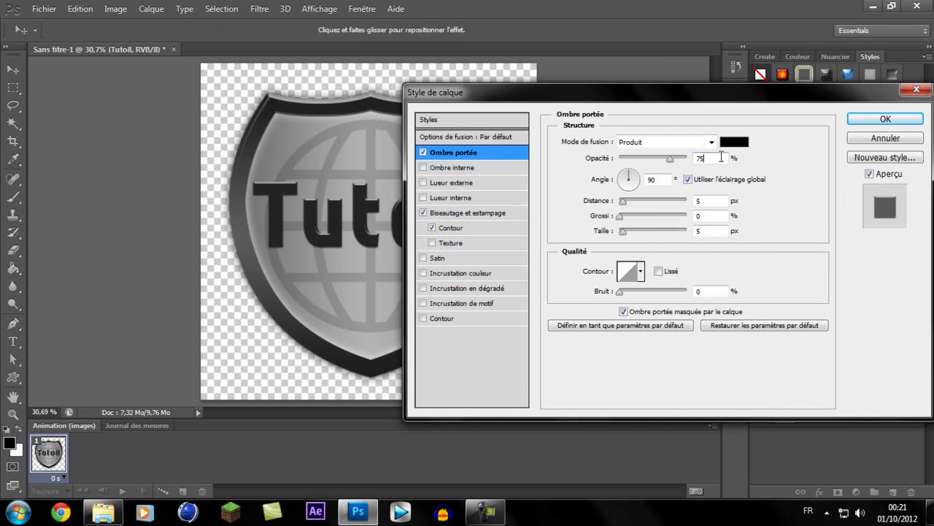
text(40)
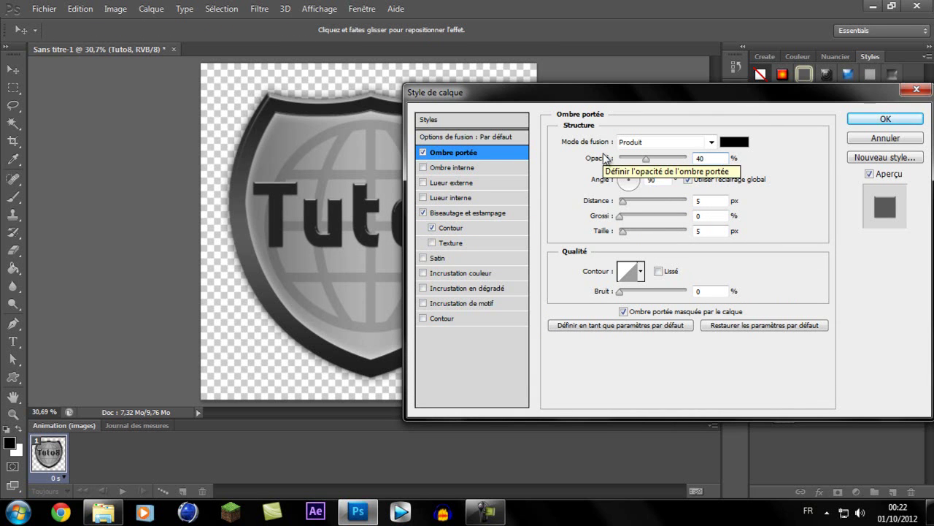
double_click(714, 232)
text(15)
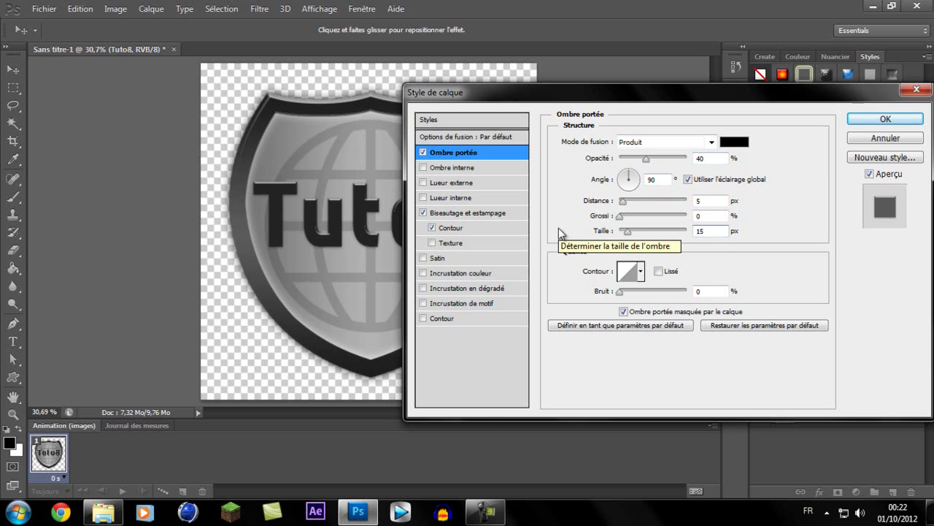
click(422, 152)
Give Tuto8 a black Outer Glow at 40% opacity and 50 px size
click(423, 182)
click(440, 184)
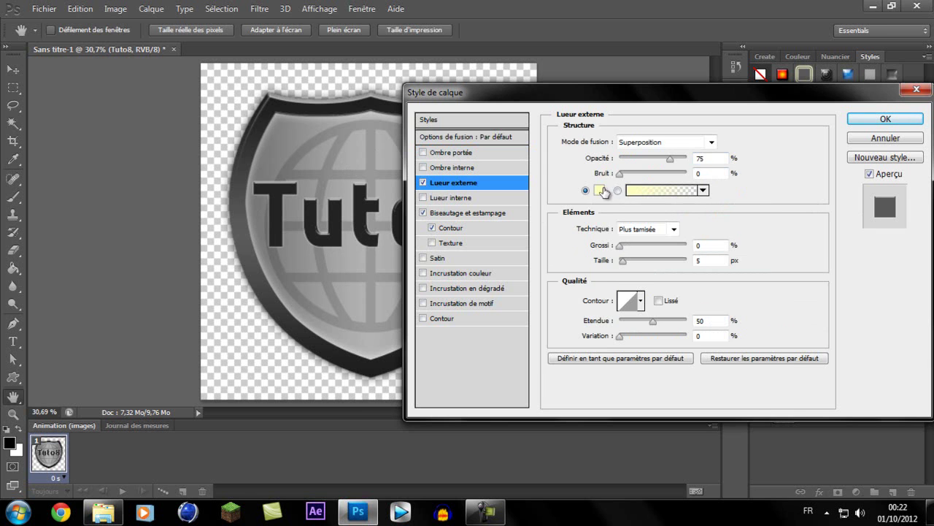
click(626, 191)
click(492, 390)
click(740, 210)
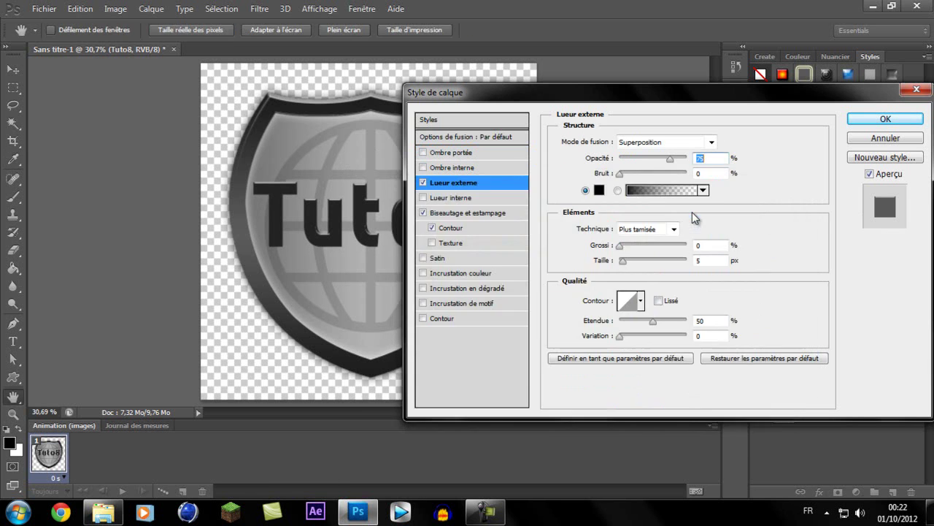
click(699, 259)
text(15)
text(25)
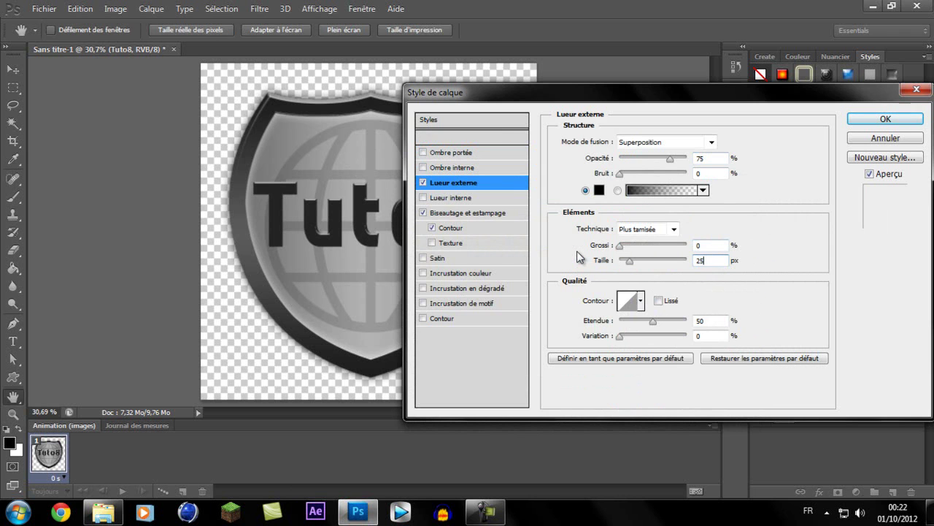
double_click(717, 157)
text(40)
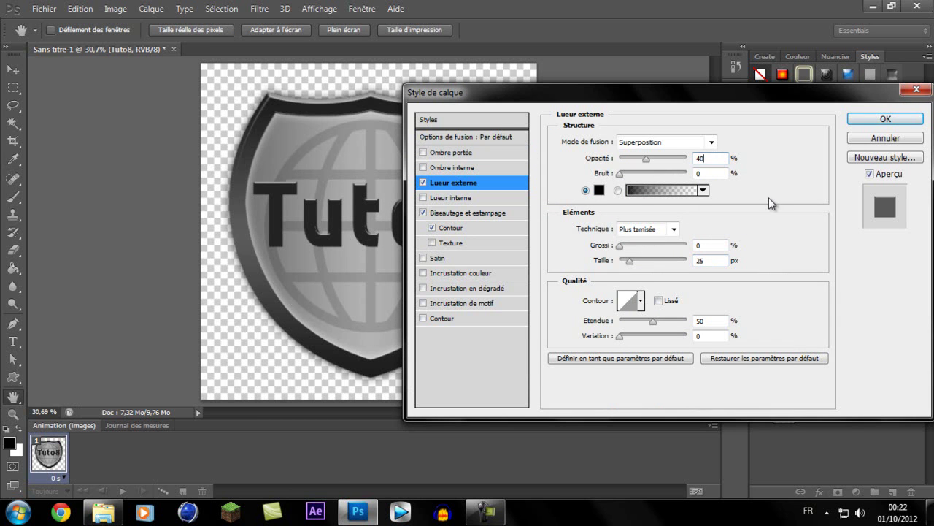
double_click(712, 260)
text(50)
mouse_move(593, 103)
mouse_down()
mouse_move(515, 360)
mouse_move(464, 354)
mouse_move(452, 136)
mouse_move(559, 66)
mouse_up()
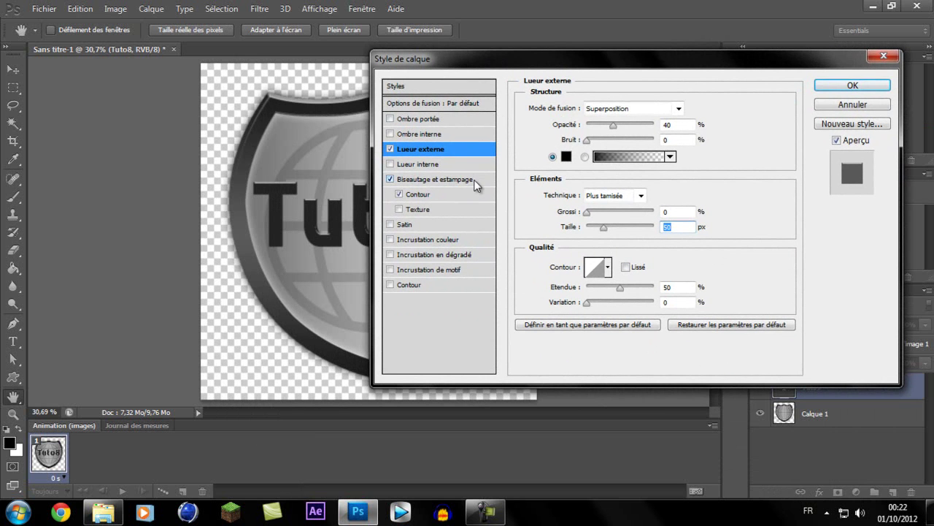
Add a gradient overlay to Tuto8 at 50% opacity
click(392, 255)
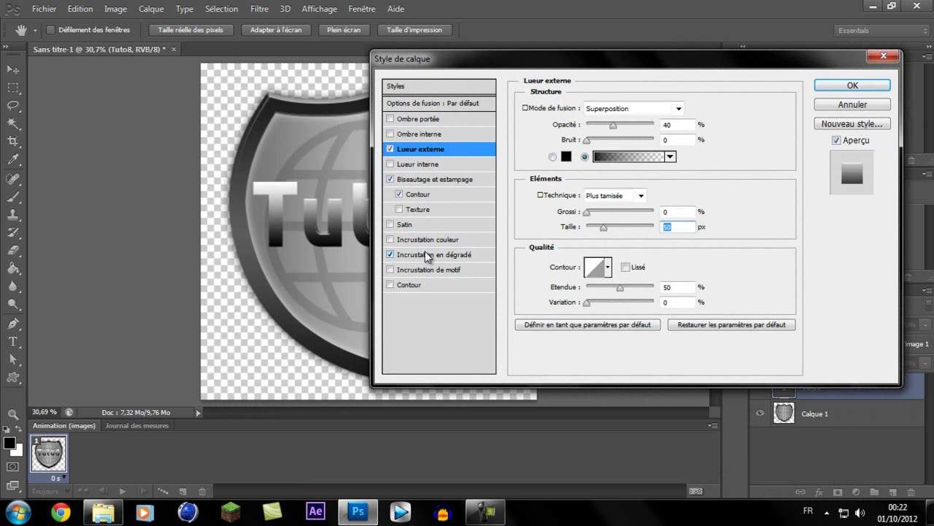
click(427, 256)
double_click(686, 124)
text(50)
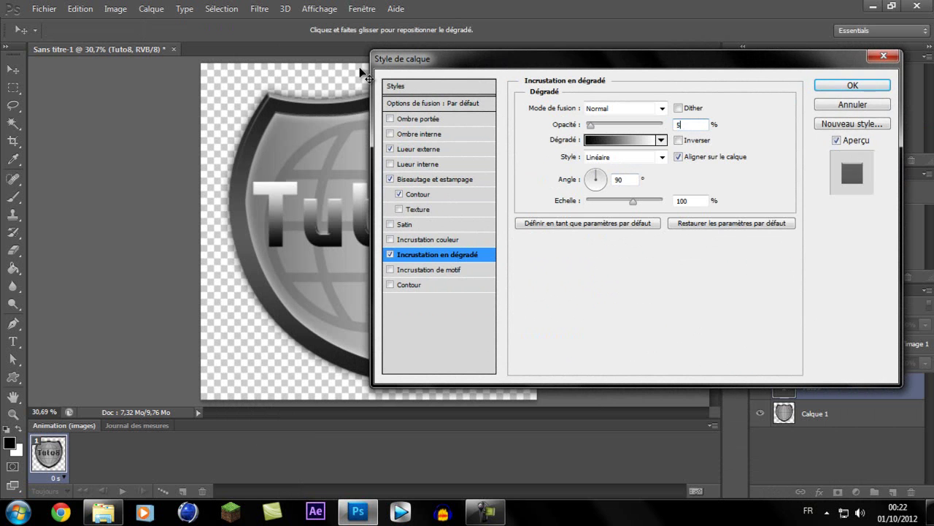
mouse_move(633, 57)
mouse_down()
mouse_move(735, 184)
mouse_move(788, 87)
mouse_move(754, 92)
mouse_up()
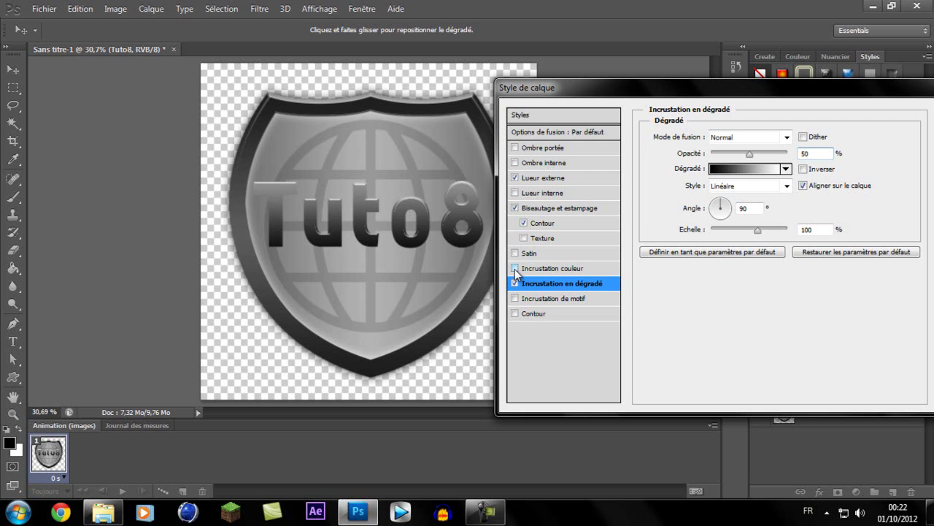
Add a black-and-white pattern overlay at 1% scale and 5% opacity
click(515, 298)
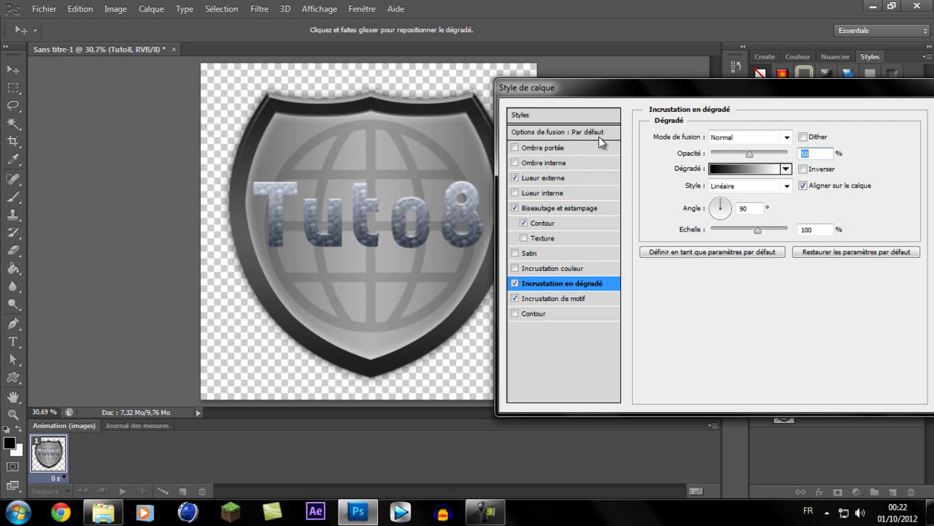
drag(611, 95, 490, 115)
click(459, 317)
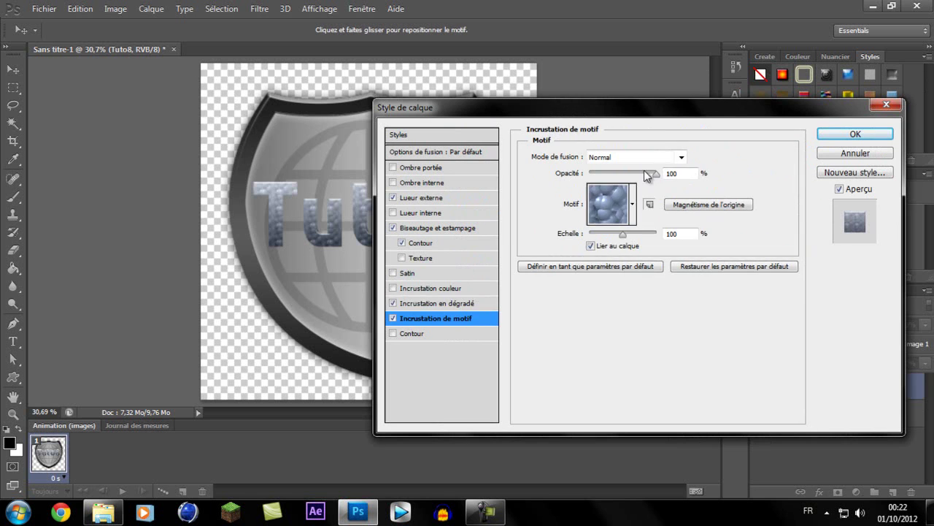
click(633, 203)
click(568, 247)
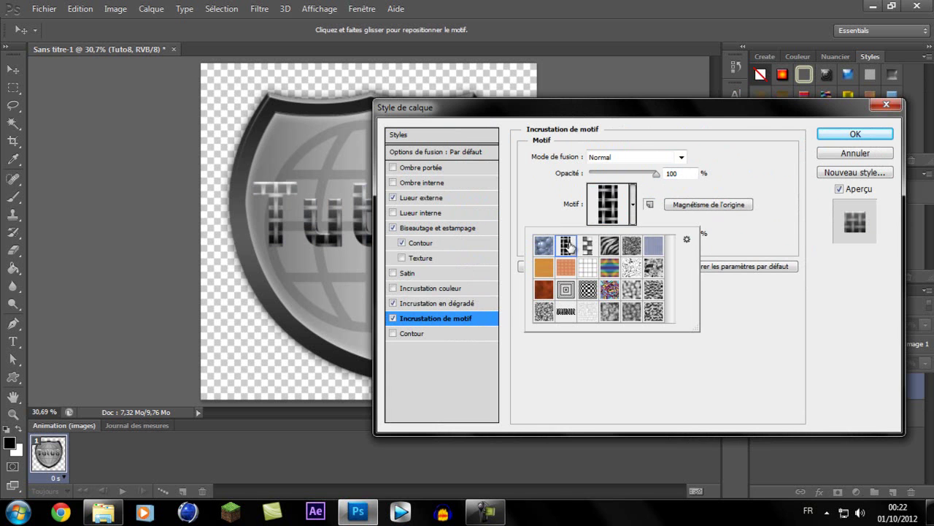
key(Return)
drag(623, 234, 537, 232)
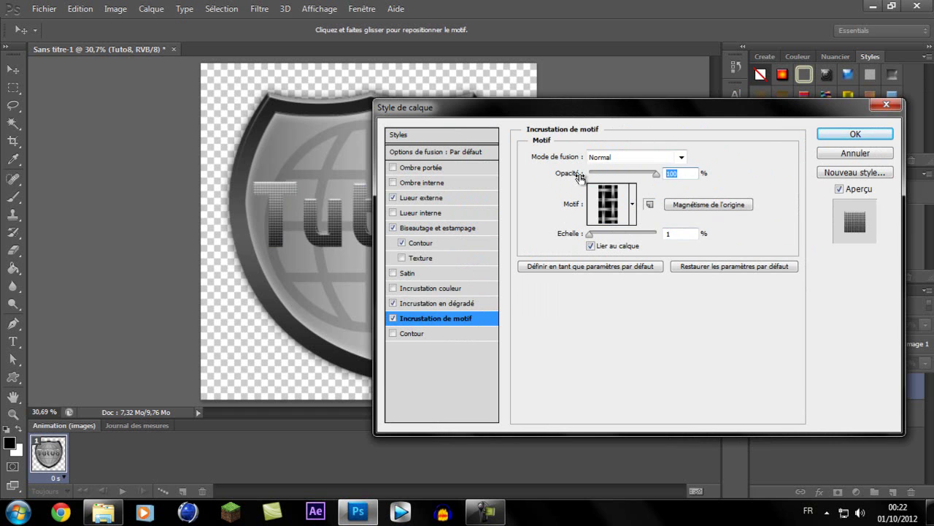
text(25)
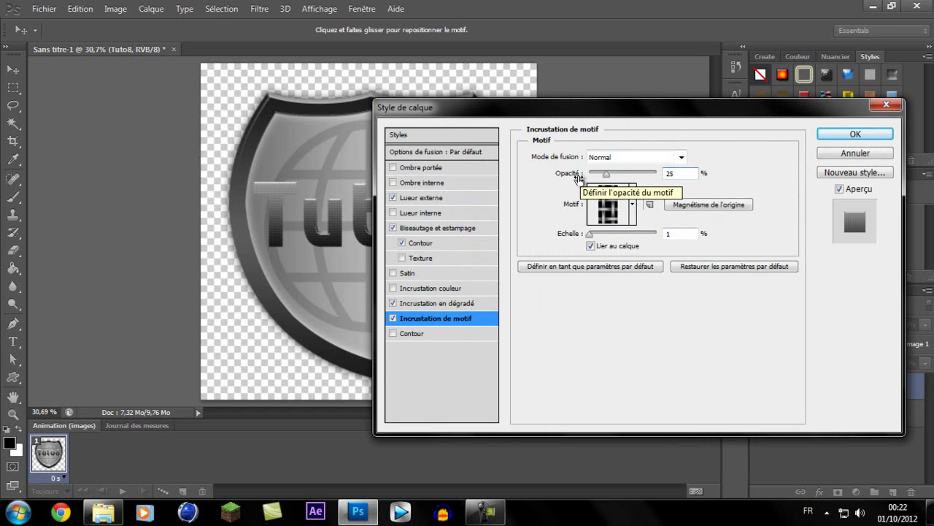
key(BackSpace)
key(BackSpace)
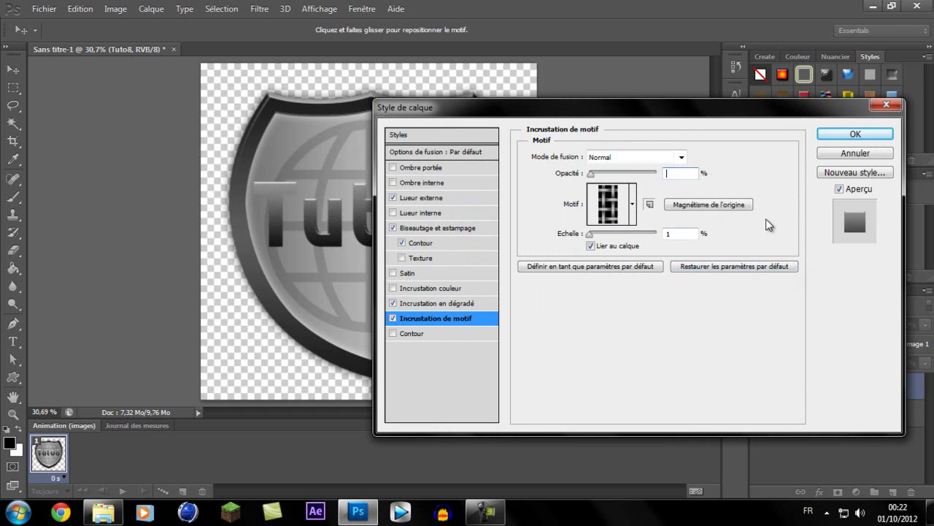
text(15)
key(BackSpace)
Add a 1 px stroke to Tuto8 and apply the layer style
click(394, 334)
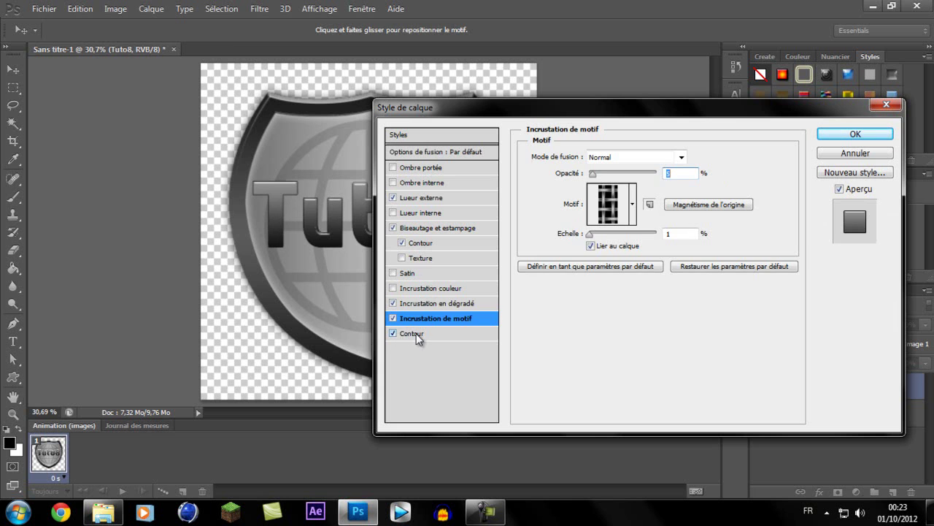
click(418, 336)
text(1)
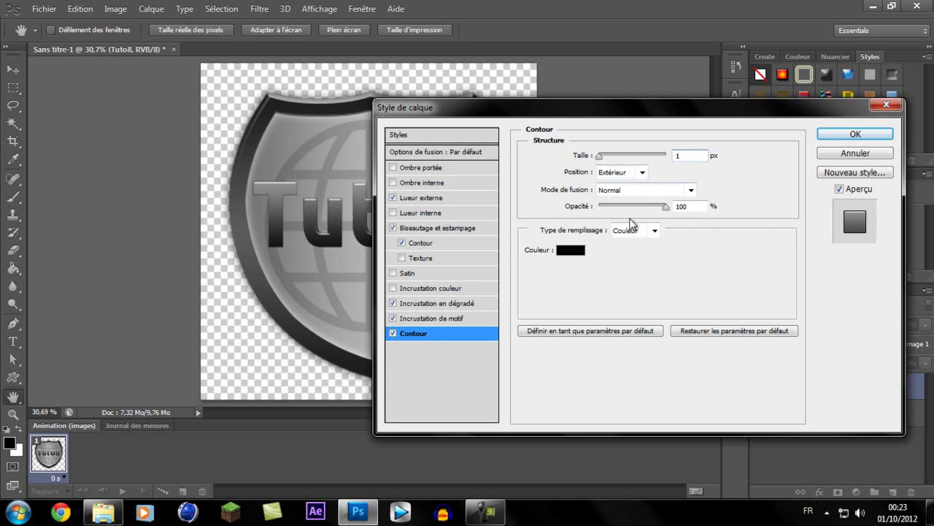
drag(601, 119, 415, 253)
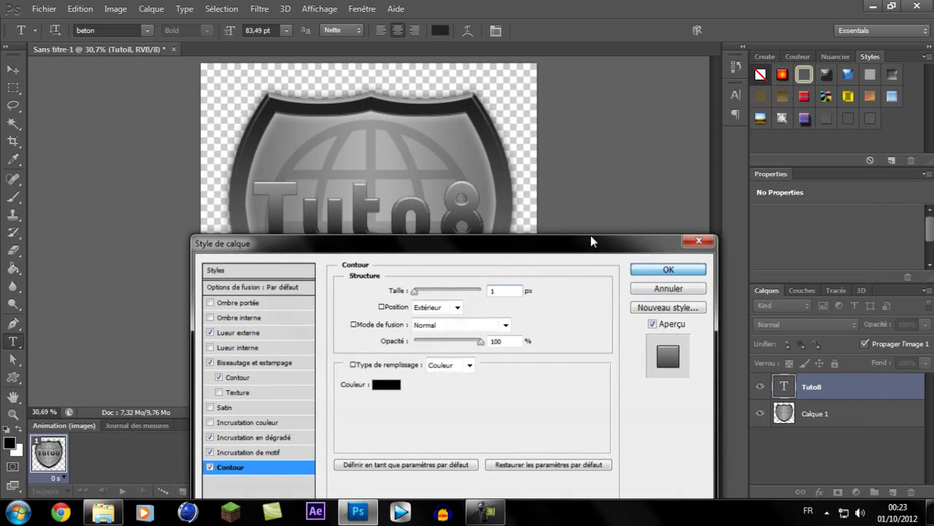
key(Return)
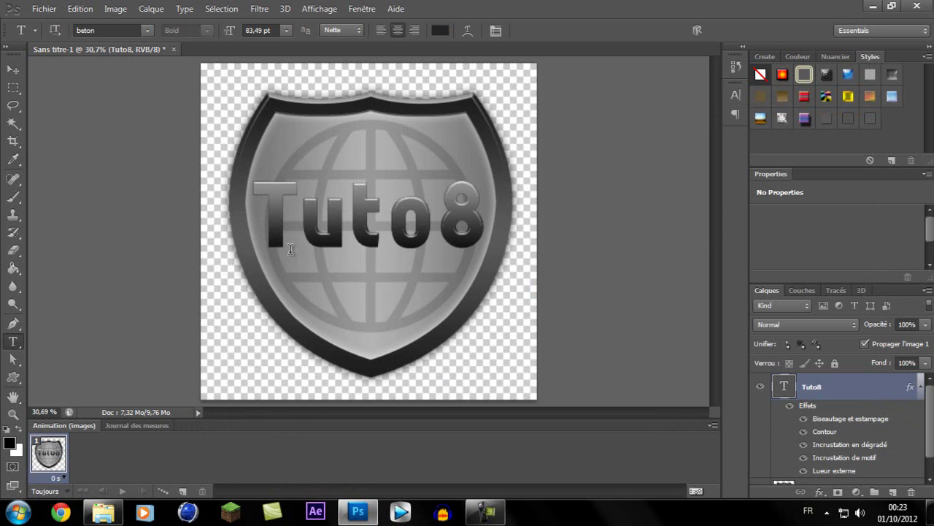
View the styled text at 100% actual pixel size
click(13, 413)
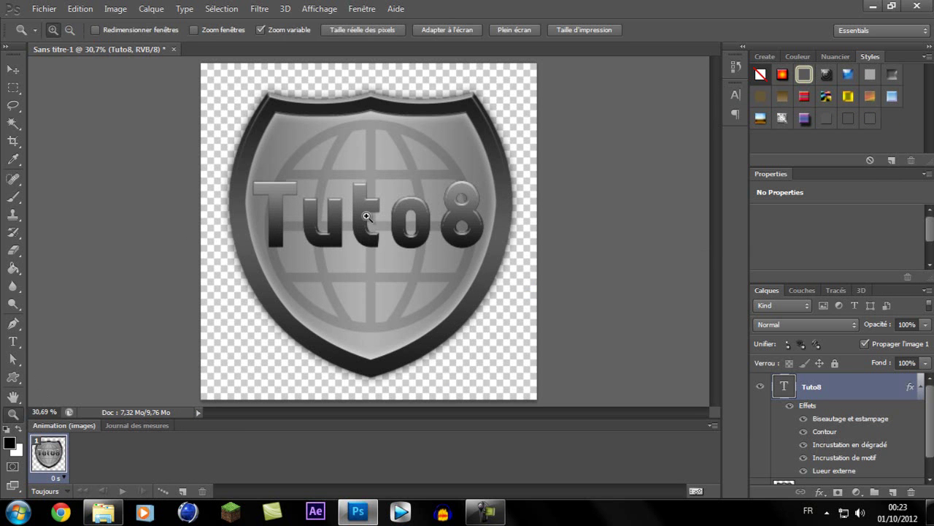
right_click(336, 213)
click(363, 244)
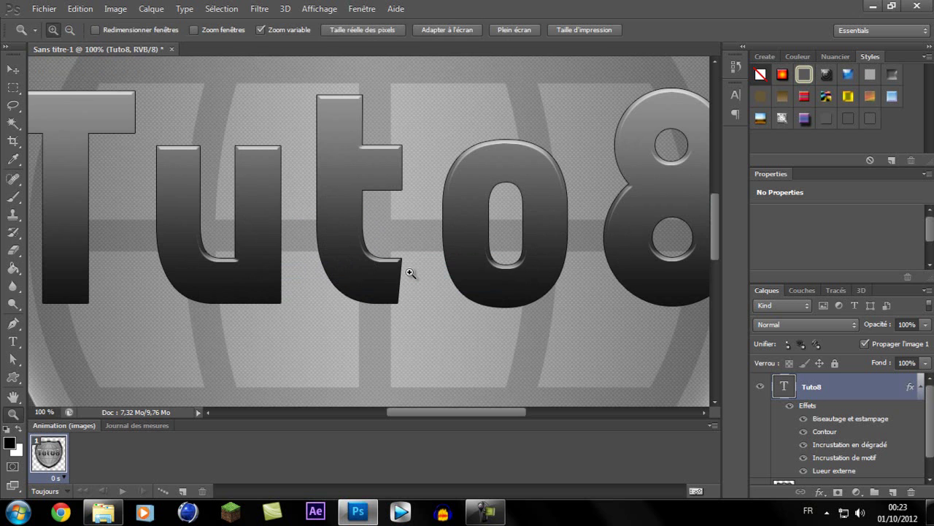
scroll(410, 272, up, 2)
scroll(408, 294, up, 2)
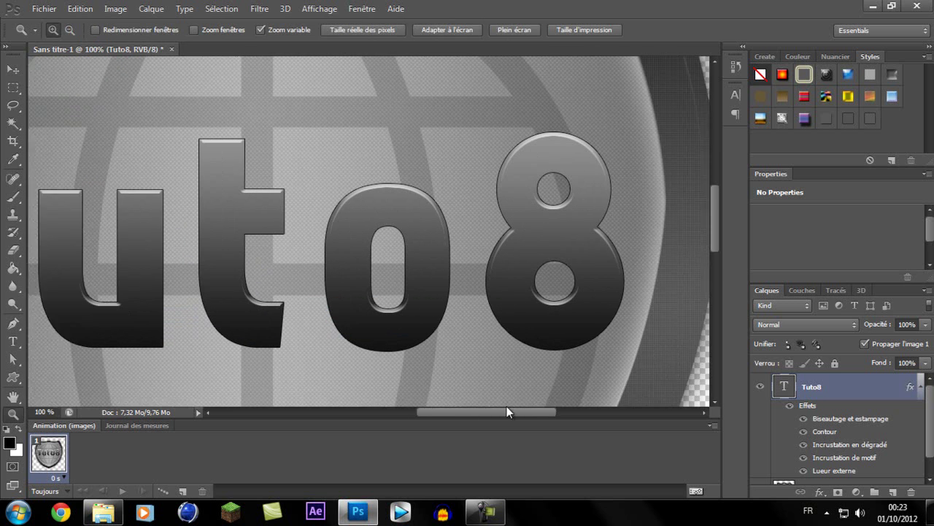
drag(473, 413, 515, 409)
Fit the shield to the screen, zoom in on Tuto8, then fit again
right_click(437, 246)
click(468, 253)
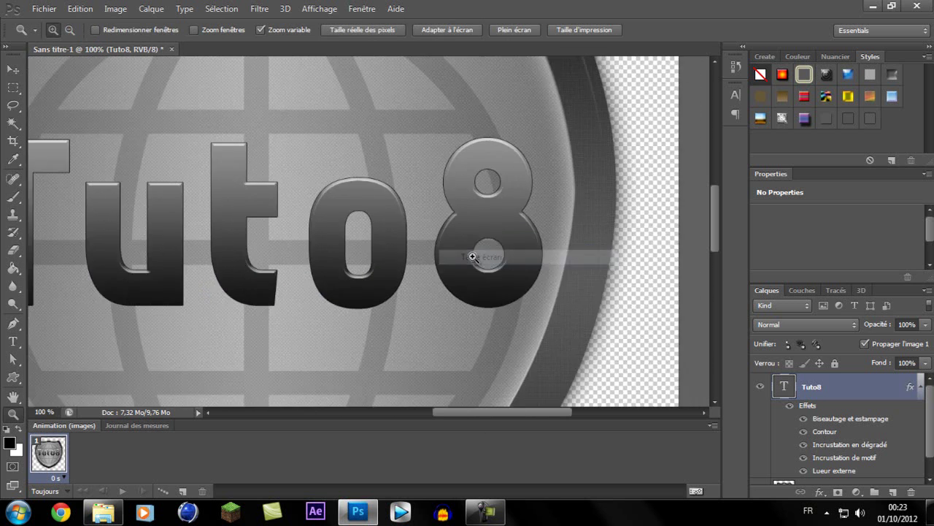
click(389, 199)
click(389, 198)
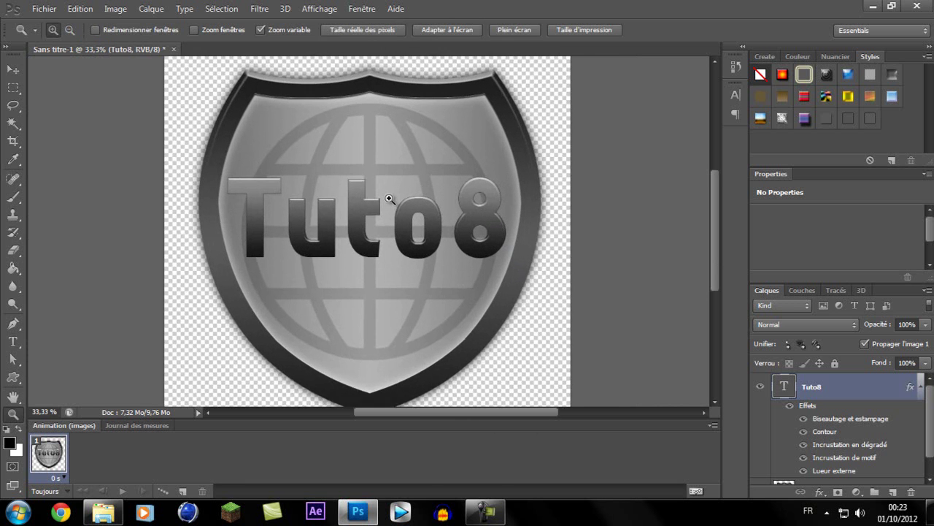
scroll(708, 205, down, 1)
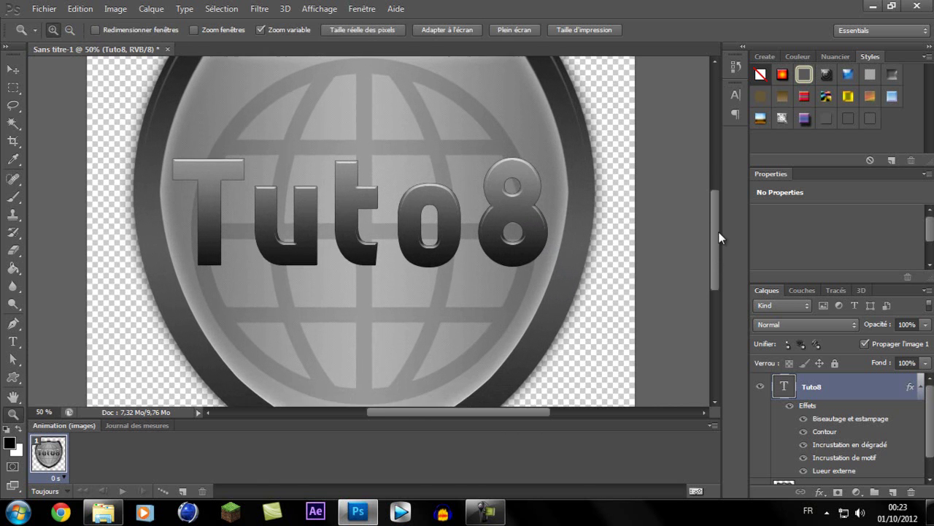
scroll(717, 232, down, 3)
scroll(699, 201, up, 6)
scroll(685, 187, down, 2)
right_click(283, 193)
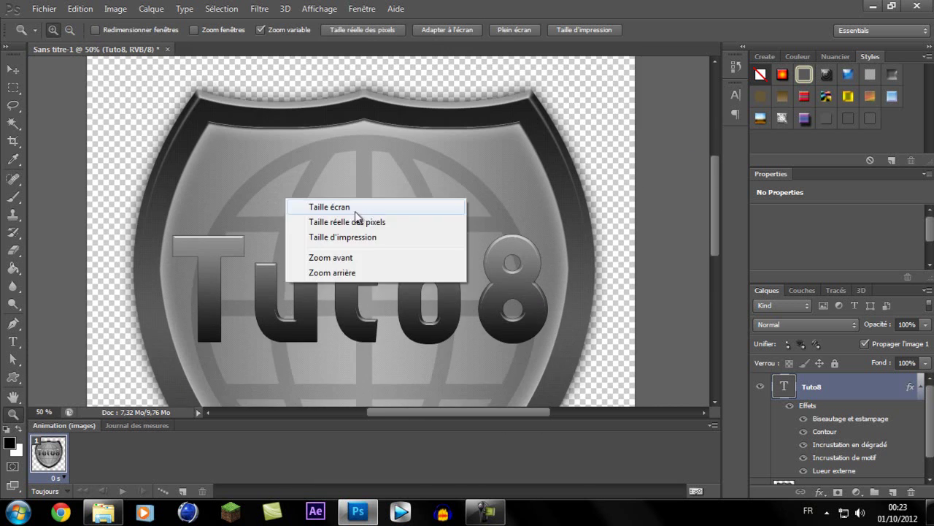
click(380, 206)
Save the emblem to the desktop as PNG 'Tuto Embleme 02' and minimise Photoshop
click(43, 9)
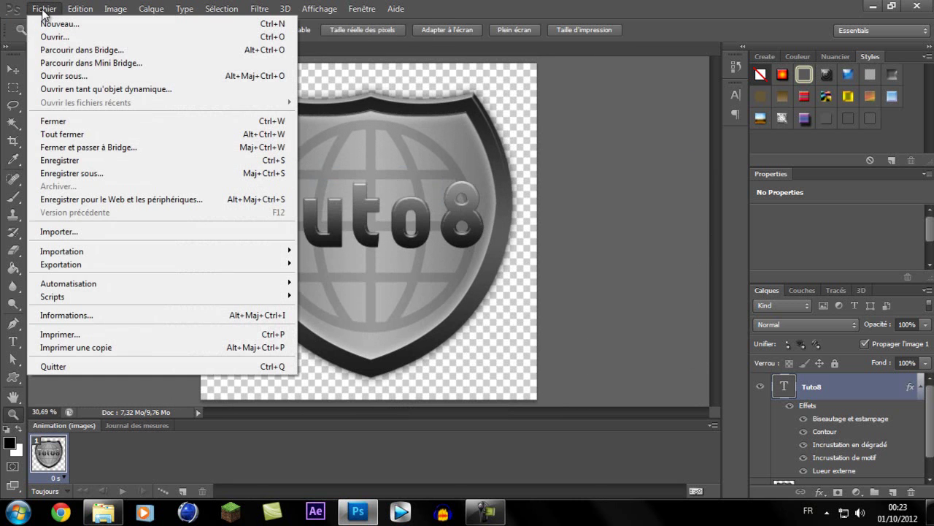
click(73, 173)
click(219, 327)
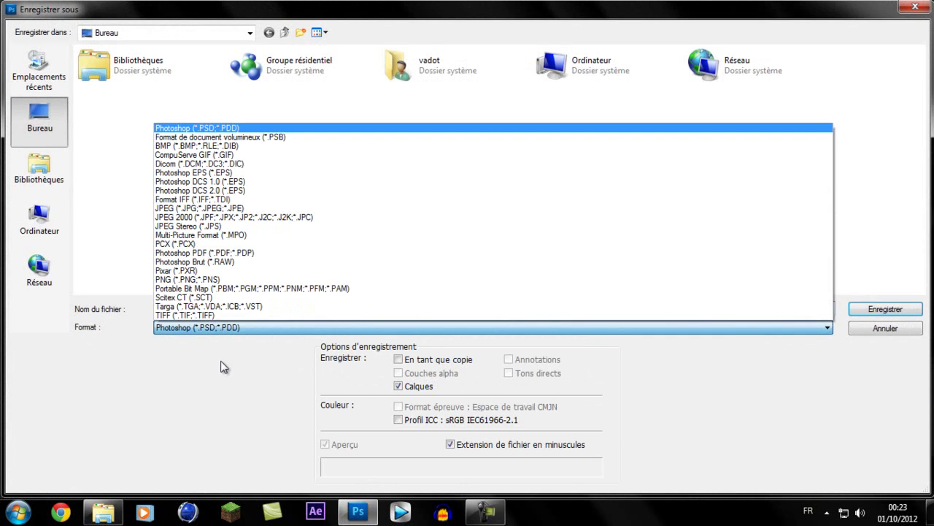
click(213, 278)
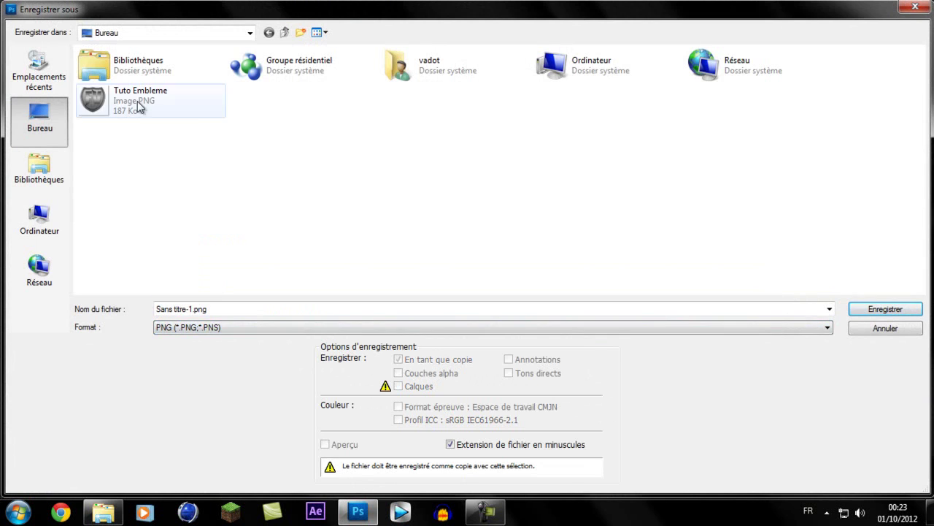
click(179, 109)
double_click(273, 308)
click(272, 308)
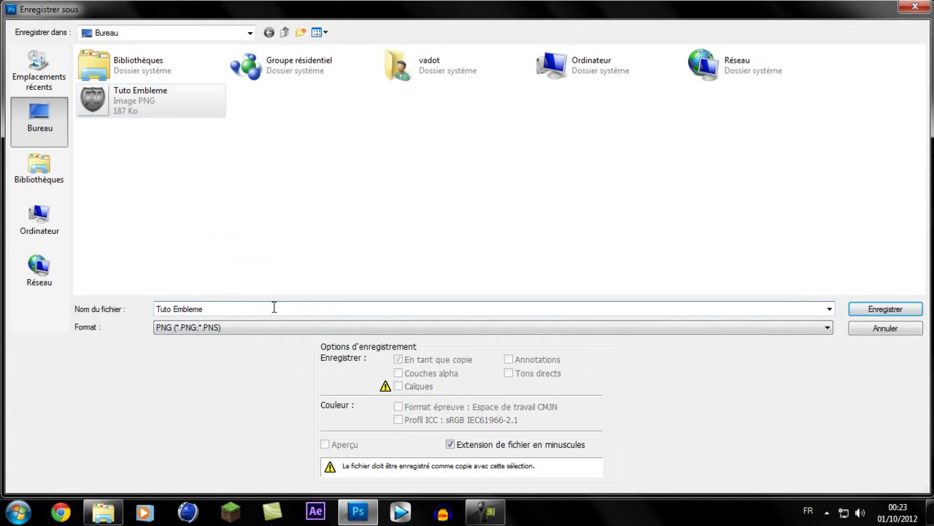
click(885, 309)
click(513, 166)
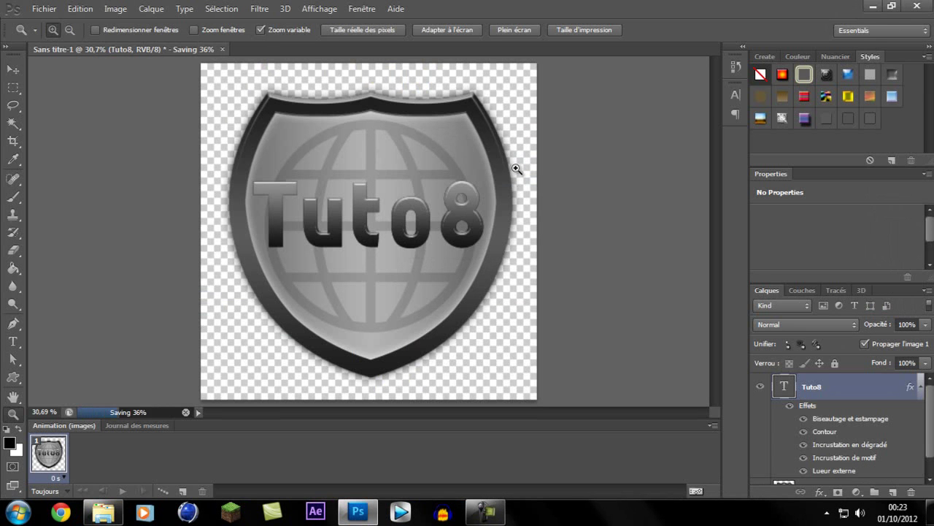
click(873, 7)
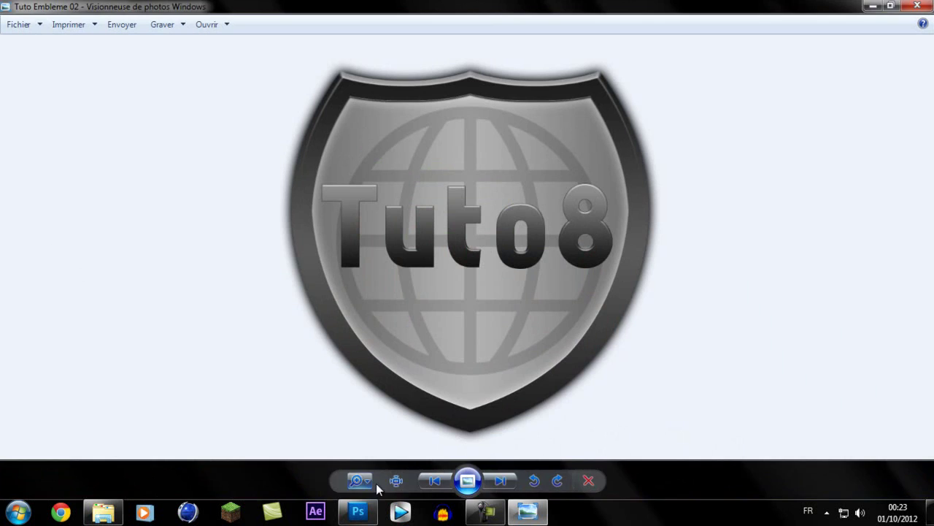
click(369, 481)
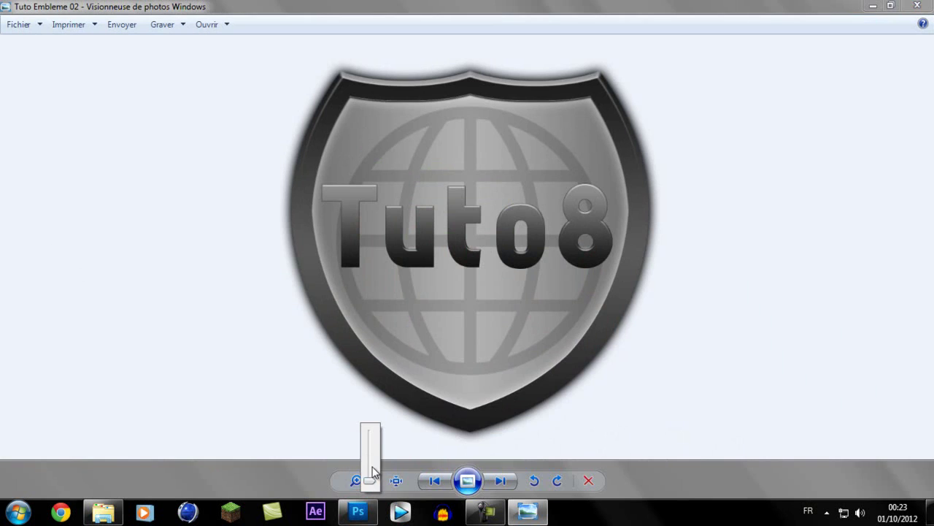
drag(371, 482, 372, 457)
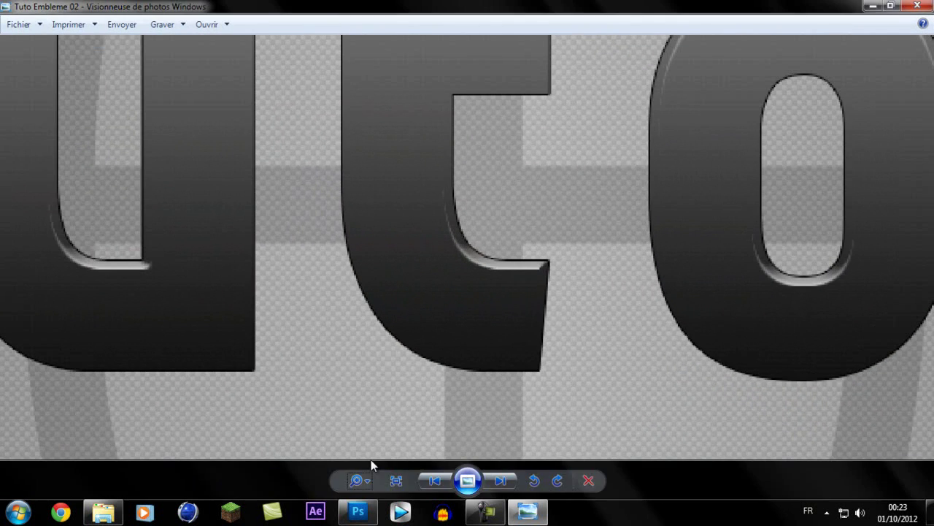
click(370, 481)
drag(370, 454, 373, 488)
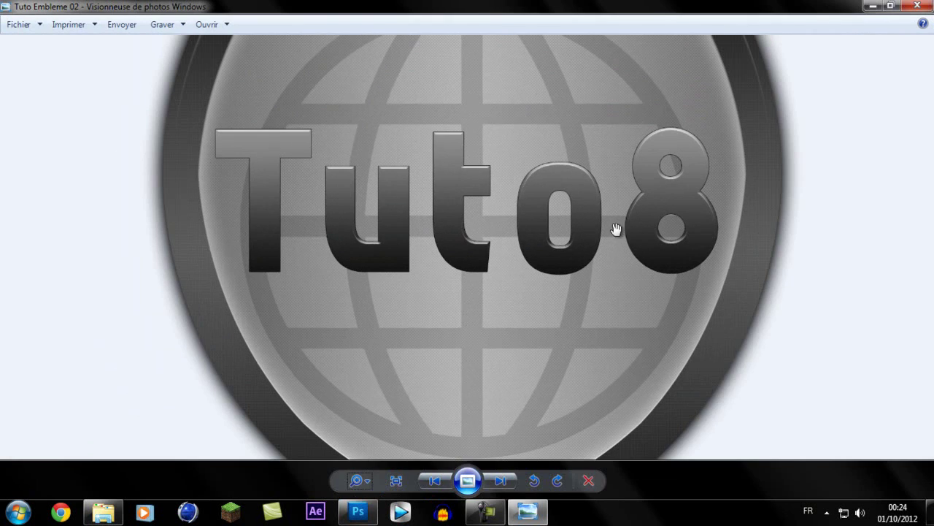
drag(560, 95, 559, 244)
scroll(486, 119, down, 5)
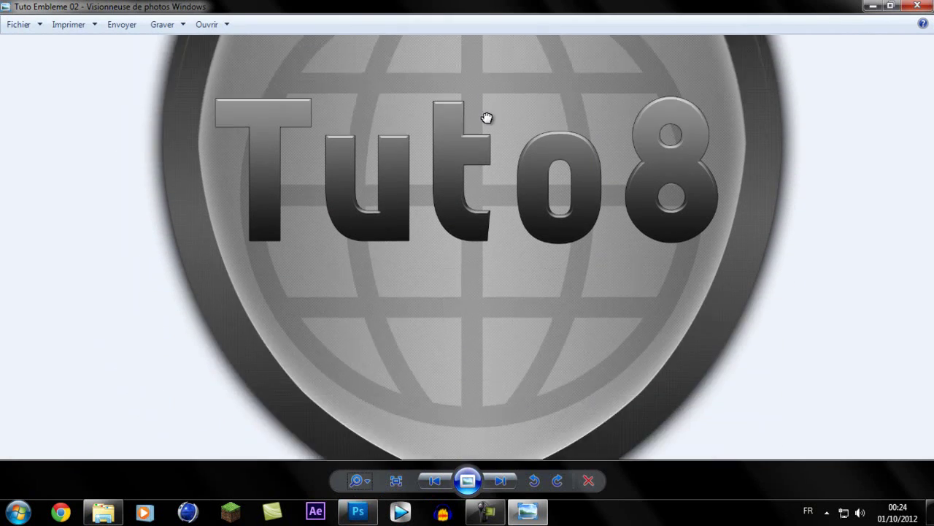
scroll(484, 240, up, 1)
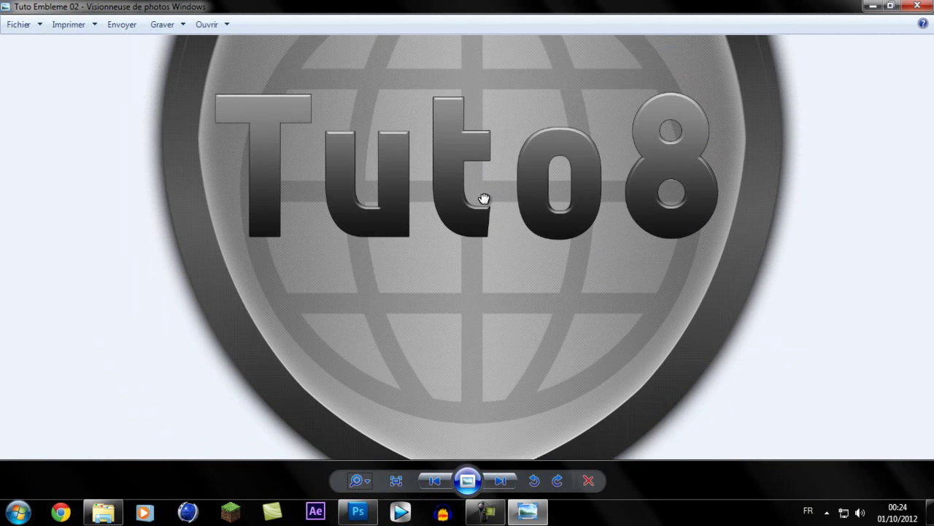
scroll(467, 200, up, 1)
scroll(453, 187, up, 1)
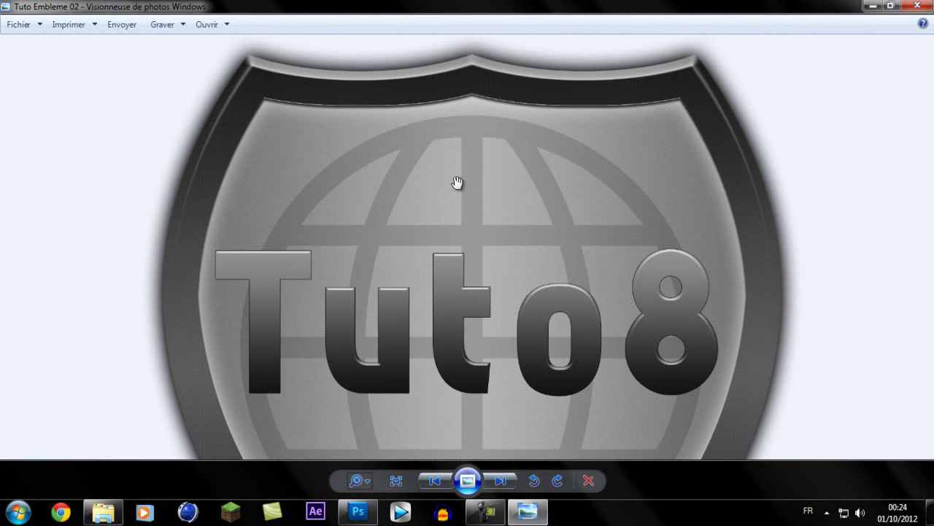
click(917, 6)
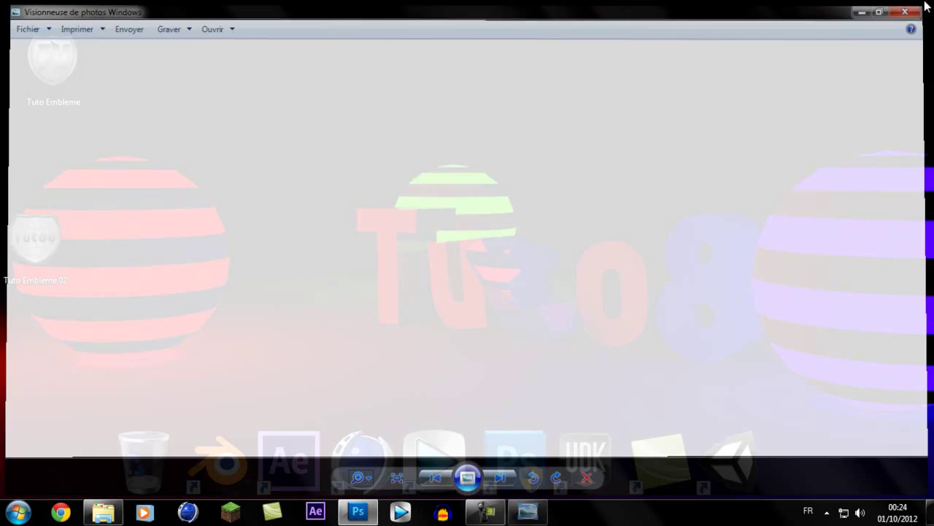